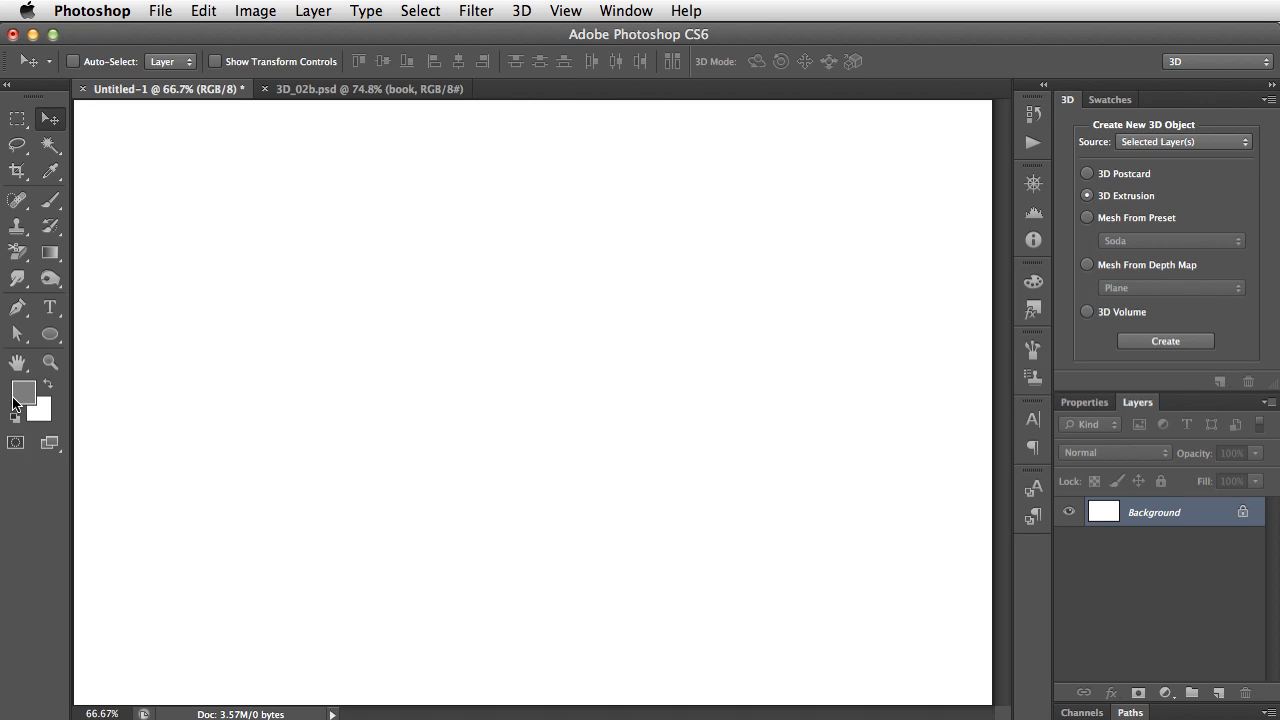
# Add the word "Text" as a centred type layer near the middle of the canvas in 72 pt Baskerville Bold
pyautogui.click(50, 307)
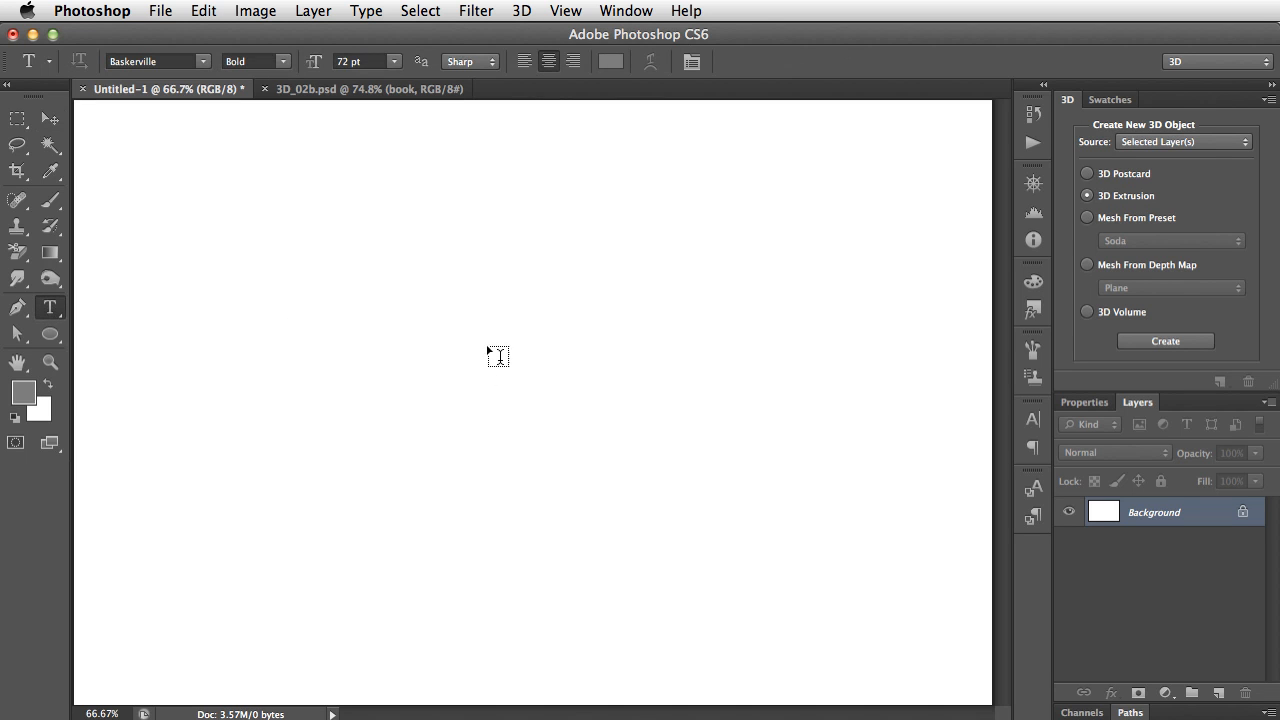
pyautogui.click(502, 396)
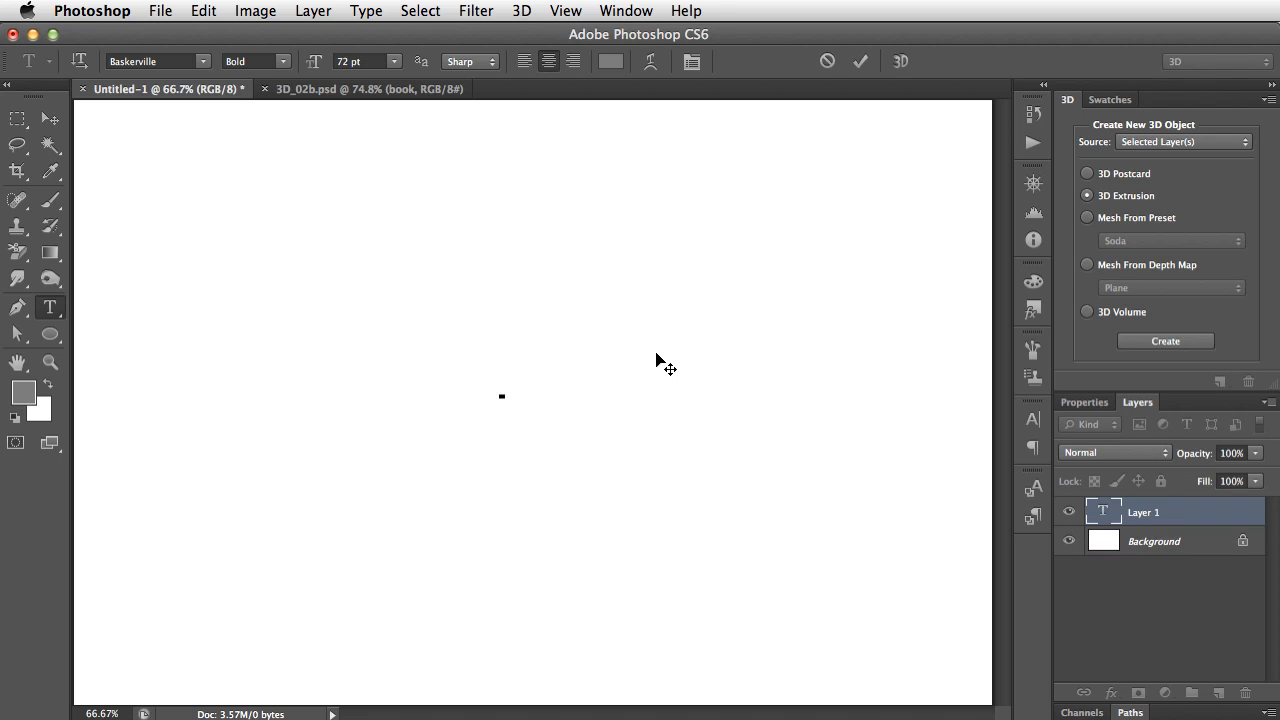
pyautogui.write('T')
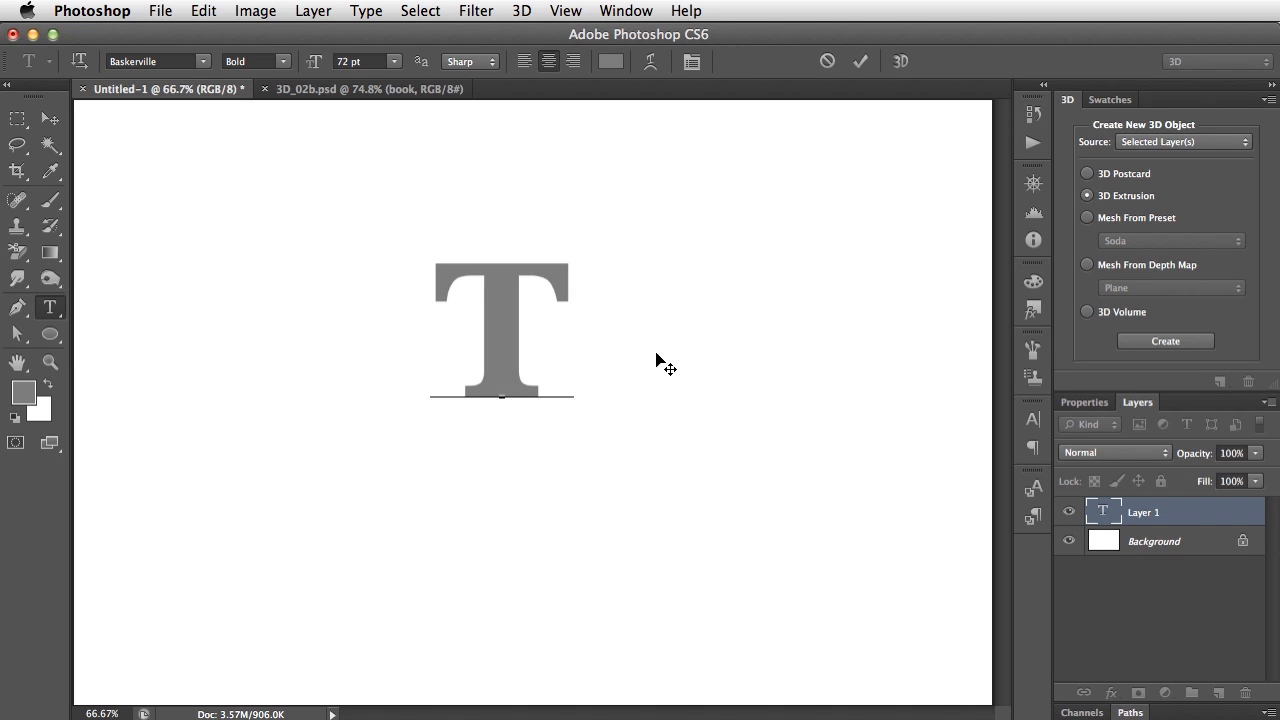
pyautogui.write('ext')
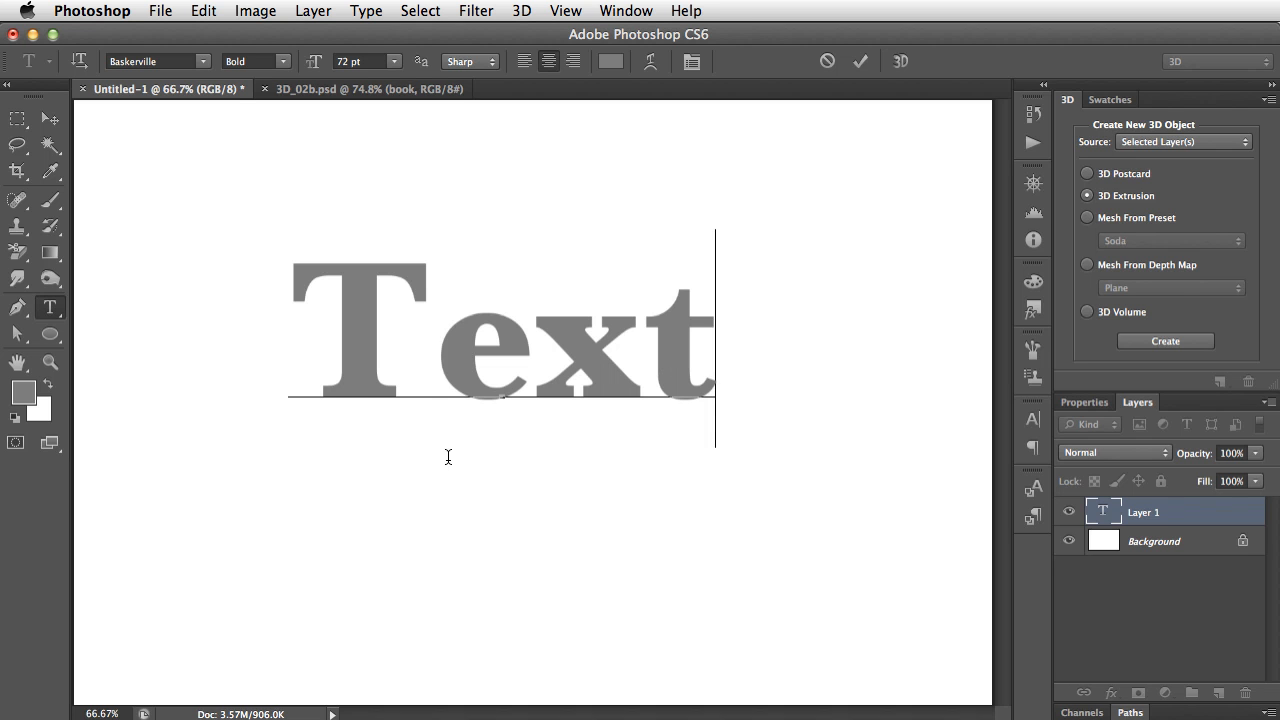
# Tighten the kerning between the "T" and the "e" and commit the type layer
pyautogui.click(438, 360)
pyautogui.hotkey('alt', 'Left')
pyautogui.hotkey('alt', 'Left')
pyautogui.hotkey('alt', 'Left')
pyautogui.hotkey('alt', 'Left')
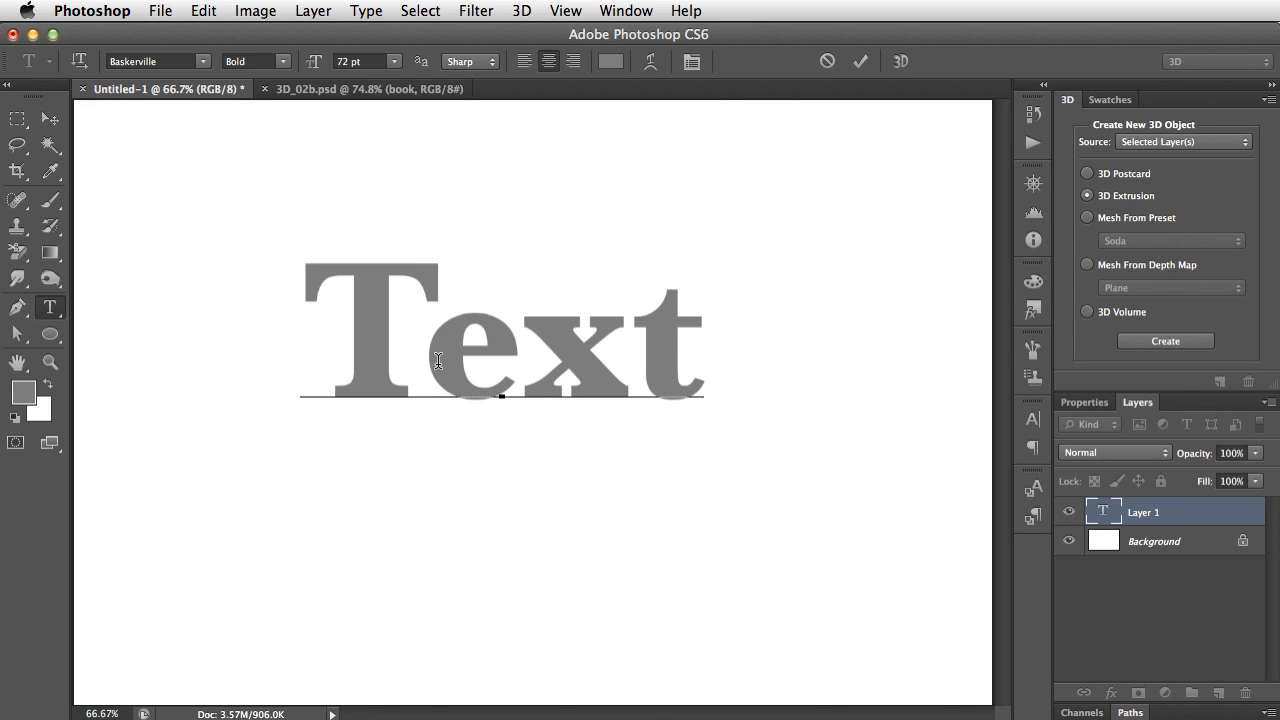
pyautogui.press('super+Return')
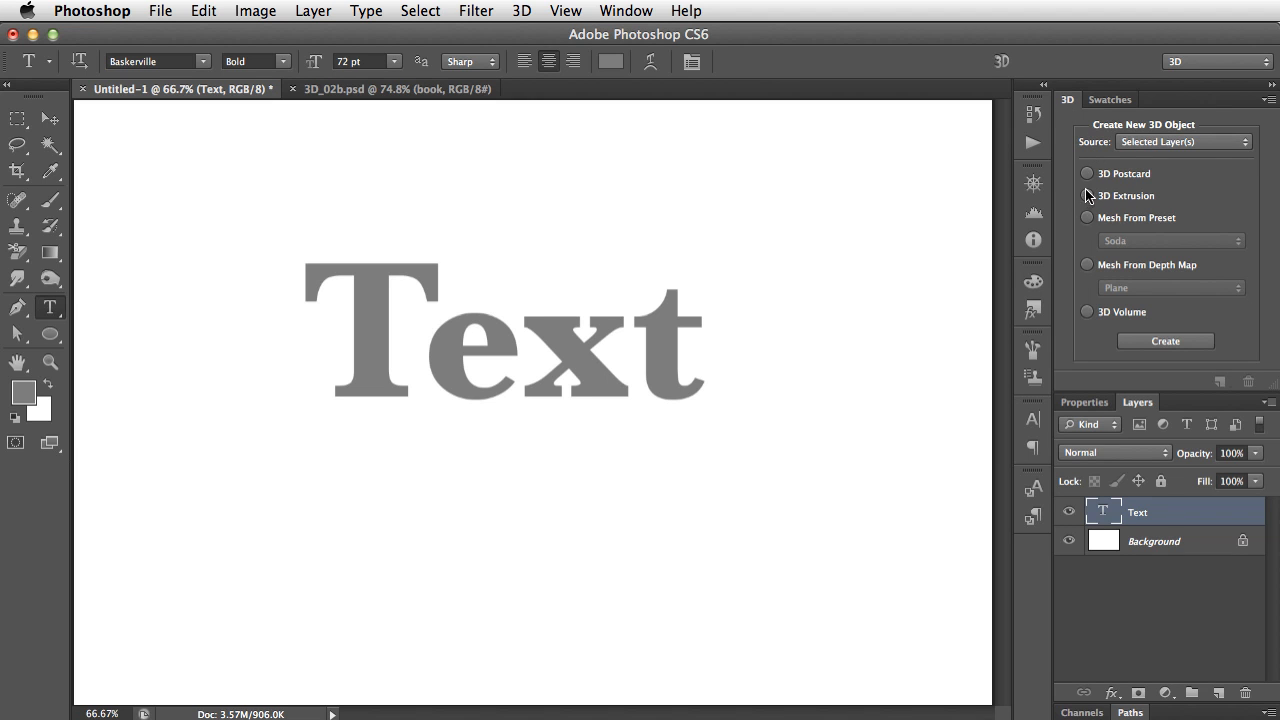
# Create a 3D extrusion from the Text layer and orbit the camera to a lower viewing angle
pyautogui.click(1168, 342)
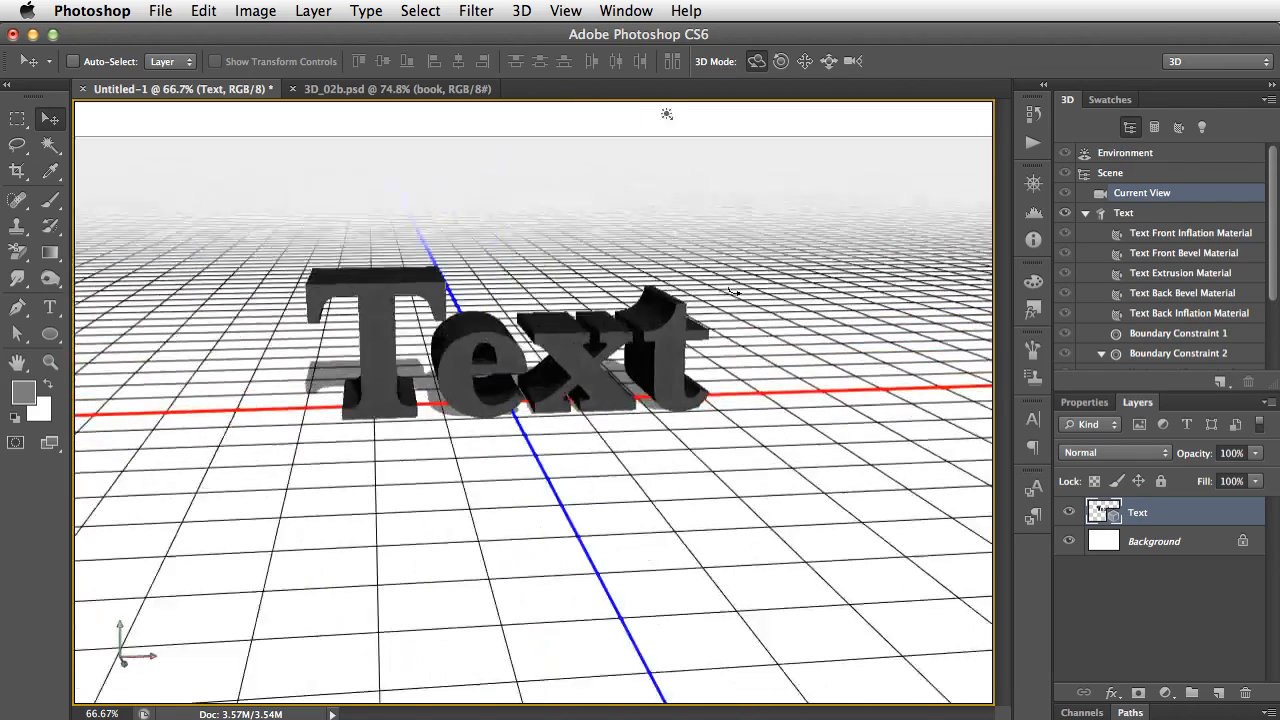
pyautogui.moveTo(806, 286); pyautogui.dragTo(740, 270)
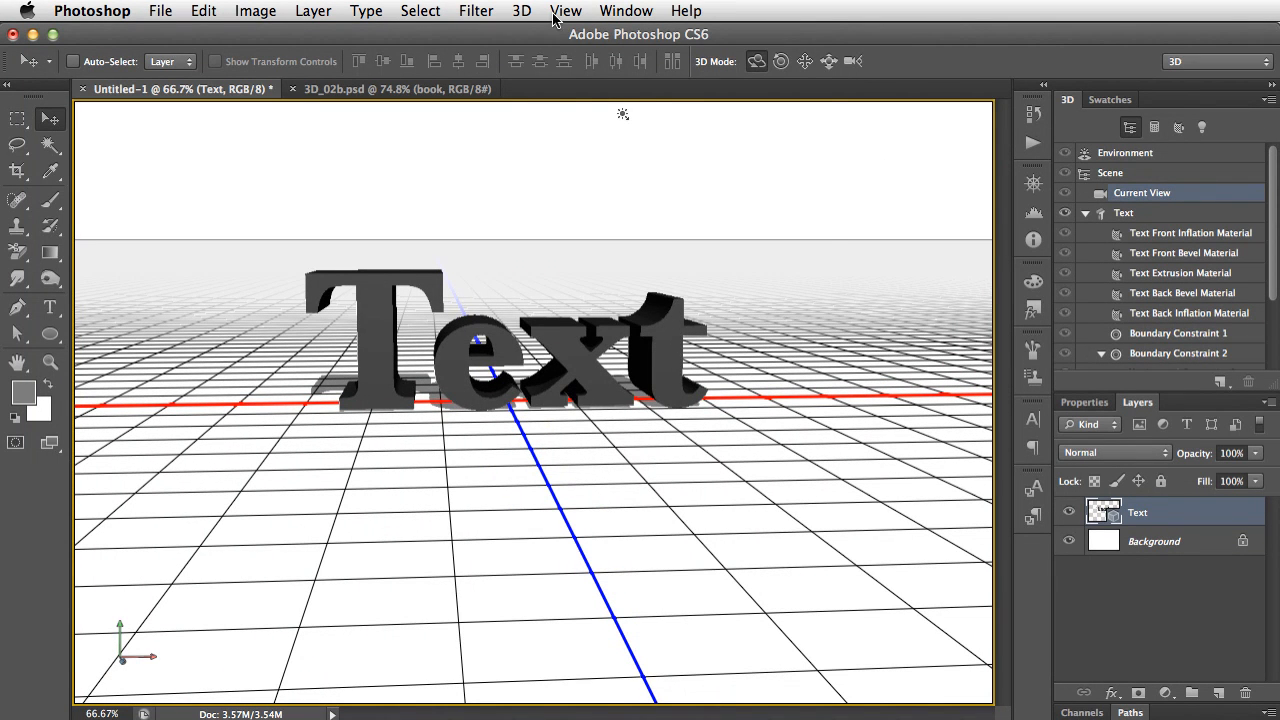
pyautogui.click(521, 12)
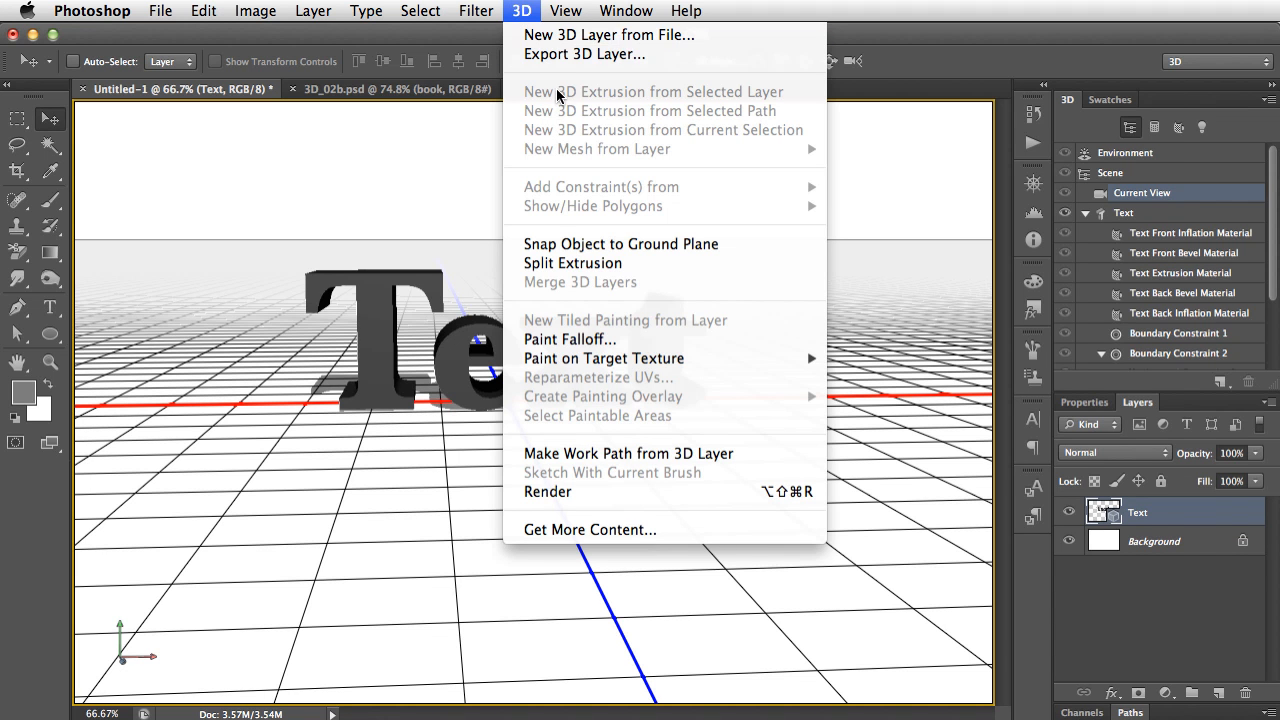
pyautogui.click(468, 106)
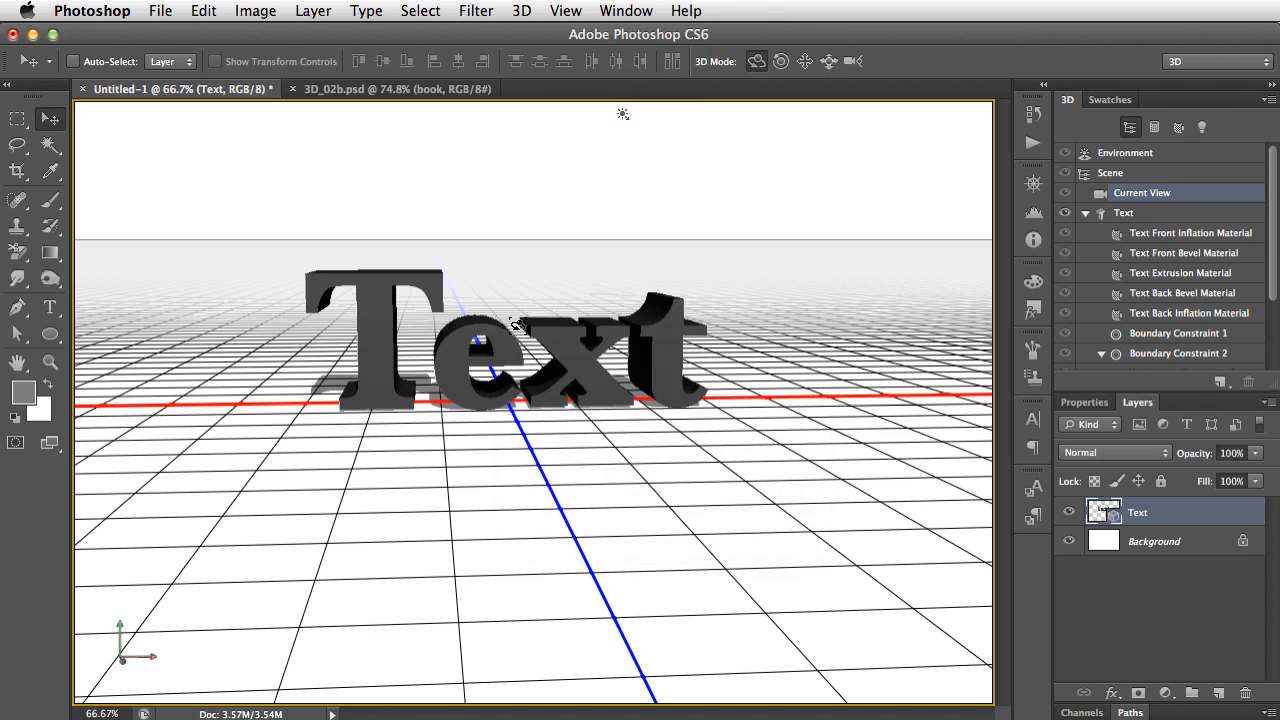
# Move the 3D text mesh forward along its Z axis and rotate it around the Y axis so the final "t" comes forward
pyautogui.click(560, 362)
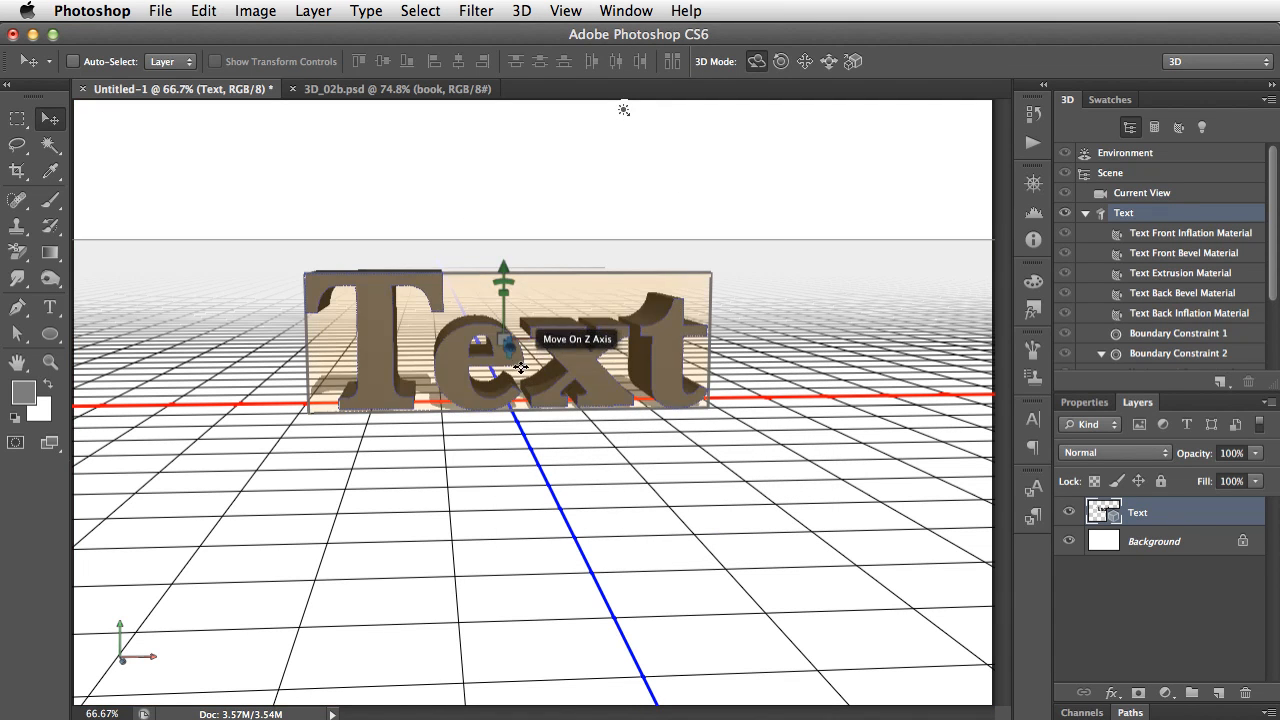
pyautogui.moveTo(508, 346); pyautogui.dragTo(631, 592)
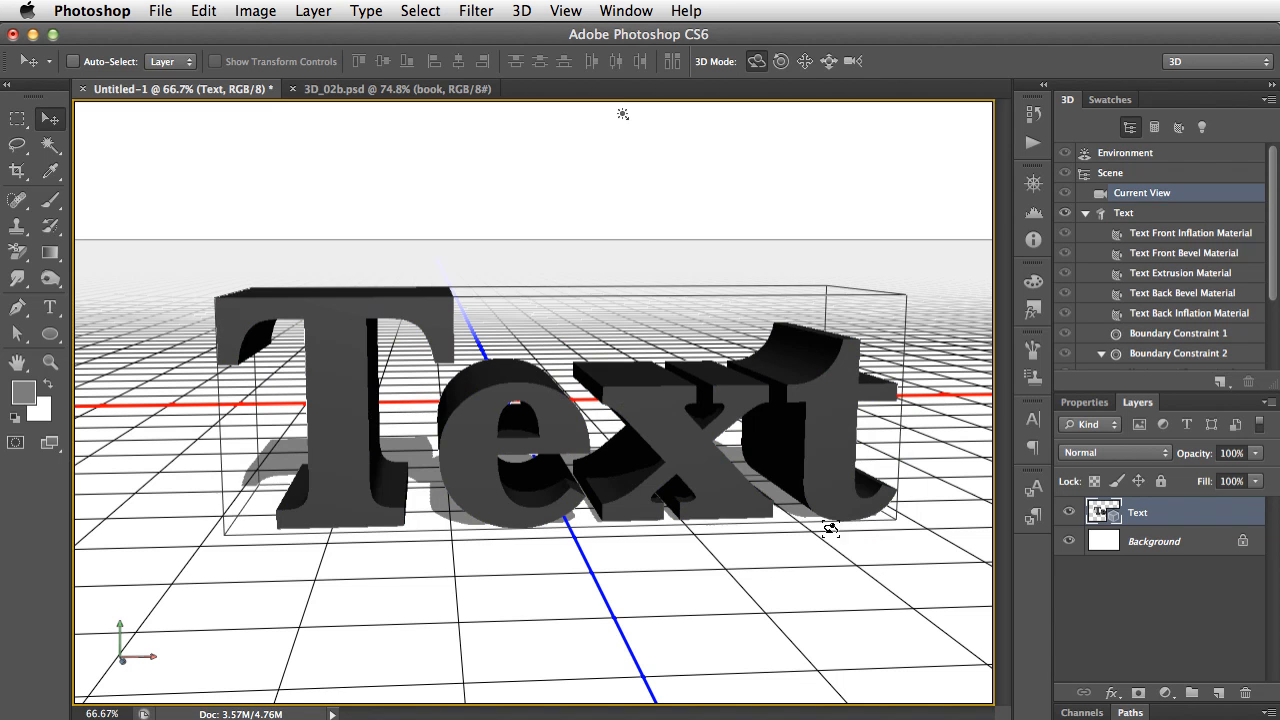
pyautogui.moveTo(847, 465); pyautogui.dragTo(826, 457)
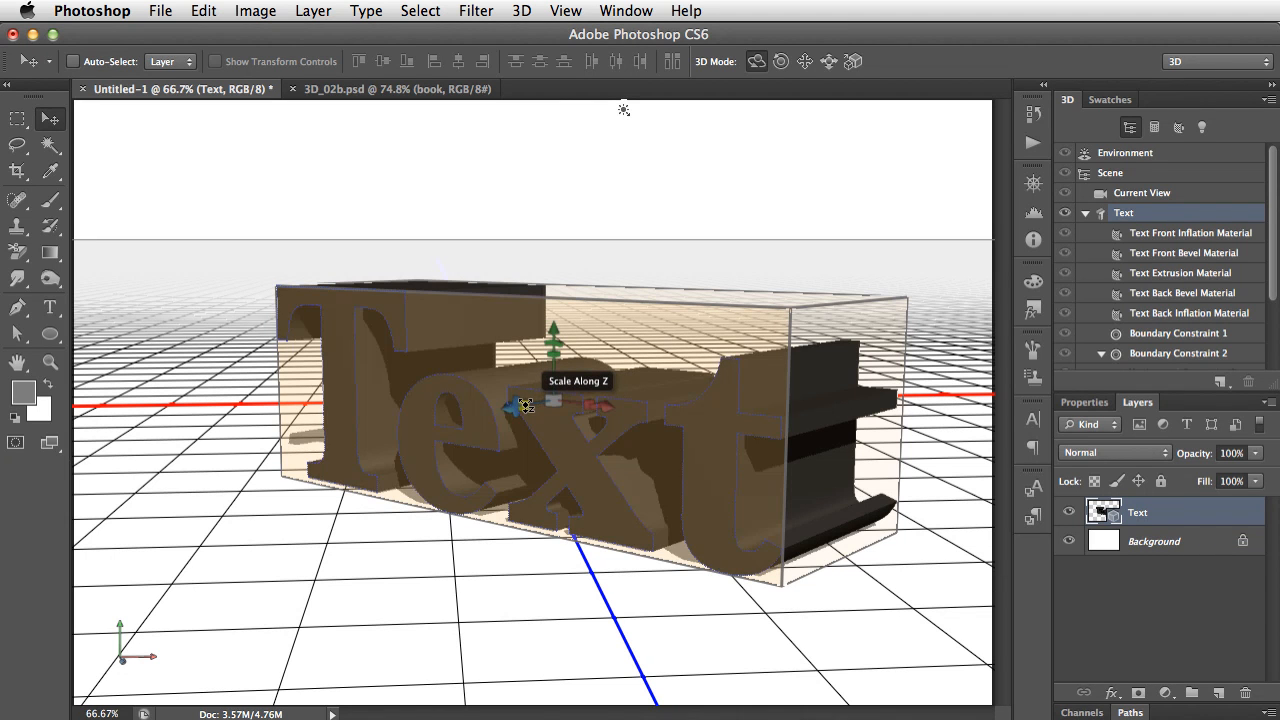
# Scale the 3D text thinner along its Z axis and rotate it around the Y axis so the capital "T" comes forward
pyautogui.moveTo(524, 407); pyautogui.dragTo(886, 366)
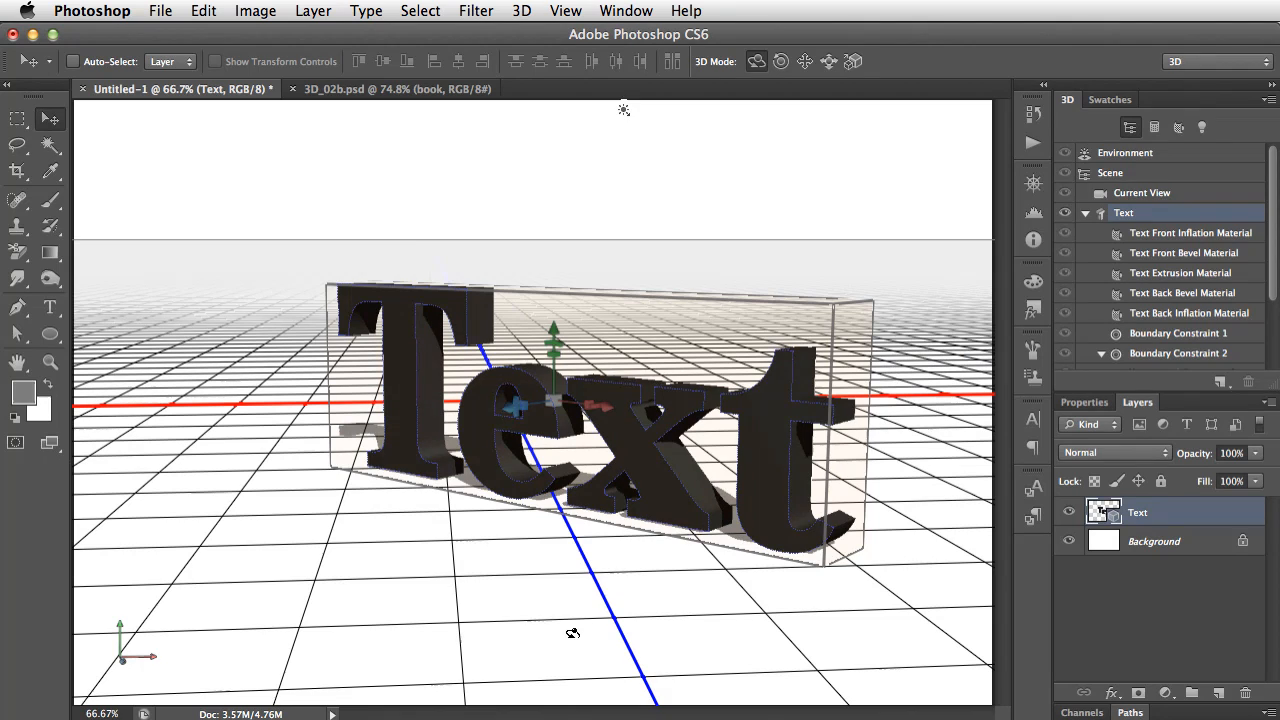
pyautogui.click(569, 619)
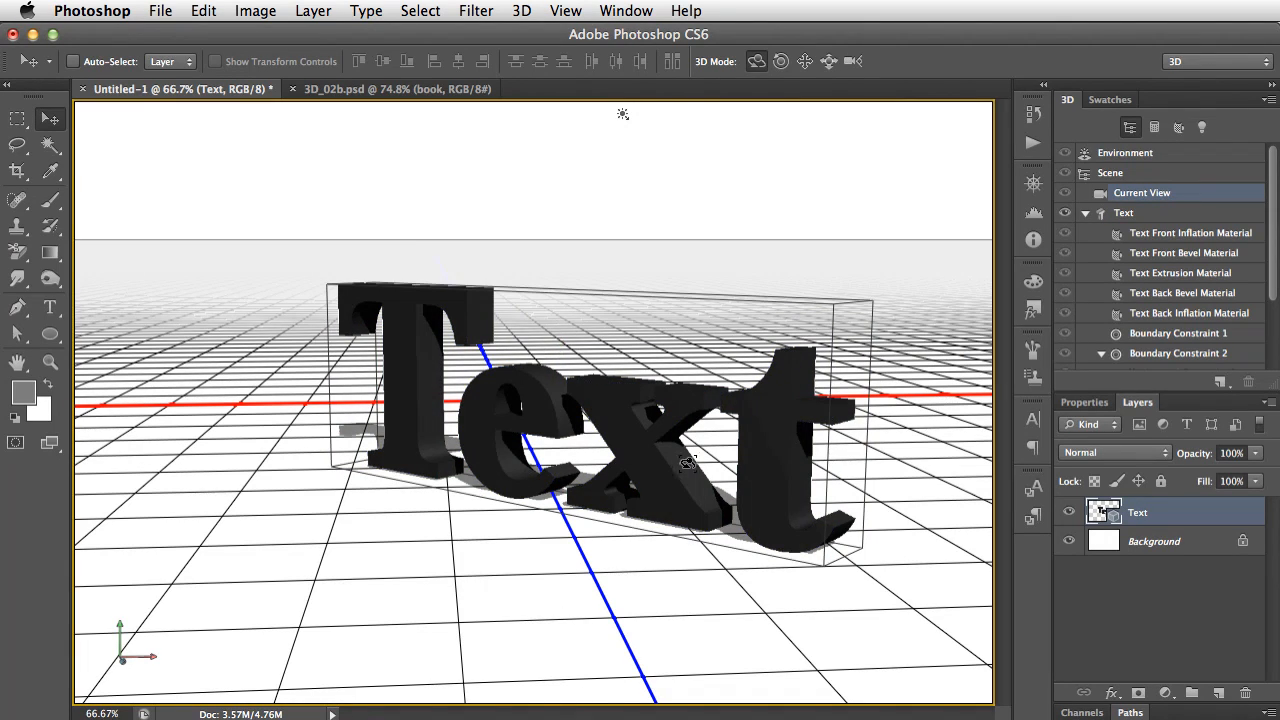
pyautogui.moveTo(686, 467); pyautogui.dragTo(717, 420)
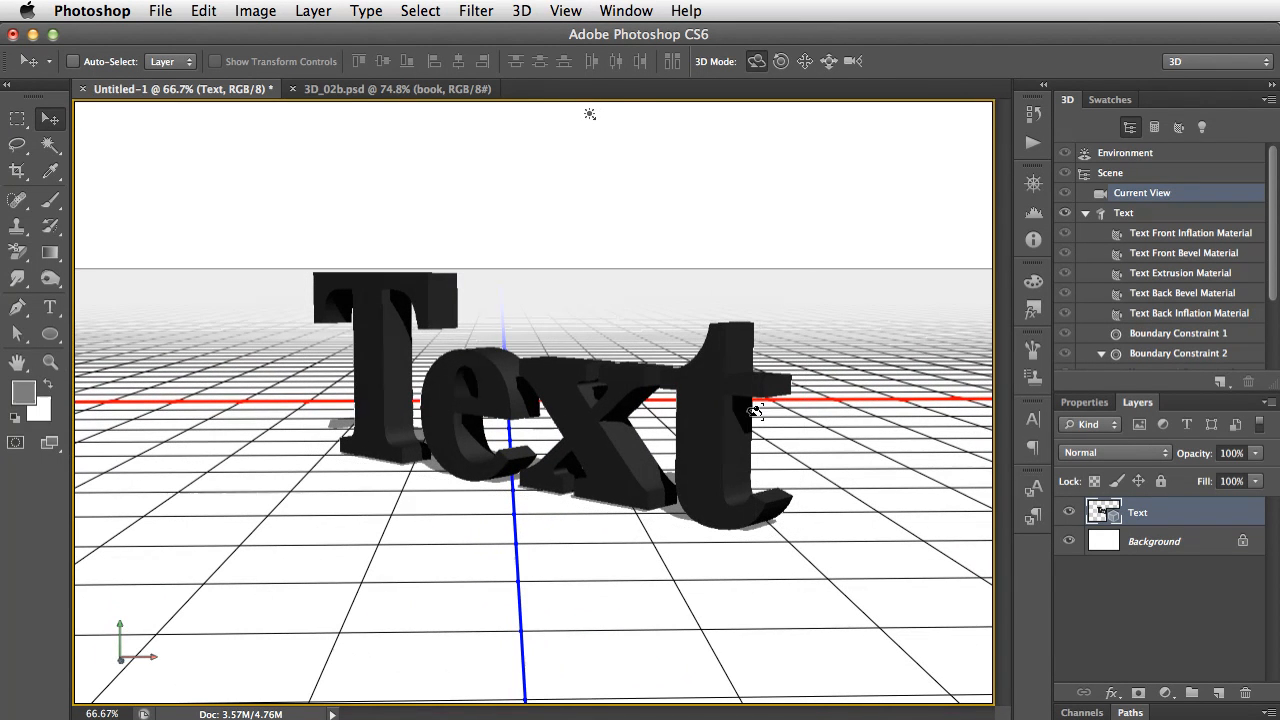
pyautogui.click(780, 429)
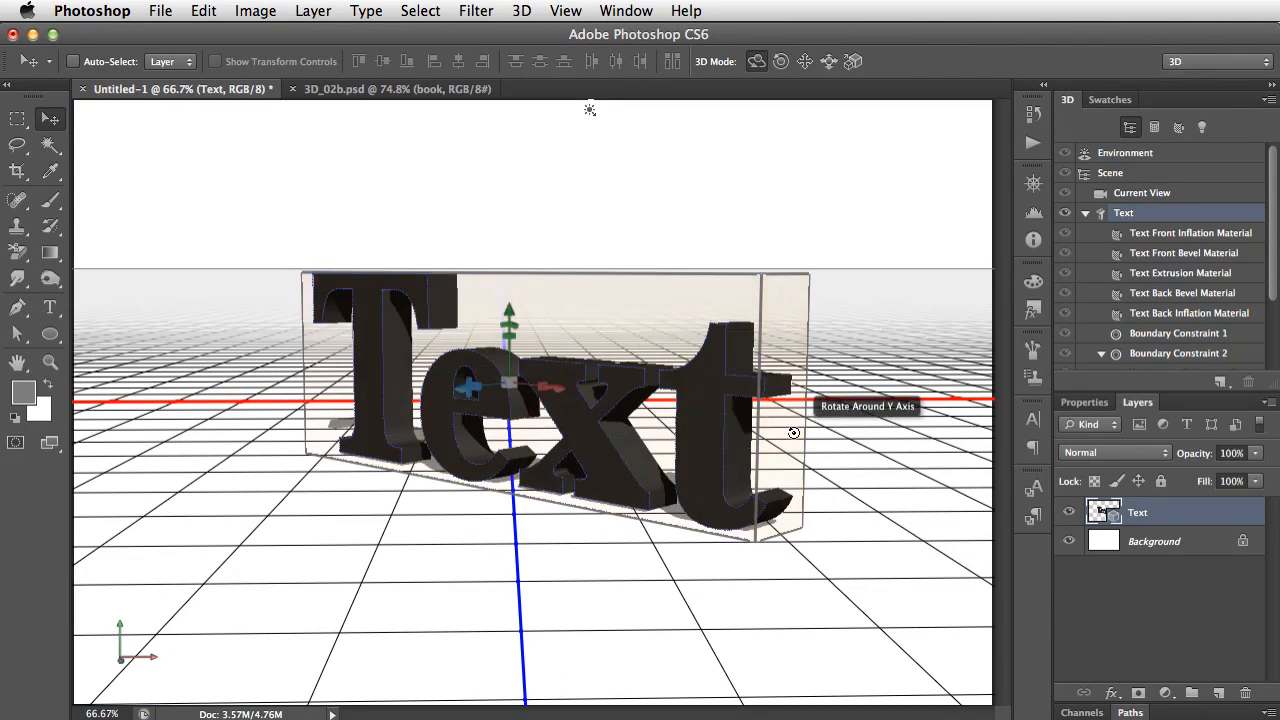
pyautogui.moveTo(800, 429); pyautogui.dragTo(898, 384)
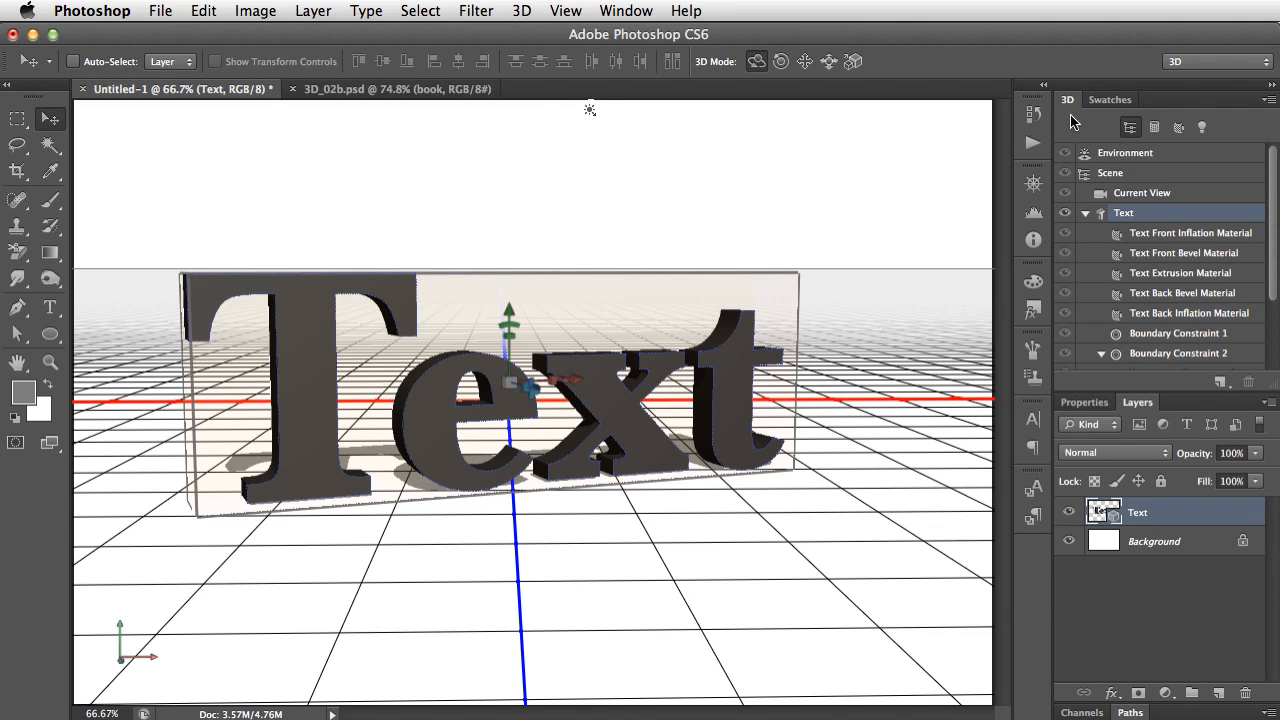
# Collapse the Text mesh in the 3D scene list and set its text colour to red e23434
pyautogui.moveTo(1272, 184)
pyautogui.mouseDown()
pyautogui.moveTo(1273, 286)
pyautogui.moveTo(1270, 174)
pyautogui.mouseUp()
pyautogui.click(1085, 215)
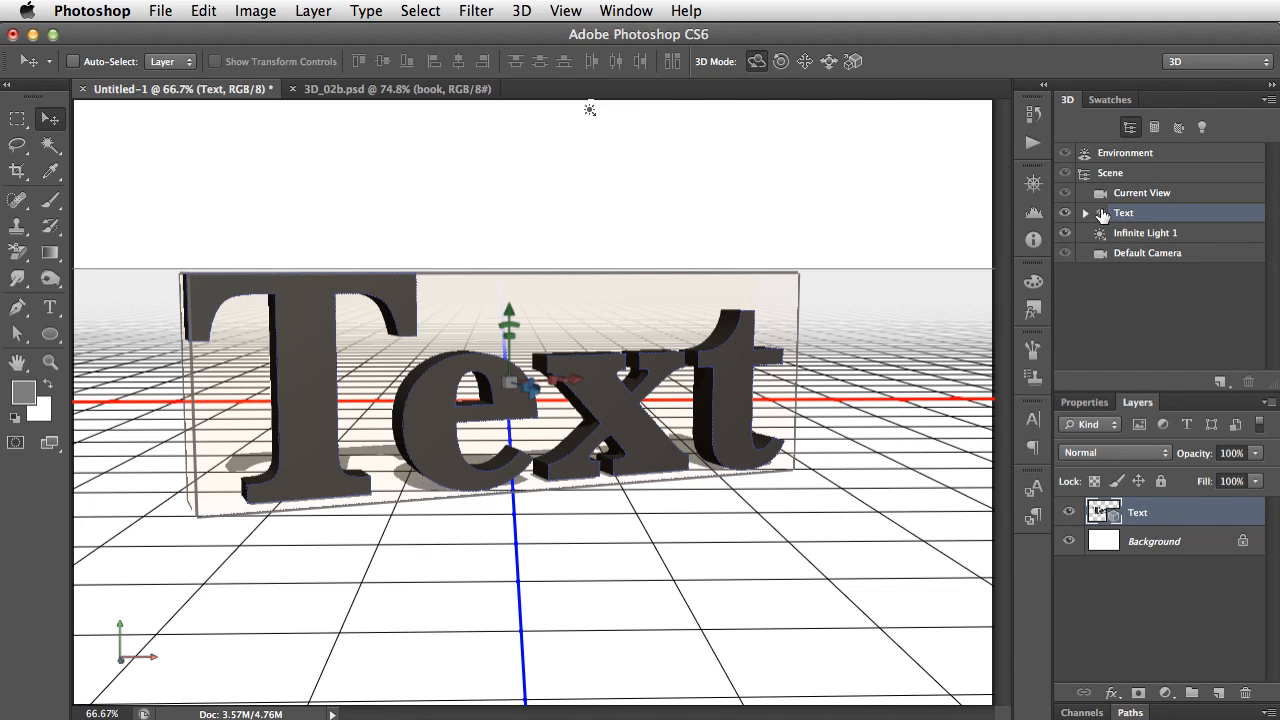
pyautogui.click(1085, 403)
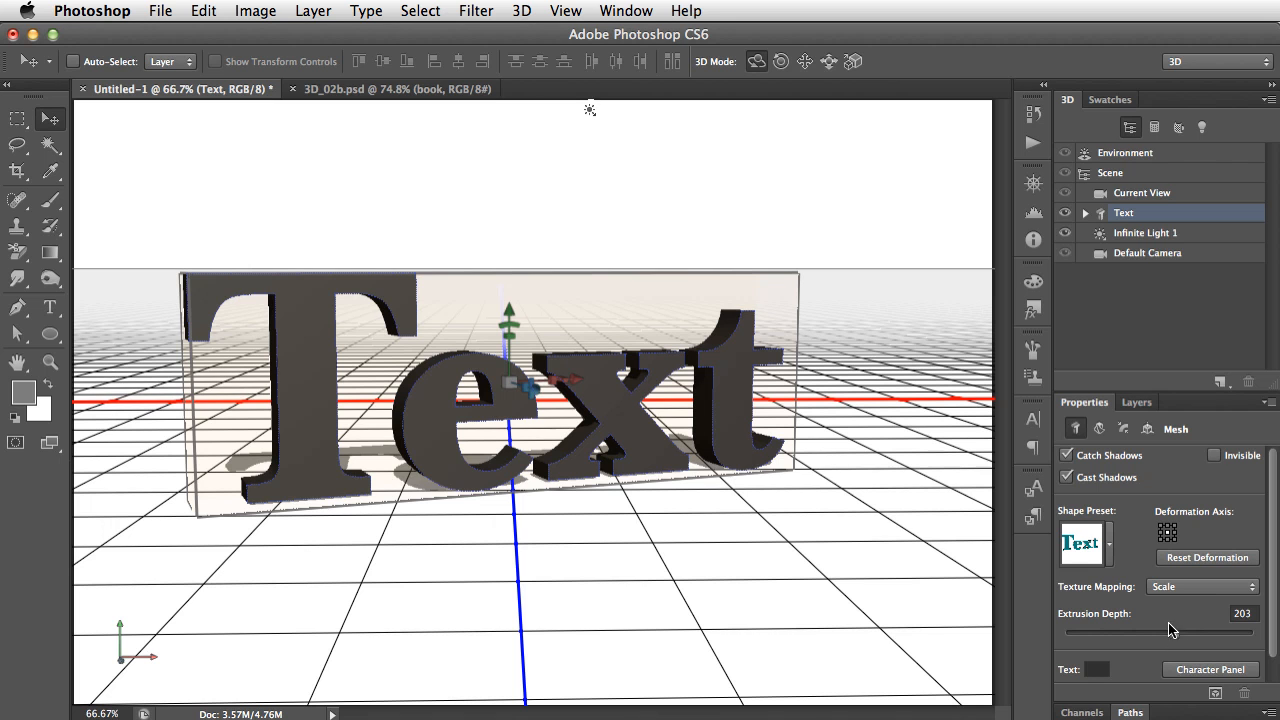
pyautogui.click(1095, 670)
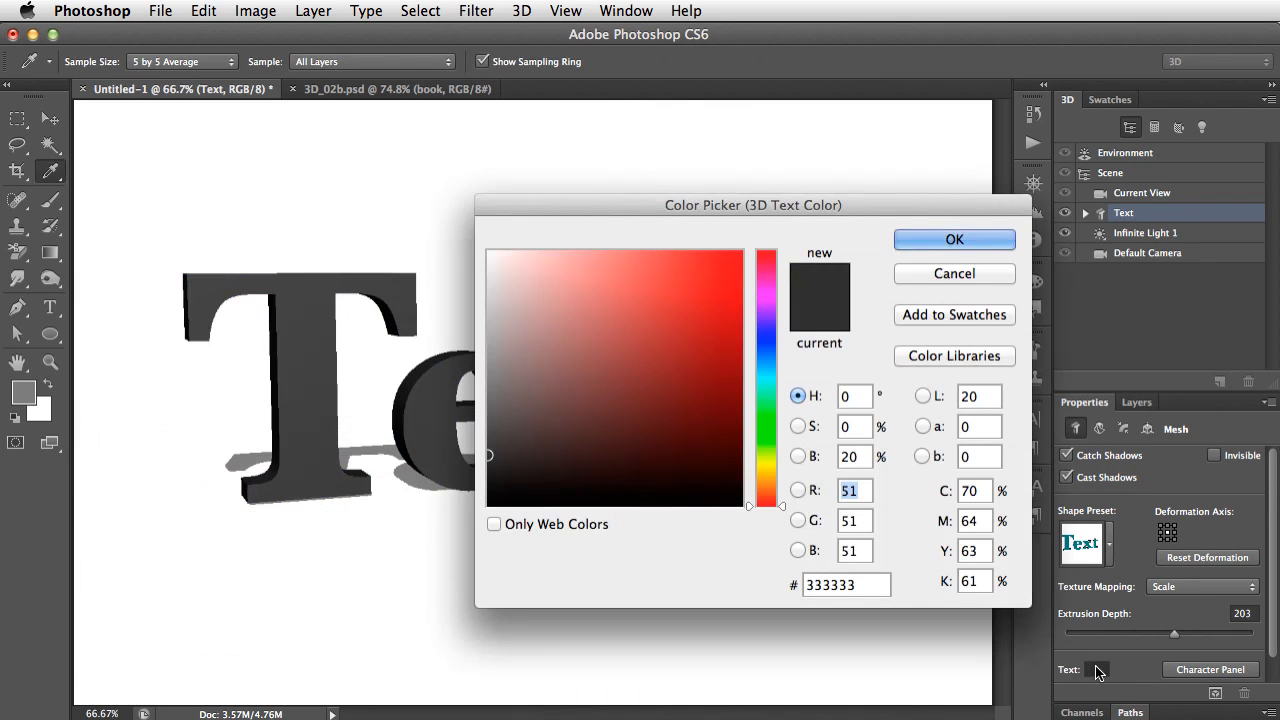
pyautogui.click(682, 280)
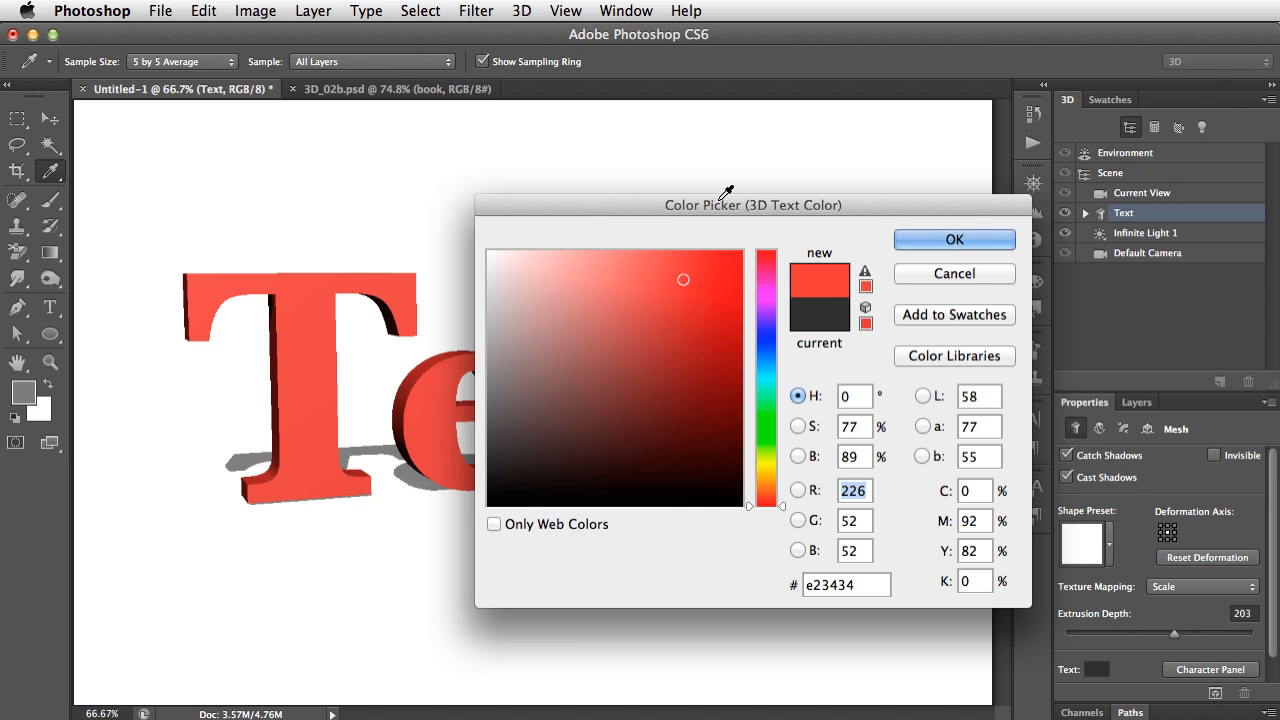
pyautogui.moveTo(901, 204); pyautogui.dragTo(1070, 260)
pyautogui.click(1100, 295)
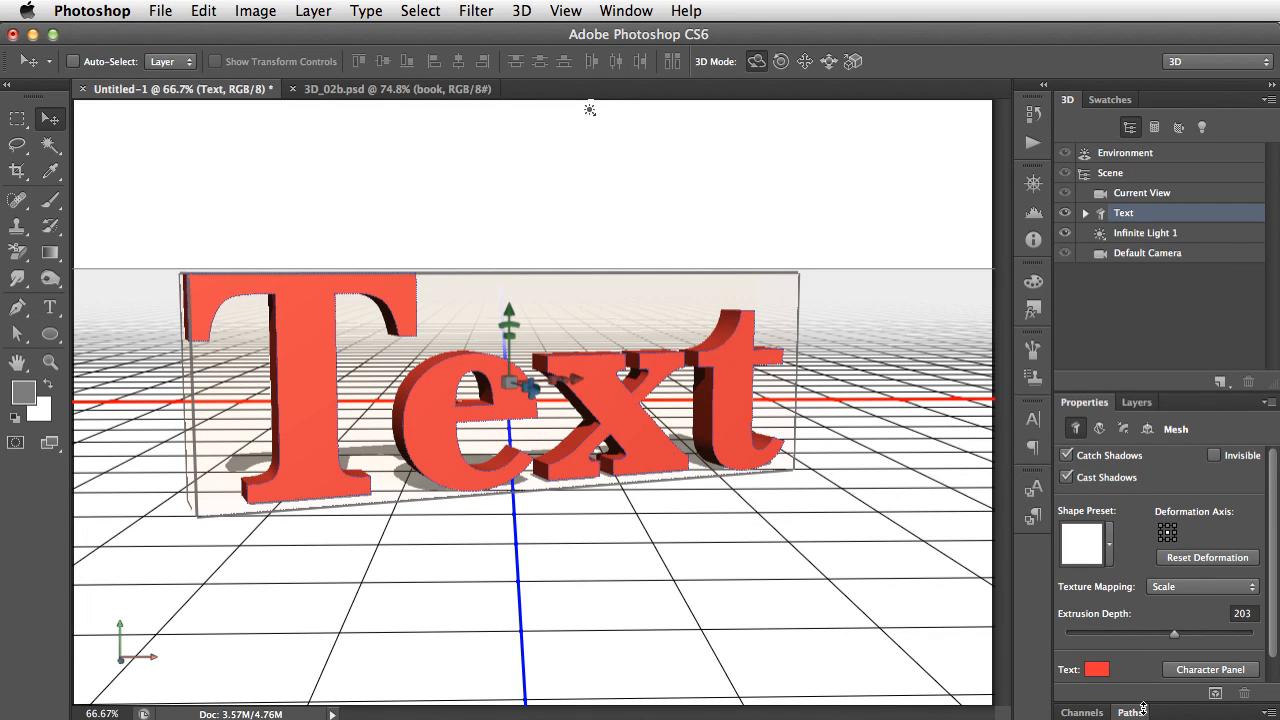
# Change the 3D text's font to Arial and return to the Type tool
pyautogui.click(1197, 671)
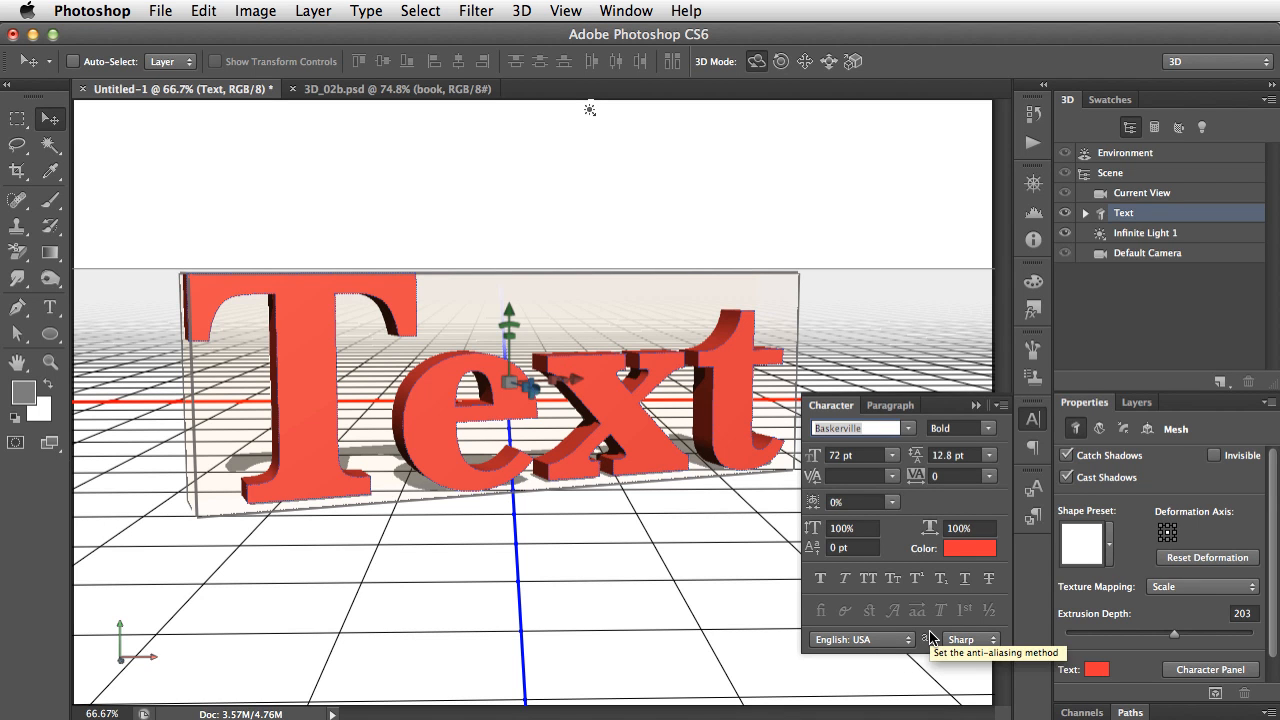
pyautogui.press('a')
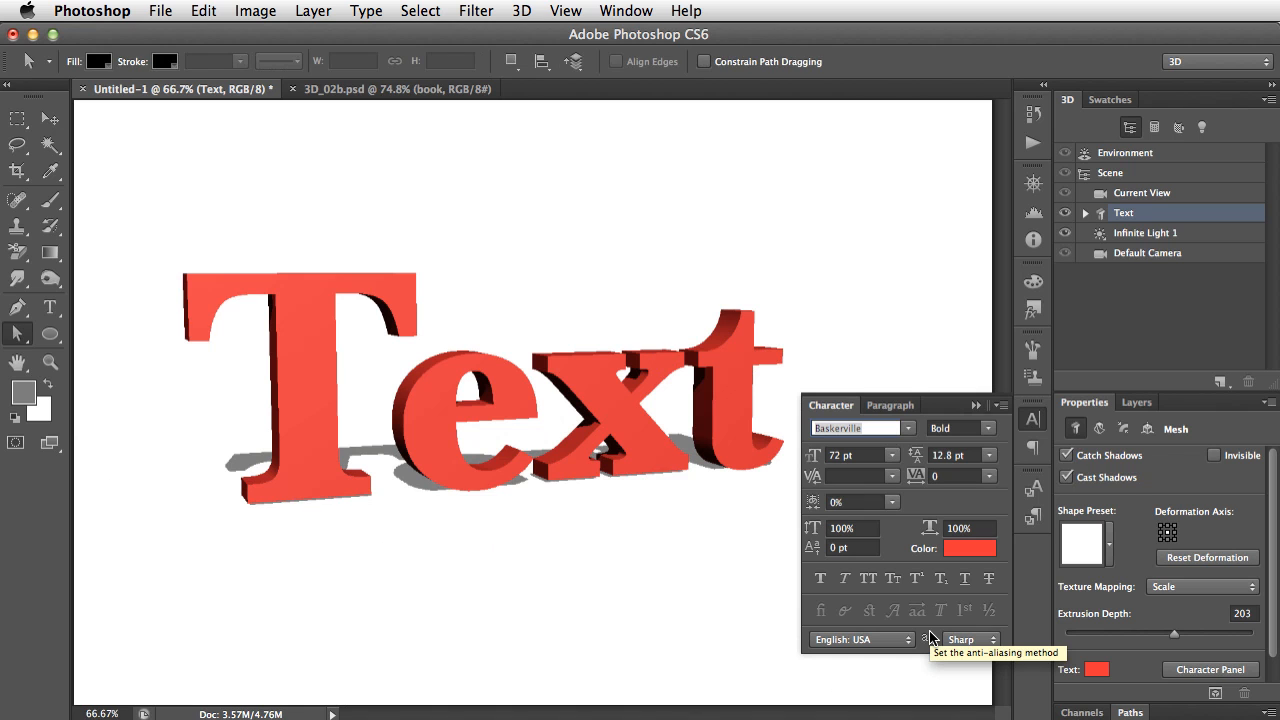
pyautogui.press('r')
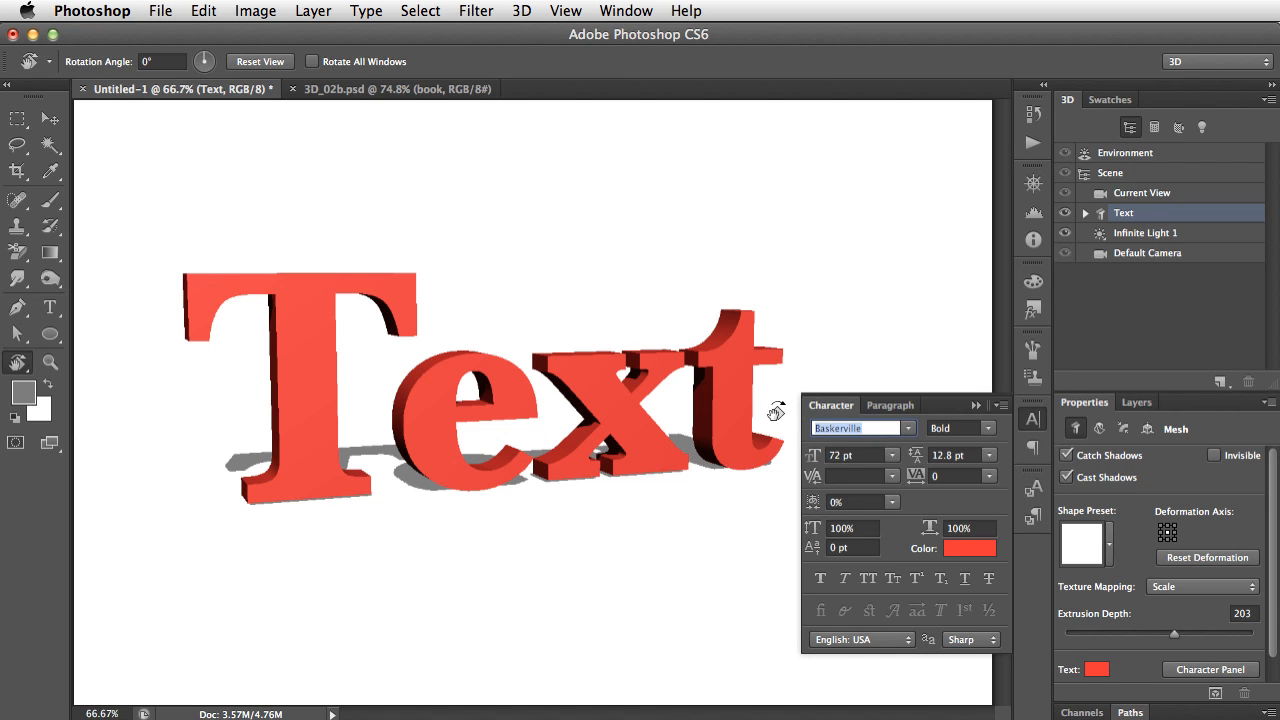
pyautogui.write('Arial')
pyautogui.press('Tab')
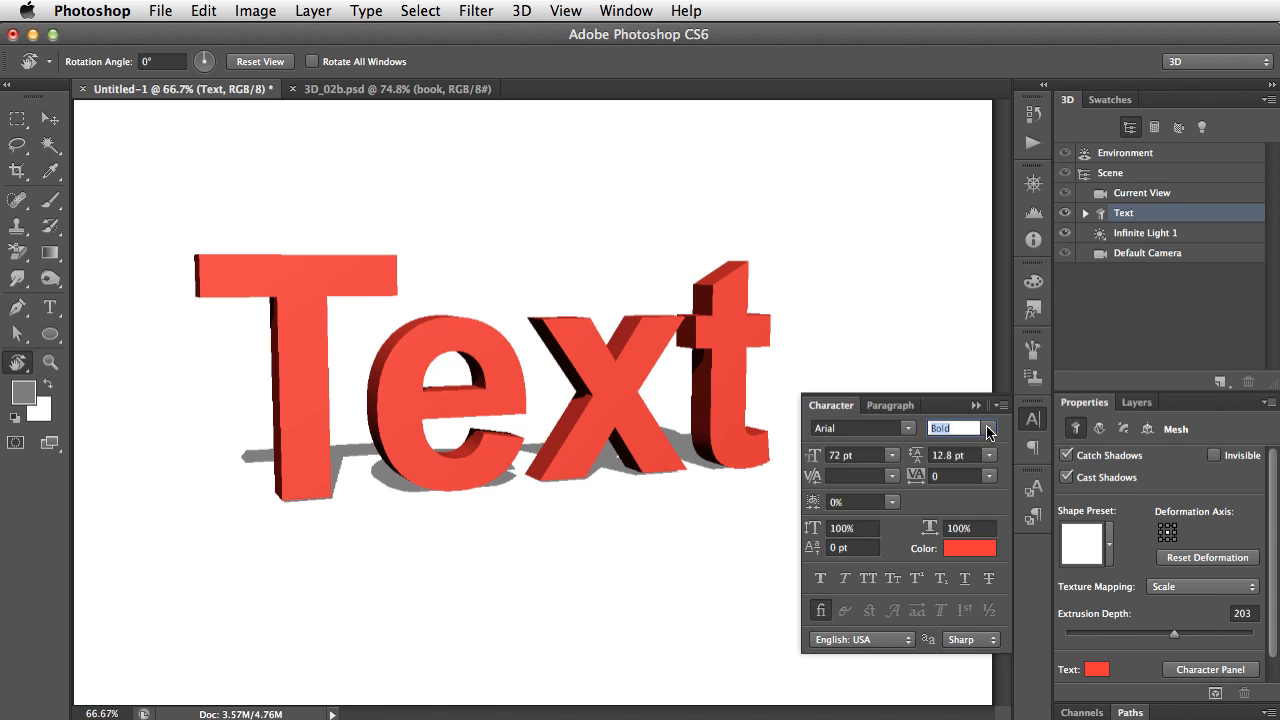
pyautogui.press('Return')
pyautogui.press('v')
pyautogui.press('t')
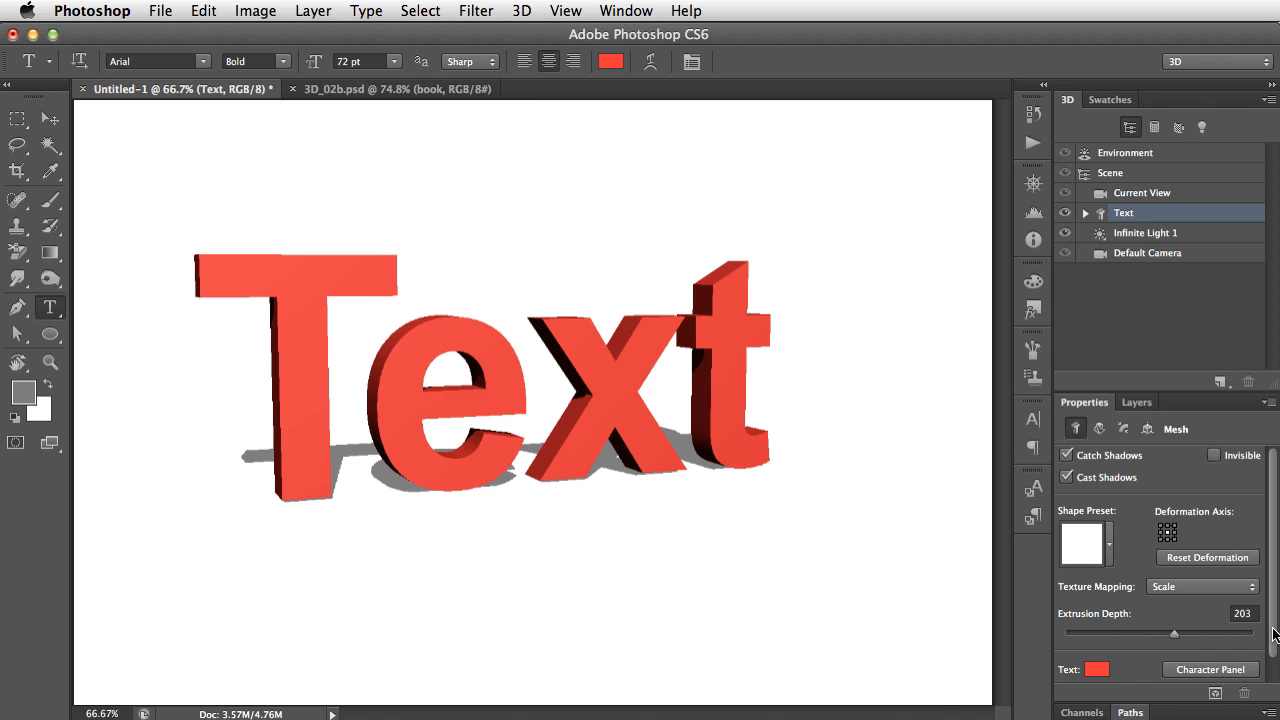
# Open the 3D text's source document beside the 3D view and replace its wording with "PSDtuts"
pyautogui.moveTo(1274, 635); pyautogui.dragTo(1275, 659)
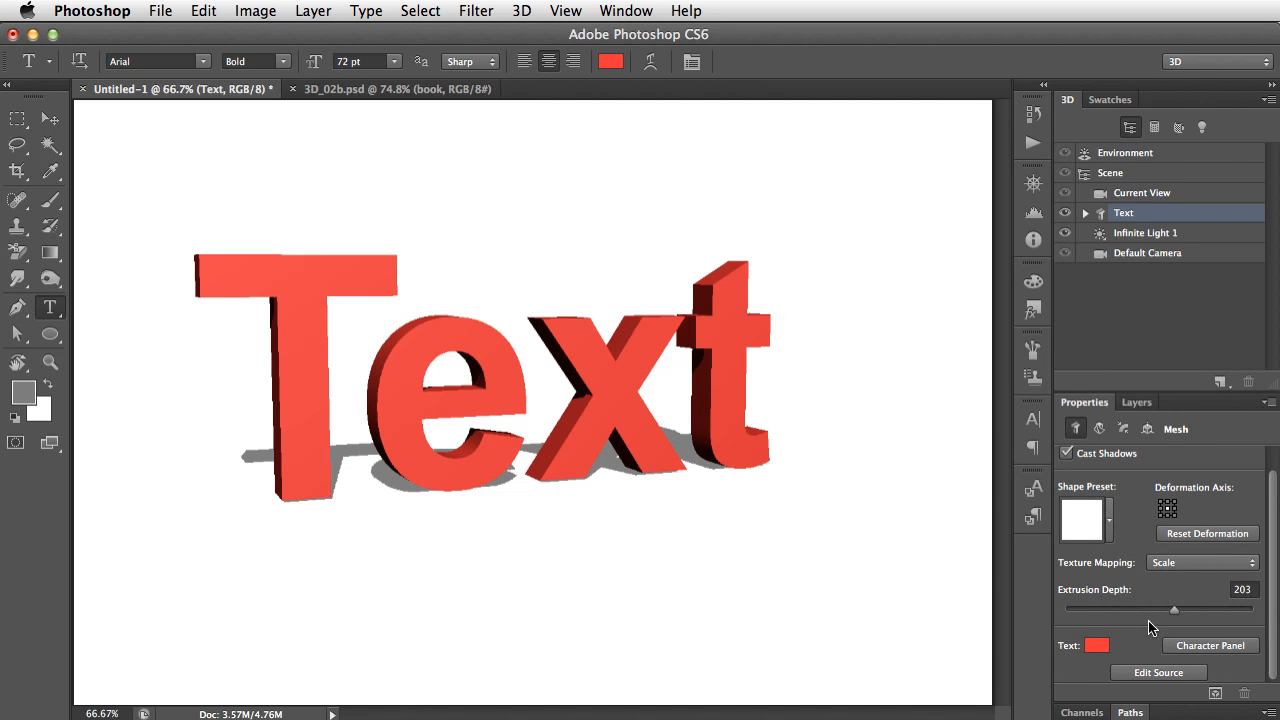
pyautogui.click(1176, 677)
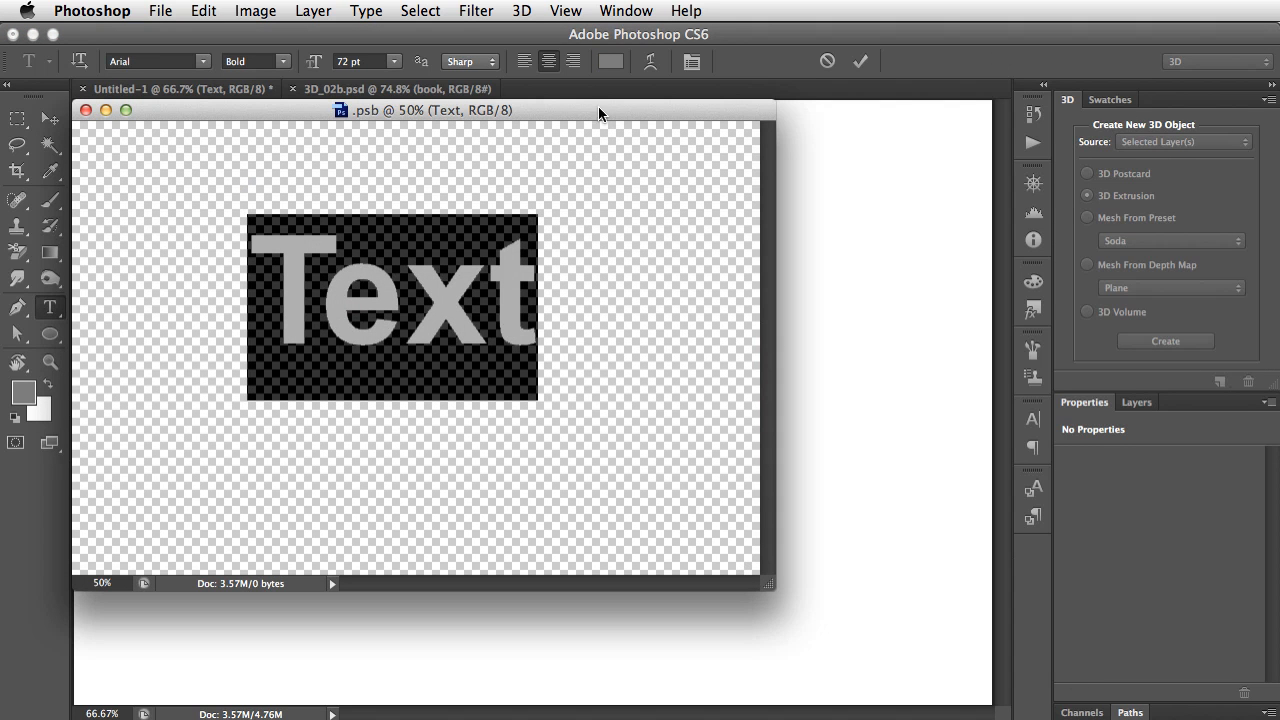
pyautogui.moveTo(568, 113); pyautogui.dragTo(1068, 216)
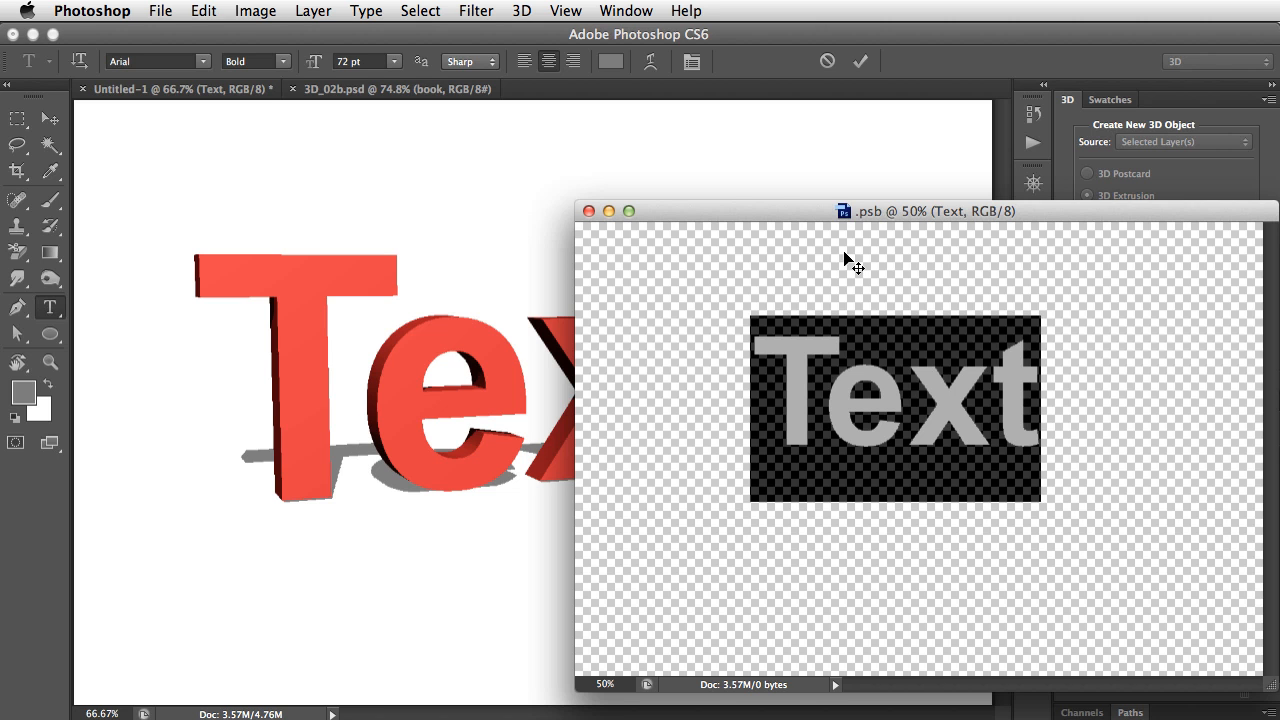
pyautogui.write('P')
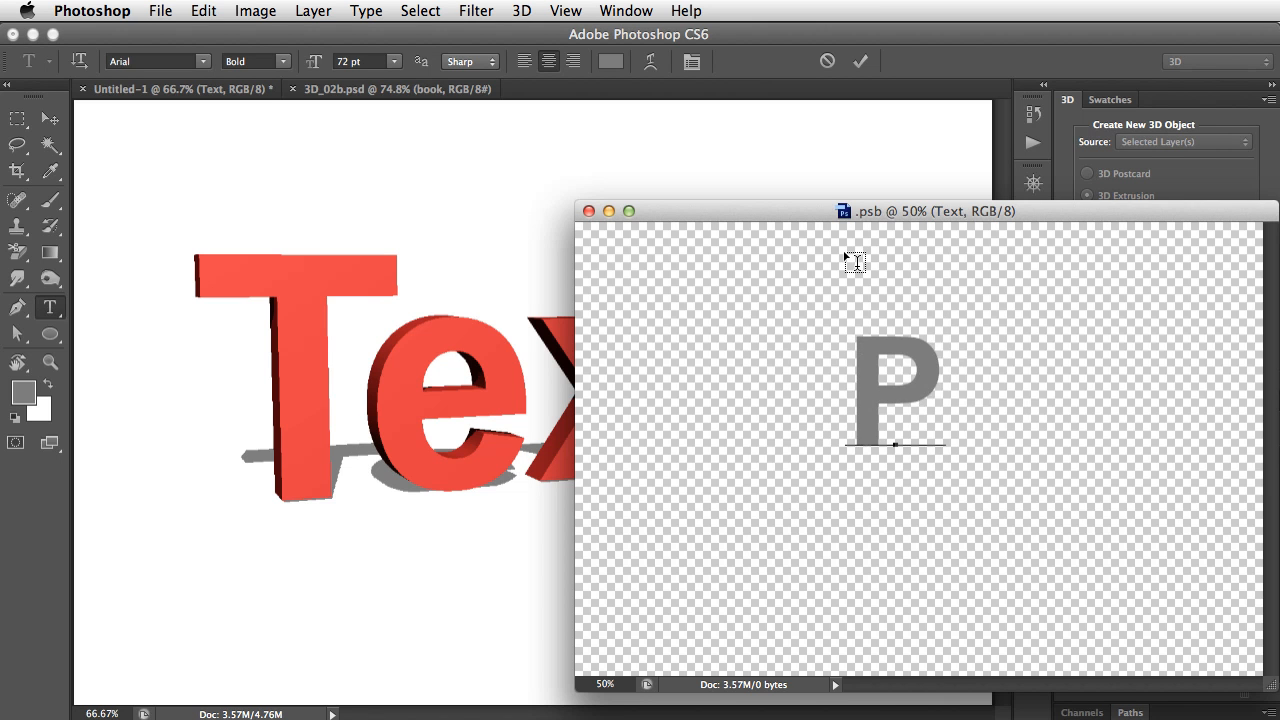
pyautogui.write('SDtuts')
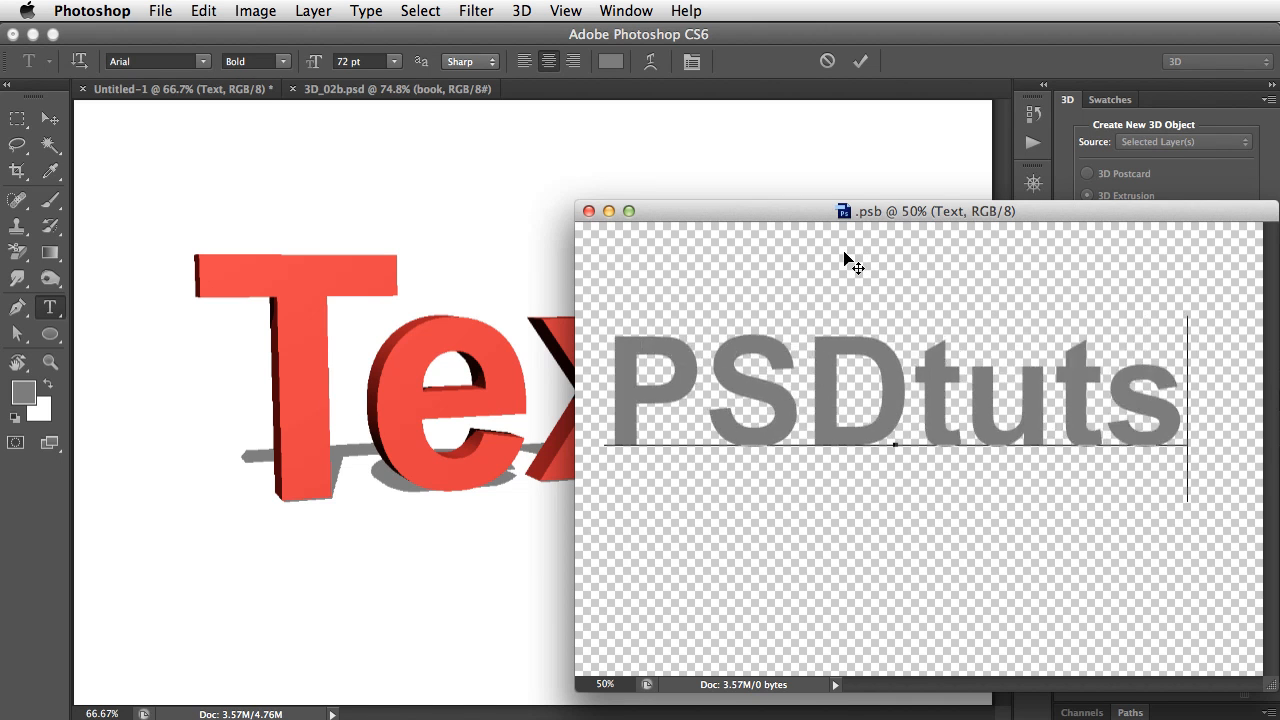
pyautogui.click(849, 258)
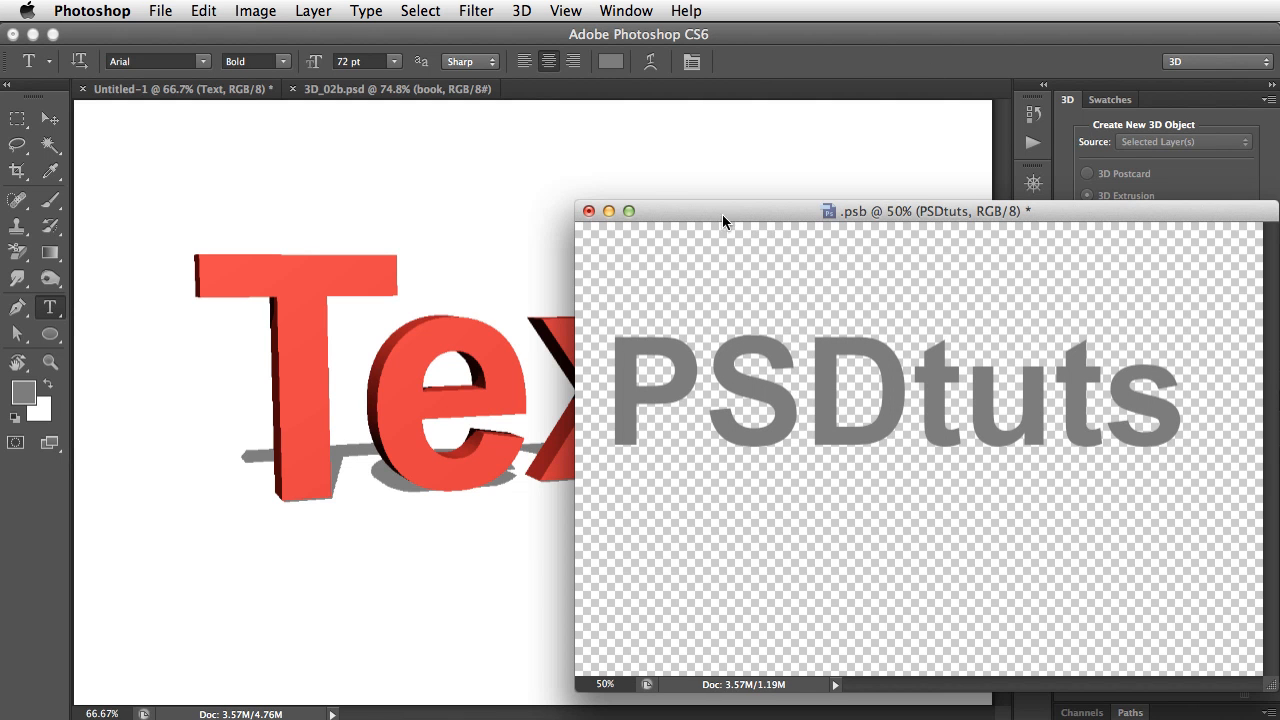
# Save the edited text source document and close it to update the 3D text
pyautogui.click(161, 11)
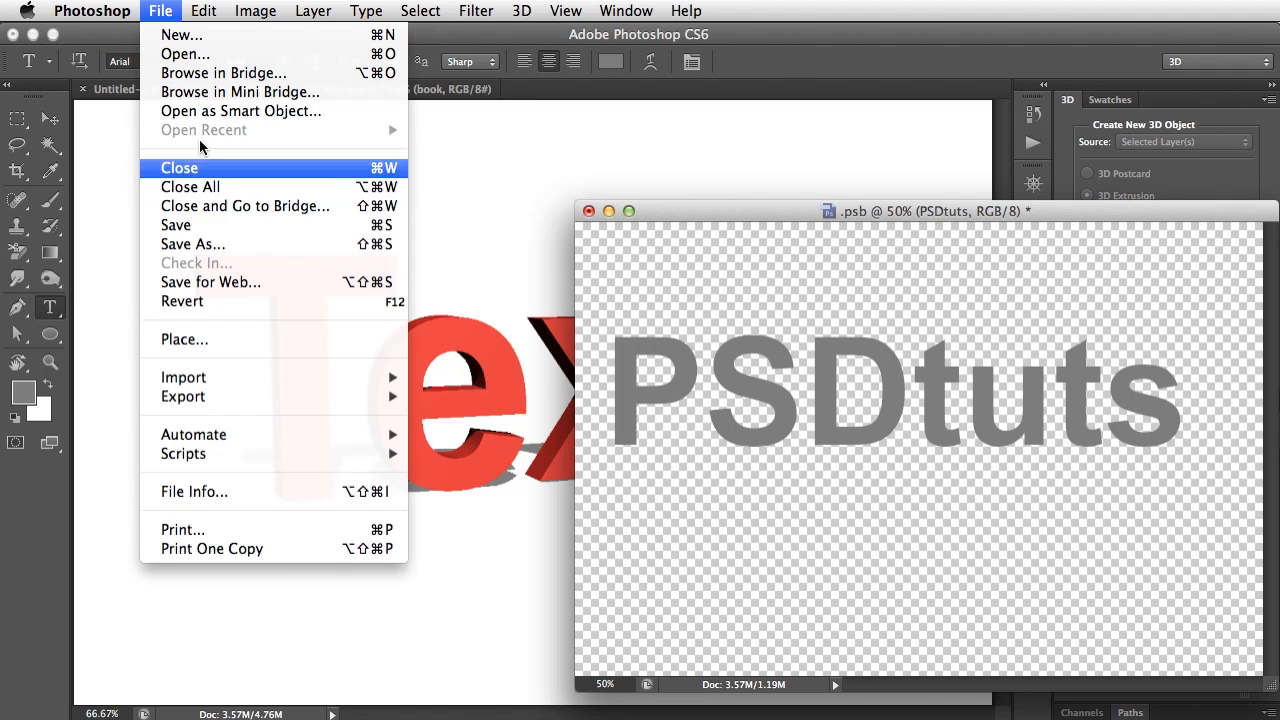
pyautogui.click(246, 234)
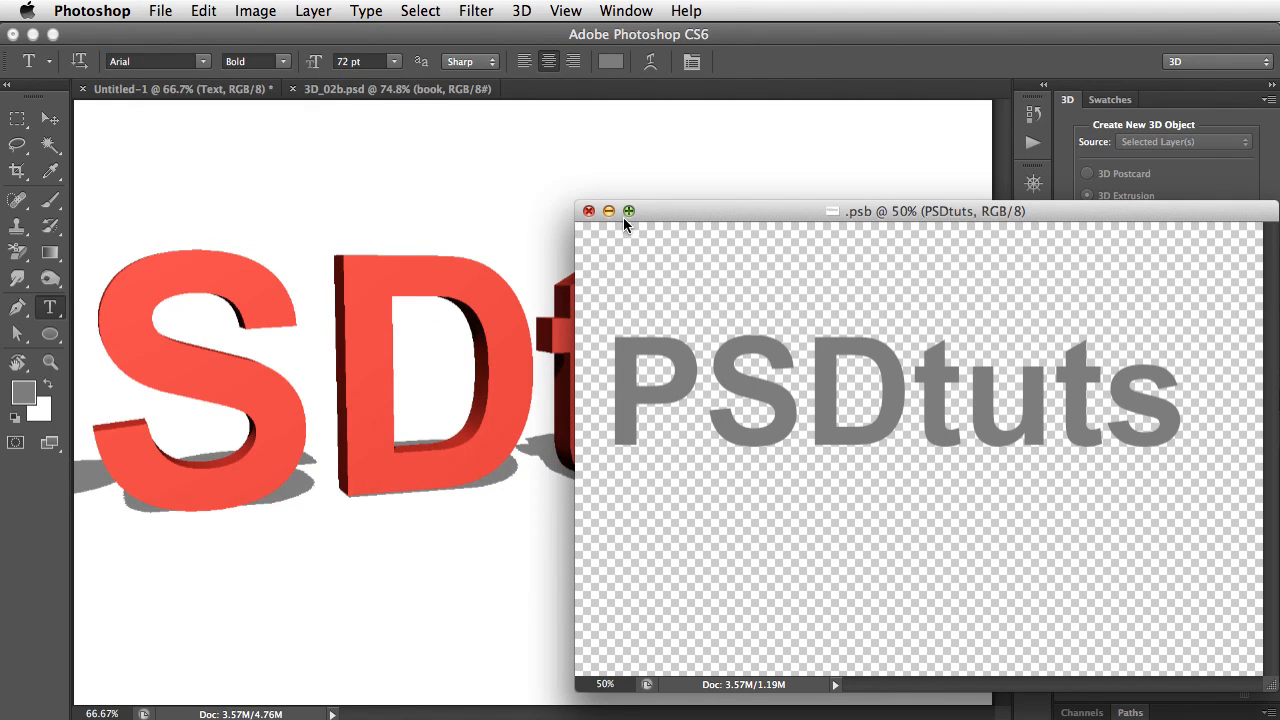
pyautogui.click(588, 212)
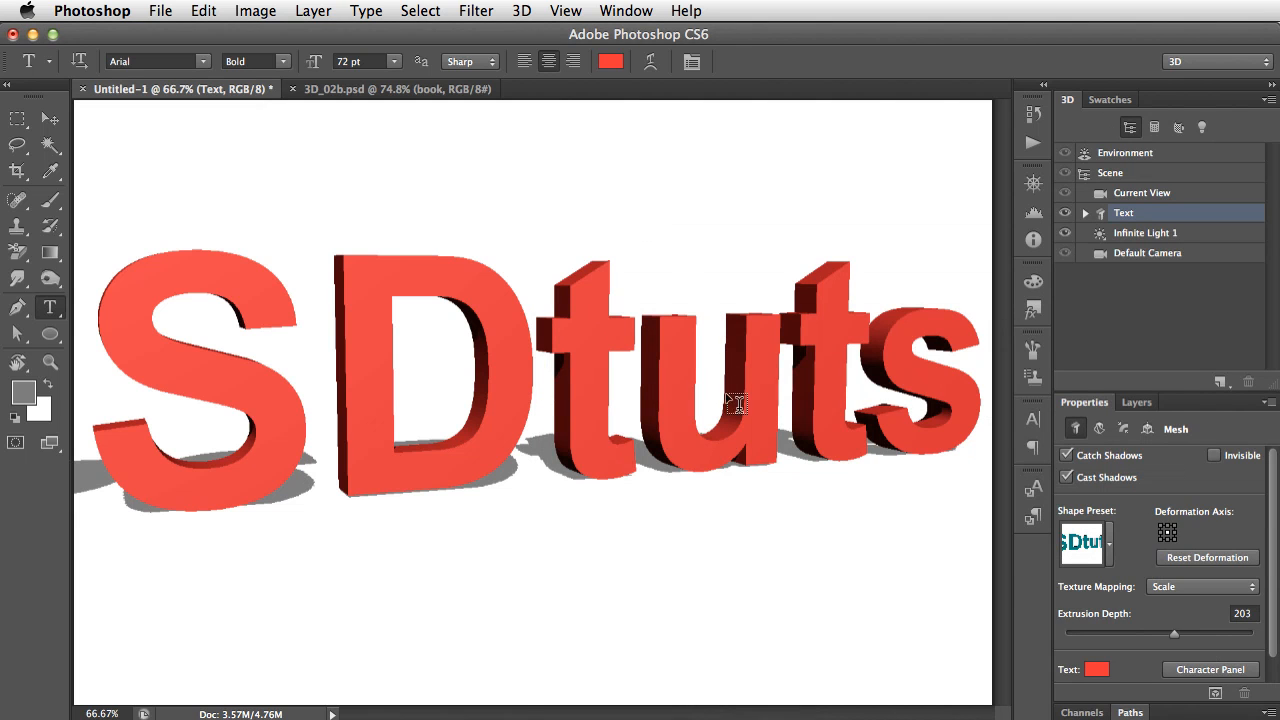
# Scale the PSDtuts 3D text down uniformly and reposition it along its axes so the whole word fits on the canvas
pyautogui.press('v')
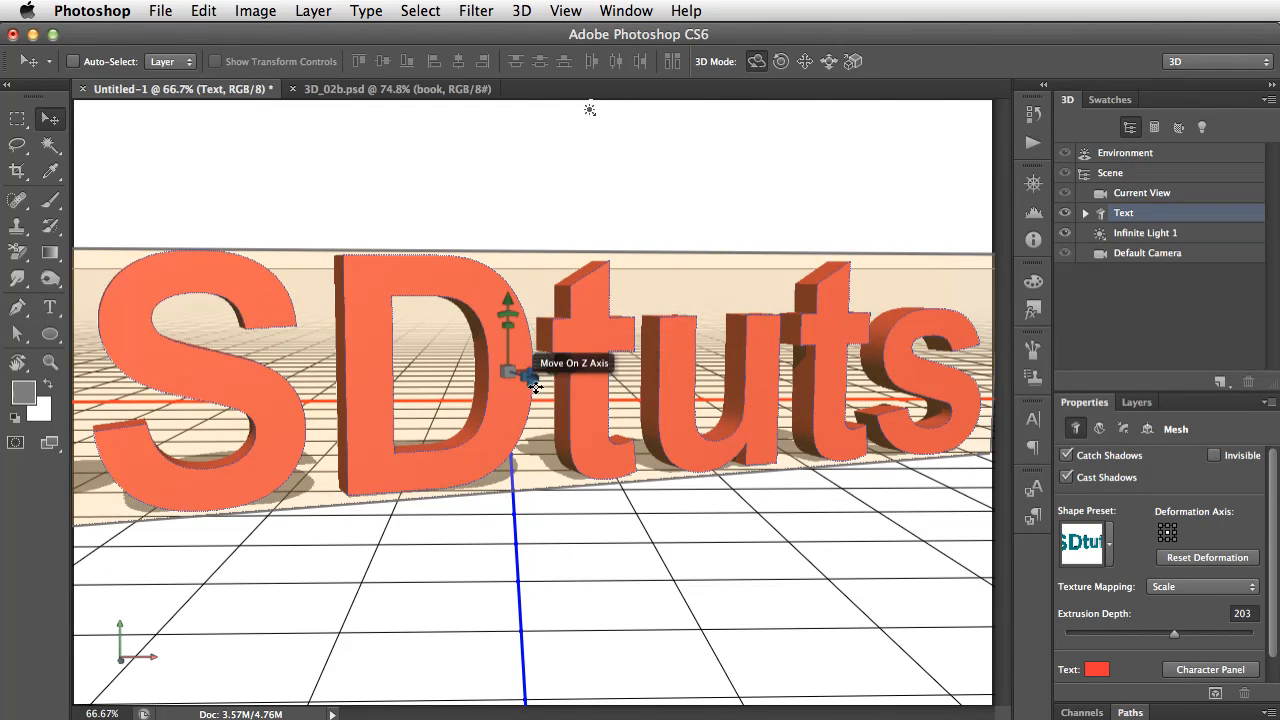
pyautogui.moveTo(507, 373); pyautogui.dragTo(400, 491)
pyautogui.moveTo(508, 355)
pyautogui.mouseDown()
pyautogui.moveTo(508, 218)
pyautogui.moveTo(508, 335)
pyautogui.mouseUp()
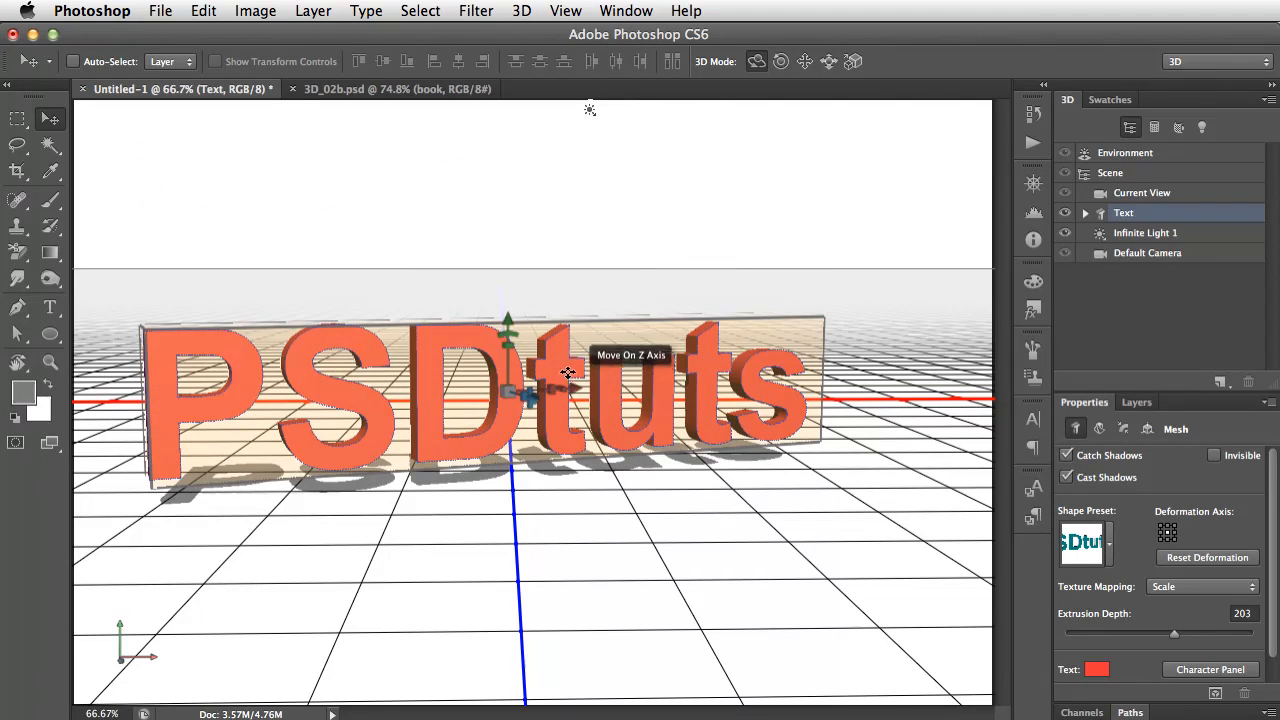
pyautogui.moveTo(568, 384); pyautogui.dragTo(545, 362)
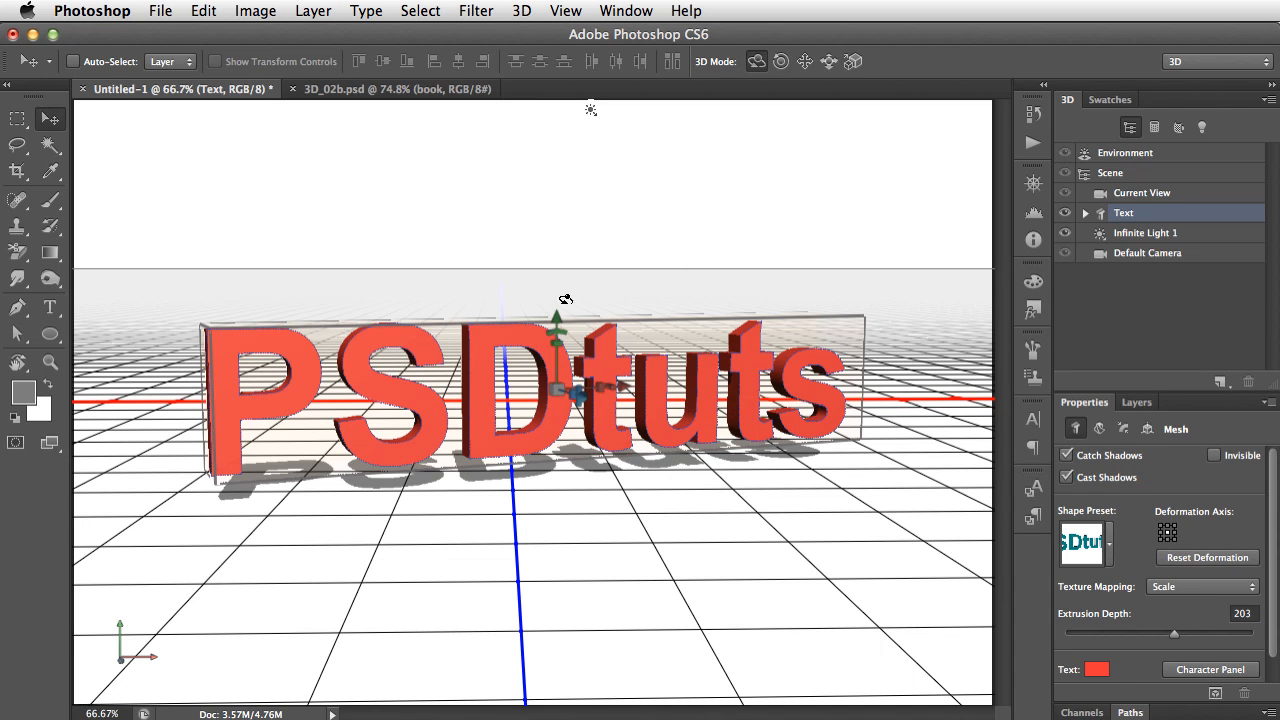
pyautogui.moveTo(556, 317)
pyautogui.mouseDown()
pyautogui.moveTo(555, 120)
pyautogui.moveTo(555, 327)
pyautogui.moveTo(555, 311)
pyautogui.mouseUp()
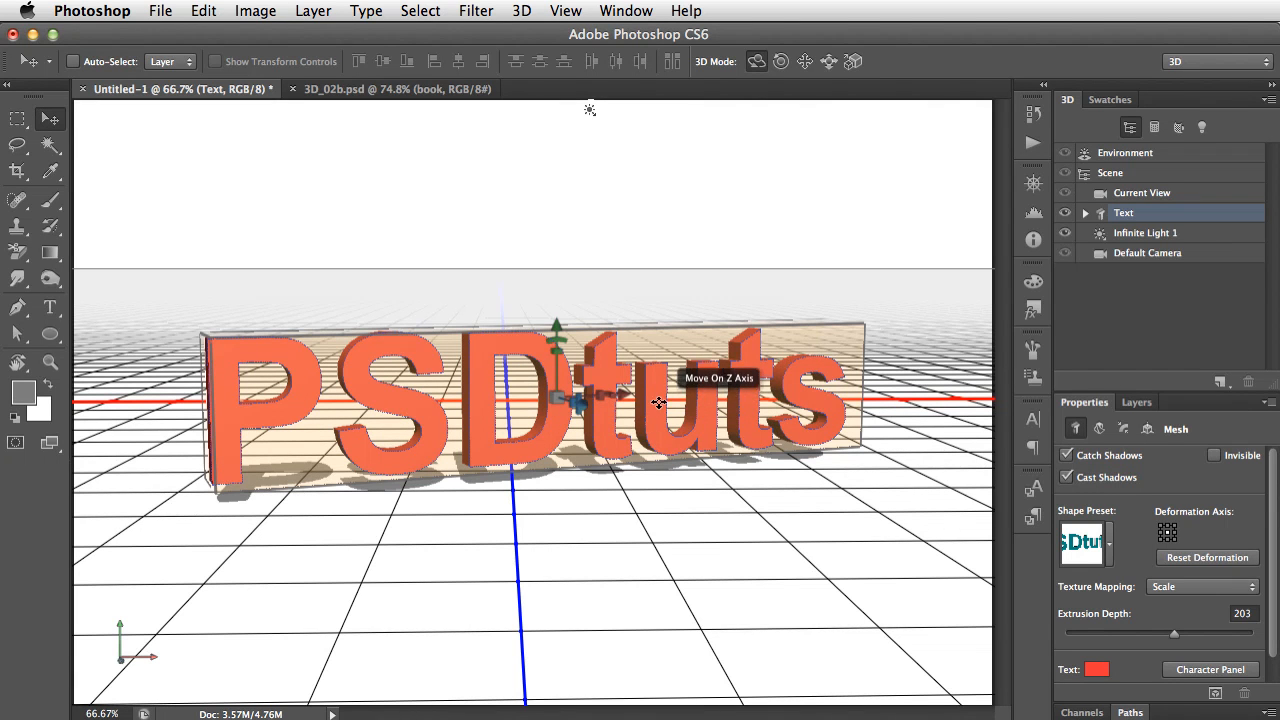
pyautogui.moveTo(662, 398); pyautogui.dragTo(569, 433)
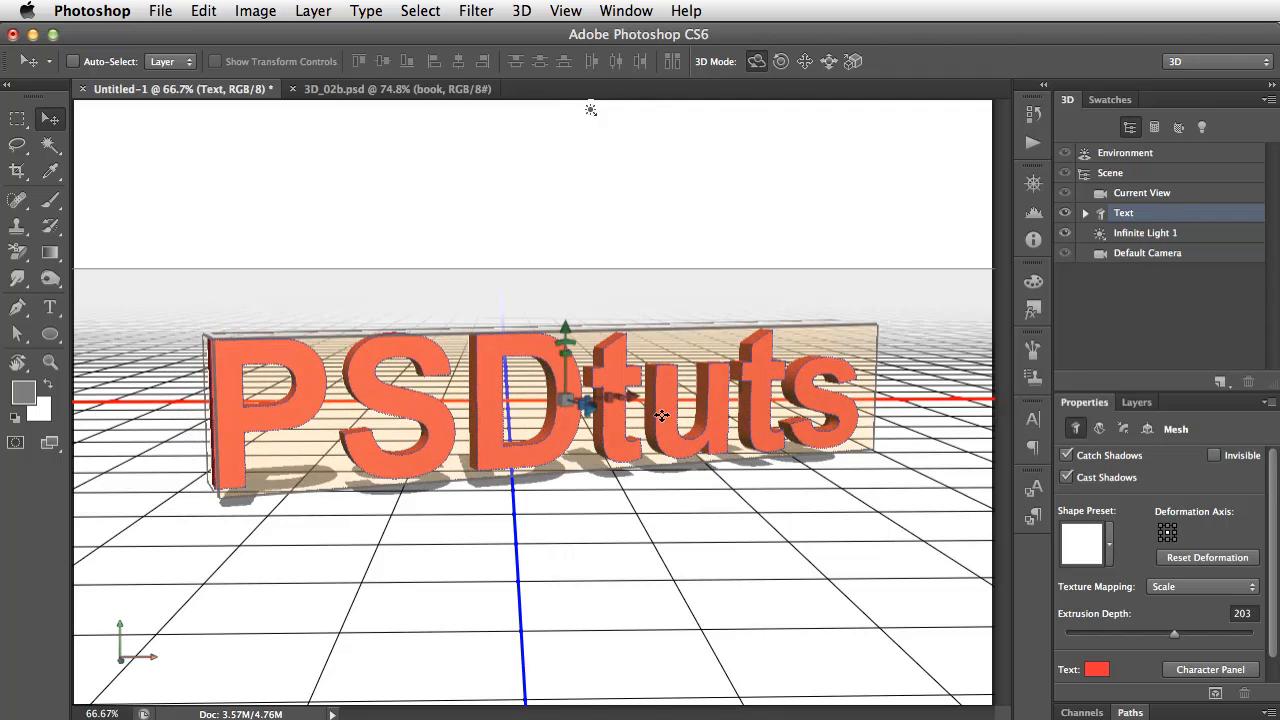
# Rotate the 3D text freely around its axes by the edges of its bounding box
pyautogui.moveTo(869, 385)
pyautogui.mouseDown()
pyautogui.moveTo(923, 366)
pyautogui.moveTo(909, 360)
pyautogui.moveTo(864, 390)
pyautogui.mouseUp()
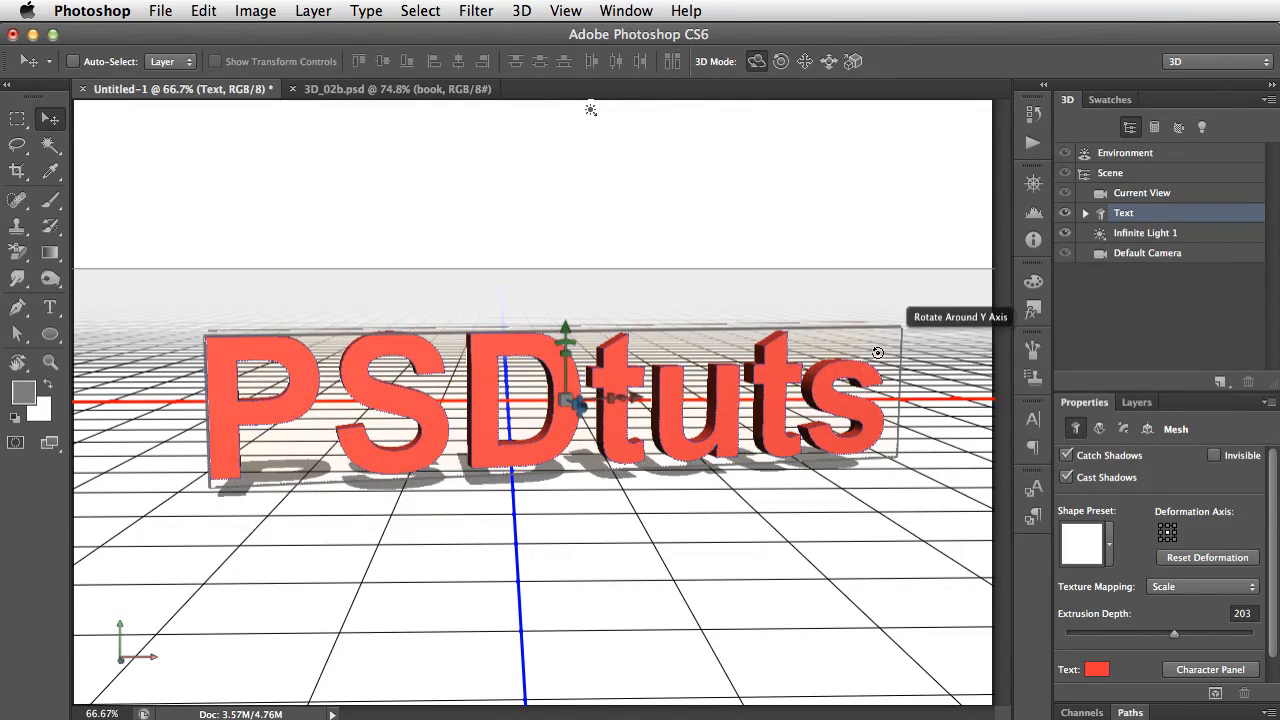
pyautogui.moveTo(904, 316)
pyautogui.mouseDown()
pyautogui.moveTo(900, 280)
pyautogui.moveTo(779, 234)
pyautogui.moveTo(563, 280)
pyautogui.moveTo(500, 189)
pyautogui.moveTo(634, 149)
pyautogui.moveTo(941, 194)
pyautogui.moveTo(1010, 275)
pyautogui.moveTo(977, 209)
pyautogui.moveTo(890, 317)
pyautogui.mouseUp()
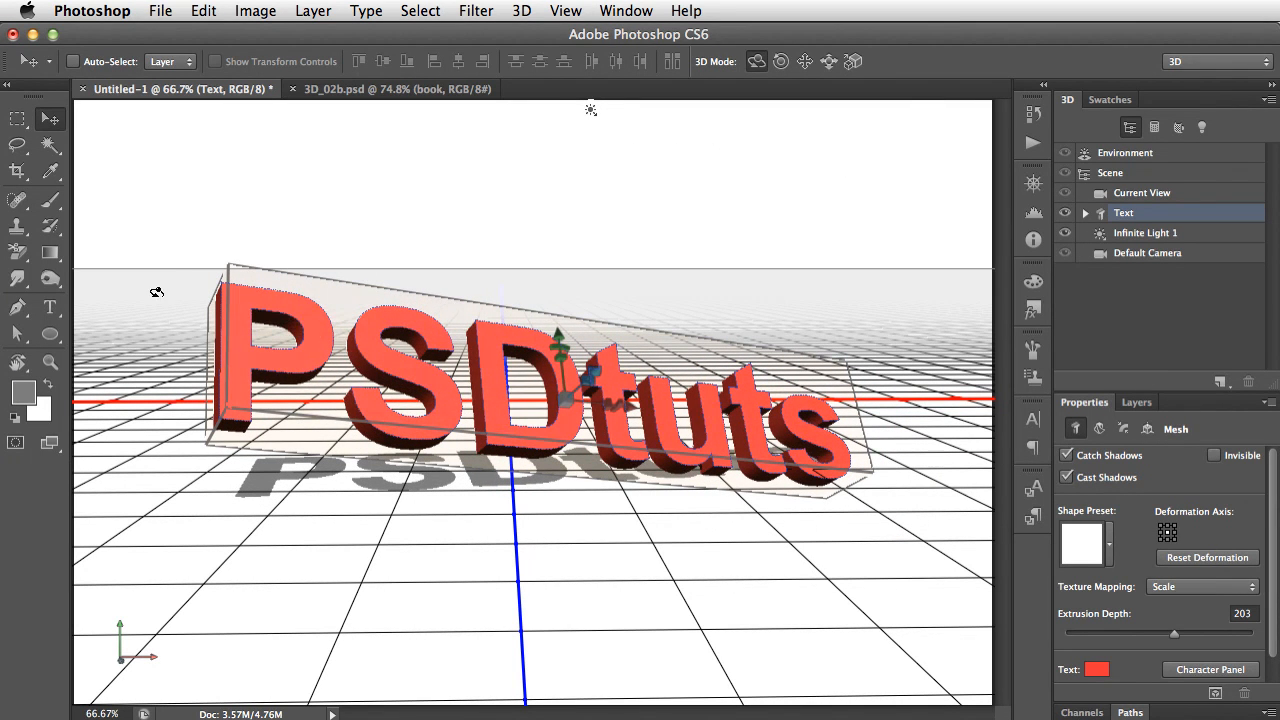
pyautogui.moveTo(203, 276); pyautogui.dragTo(140, 297)
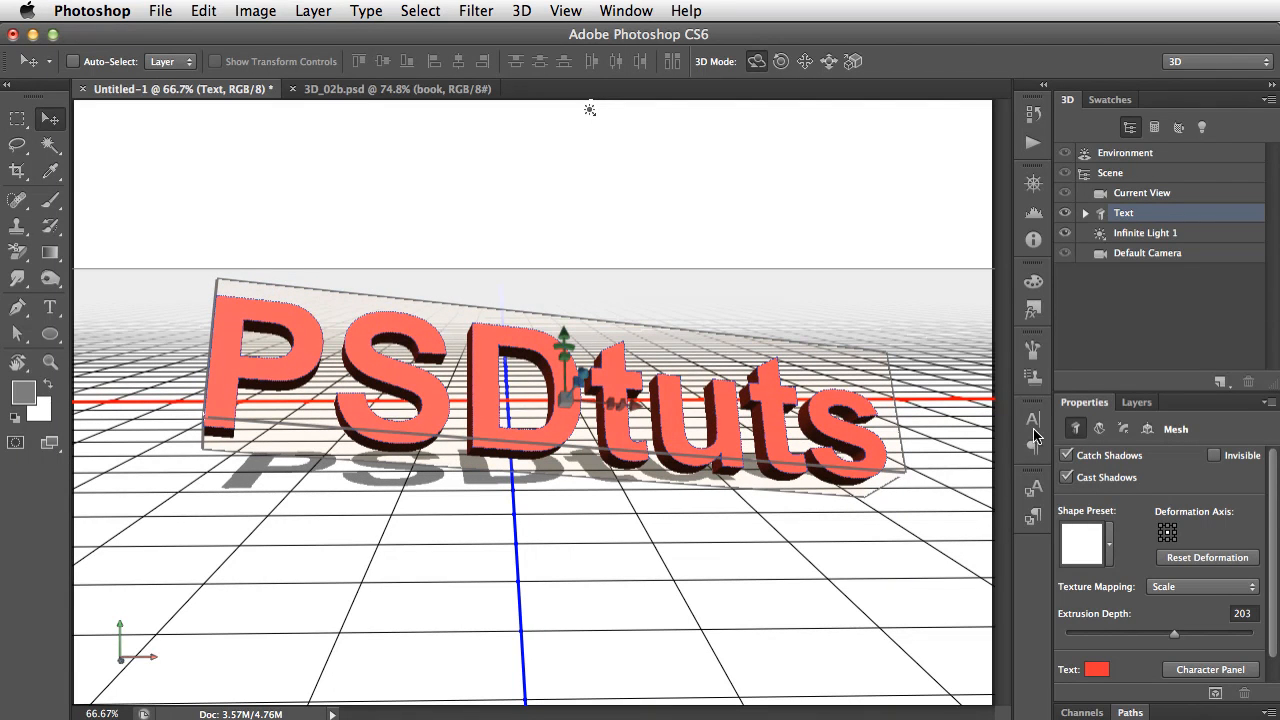
# Set the 3D text's X, Y and Z rotation coordinates to 0°
pyautogui.click(1148, 429)
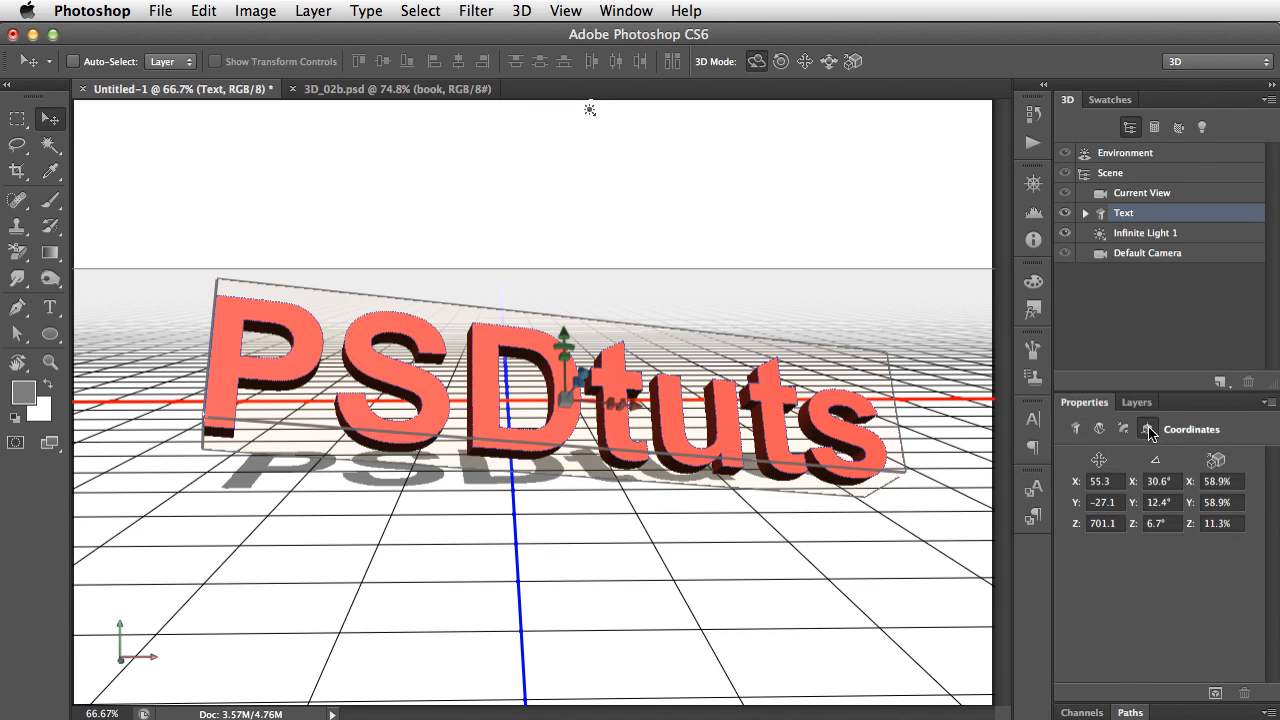
pyautogui.click(1161, 482)
pyautogui.write('0')
pyautogui.press('Return')
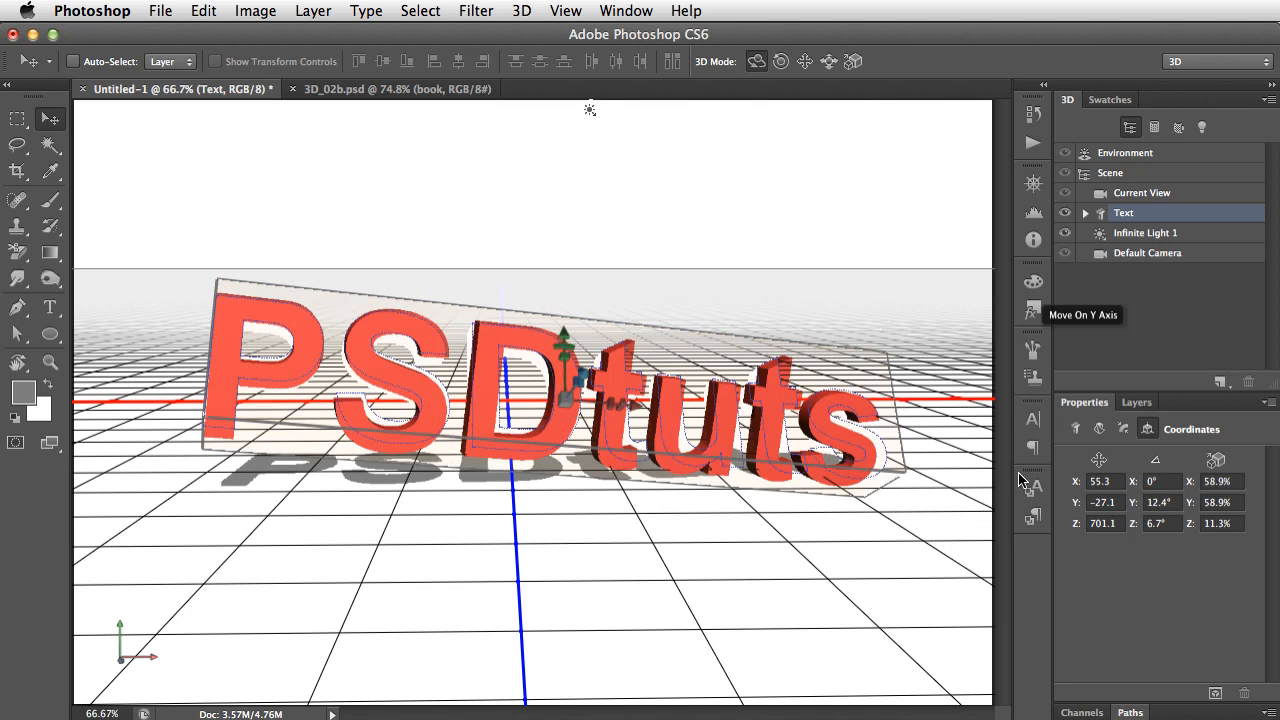
pyautogui.click(1158, 502)
pyautogui.write('0')
pyautogui.press('Tab')
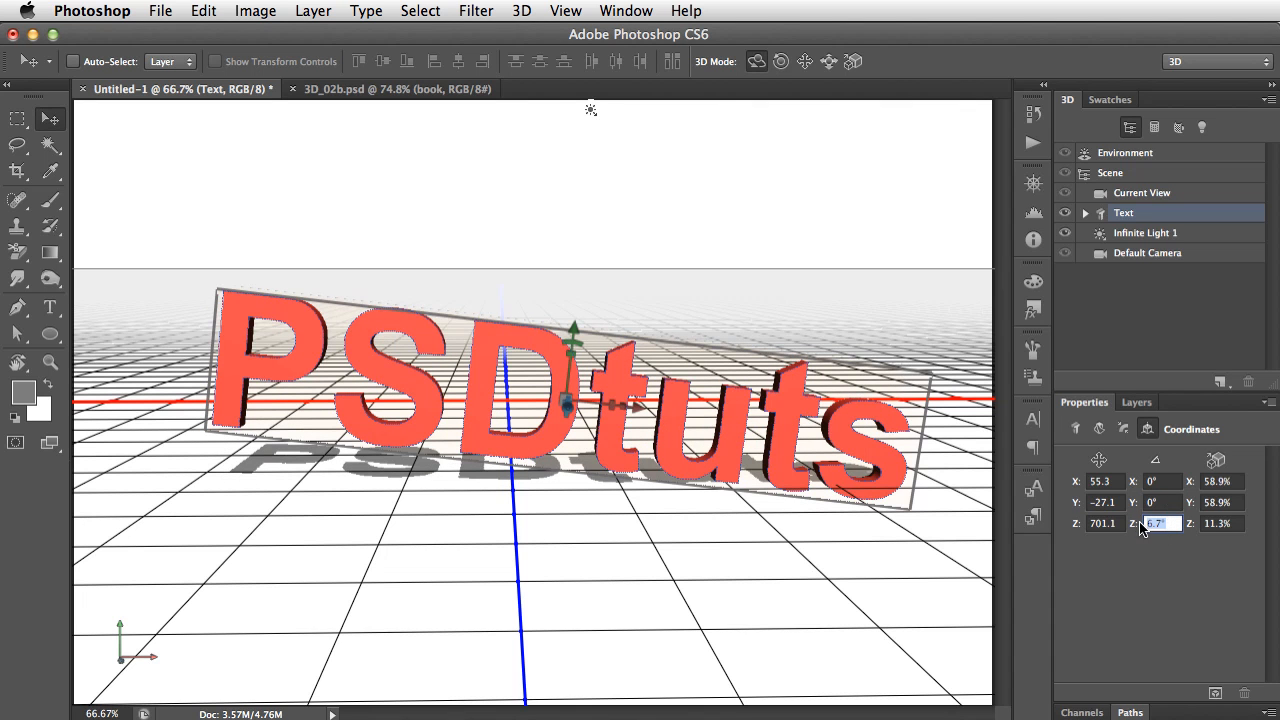
pyautogui.write('0')
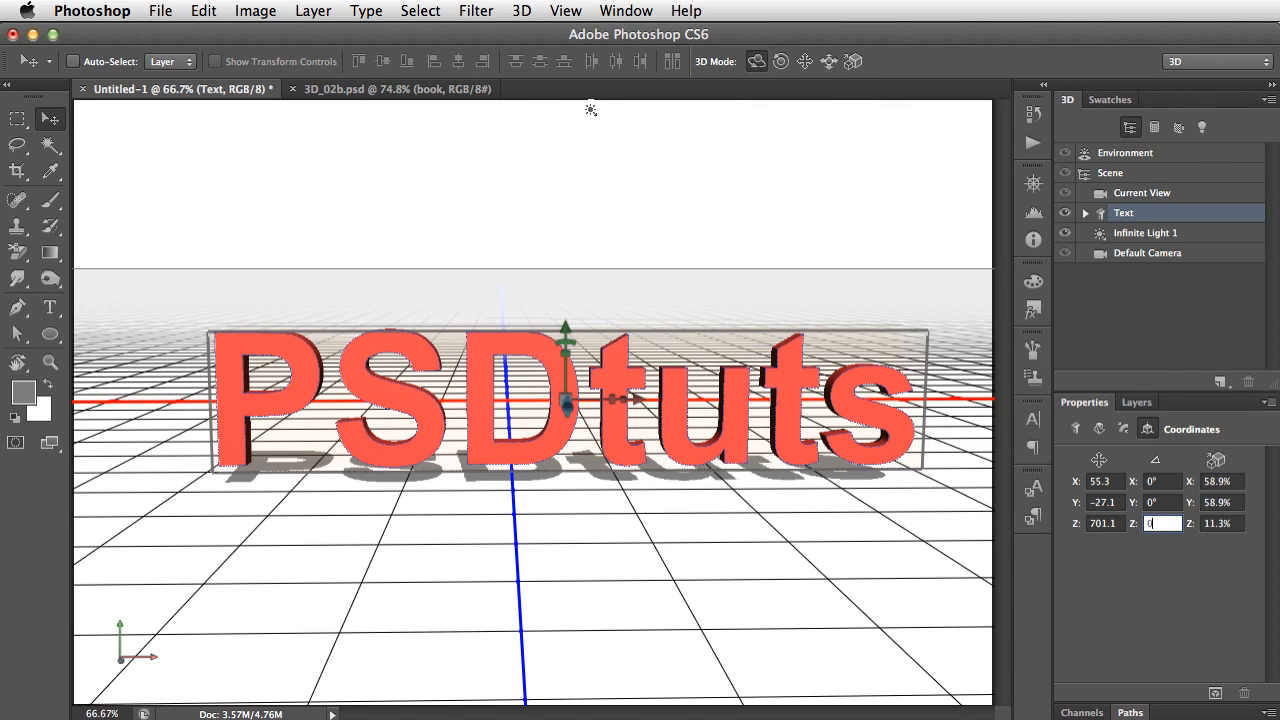
pyautogui.click(1146, 662)
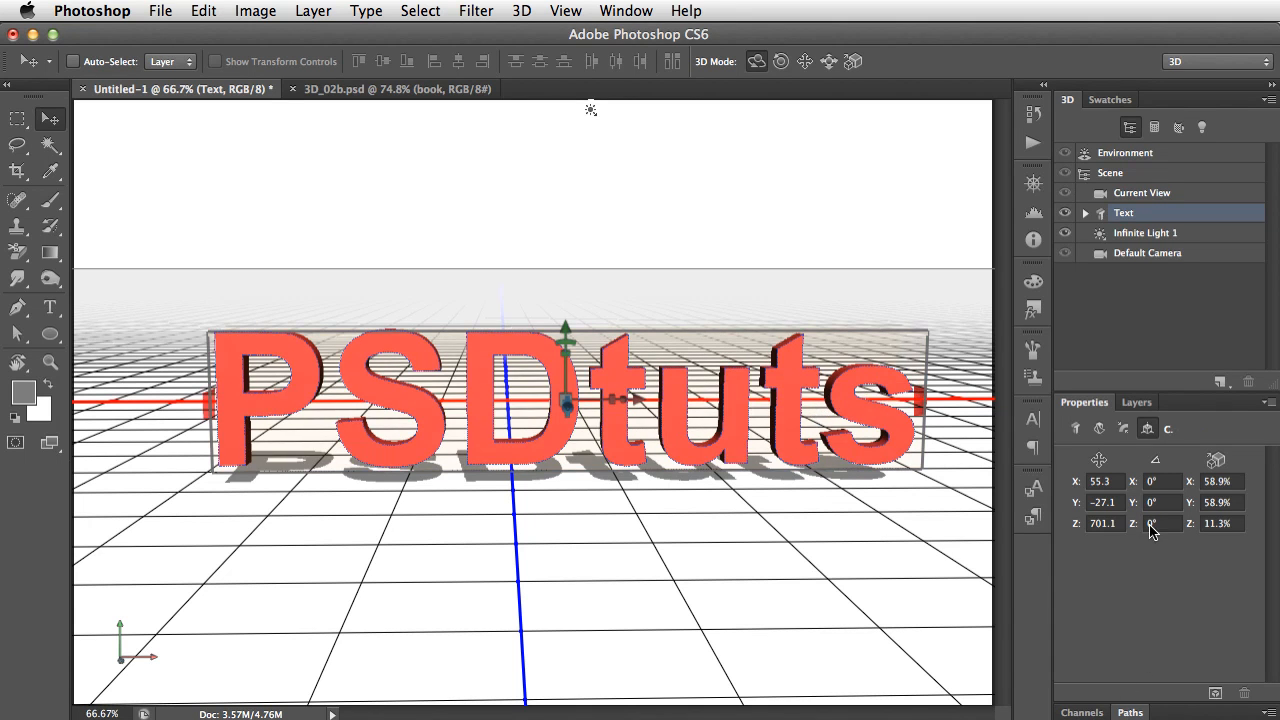
# Set the 3D text's X rotation to 90° so it lies flat
pyautogui.click(1148, 481)
pyautogui.write('9')
pyautogui.press('Return')
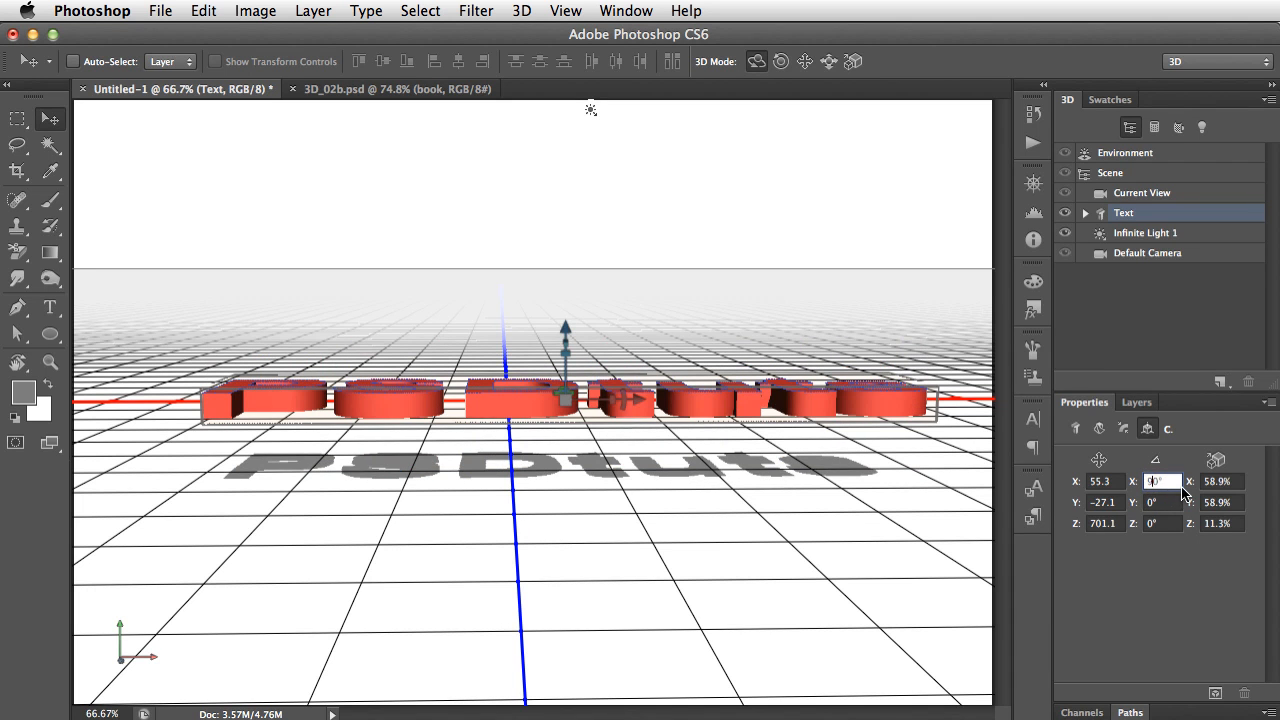
pyautogui.press('Return')
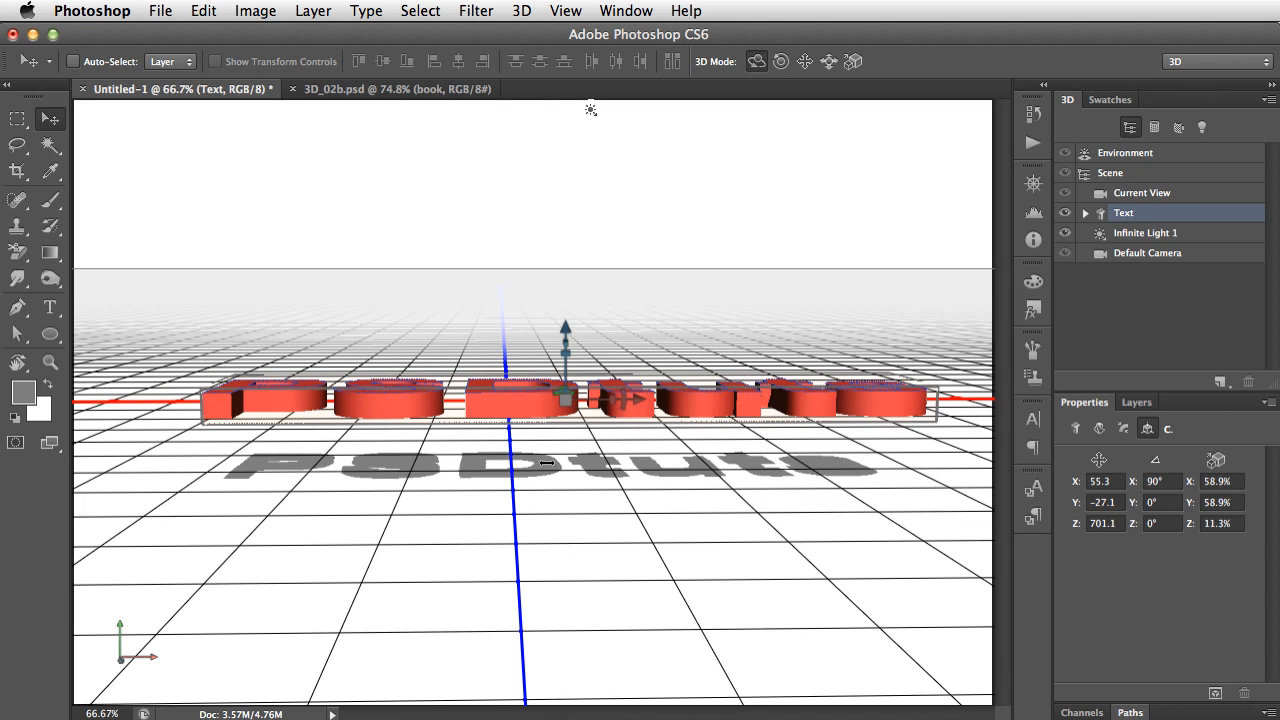
# Raise the flat 3D text above the grid and snap it to the ground plane
pyautogui.moveTo(566, 332); pyautogui.dragTo(557, 300)
pyautogui.click(522, 11)
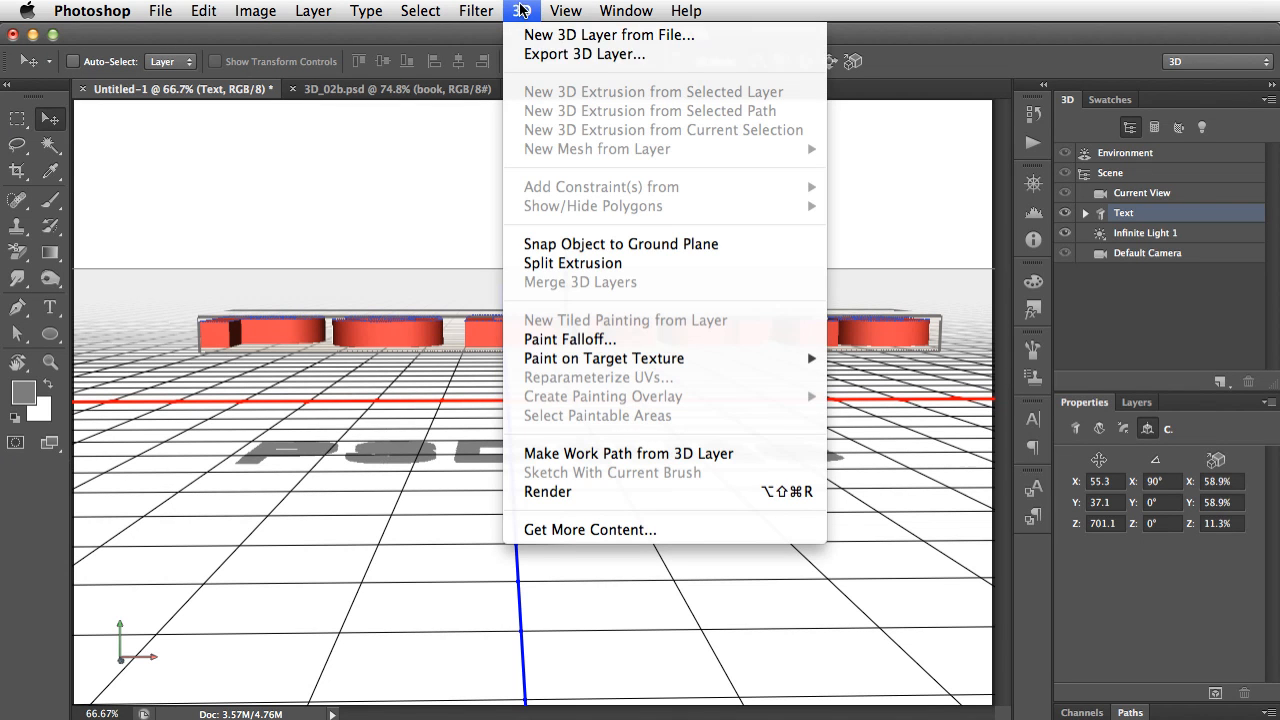
pyautogui.click(653, 244)
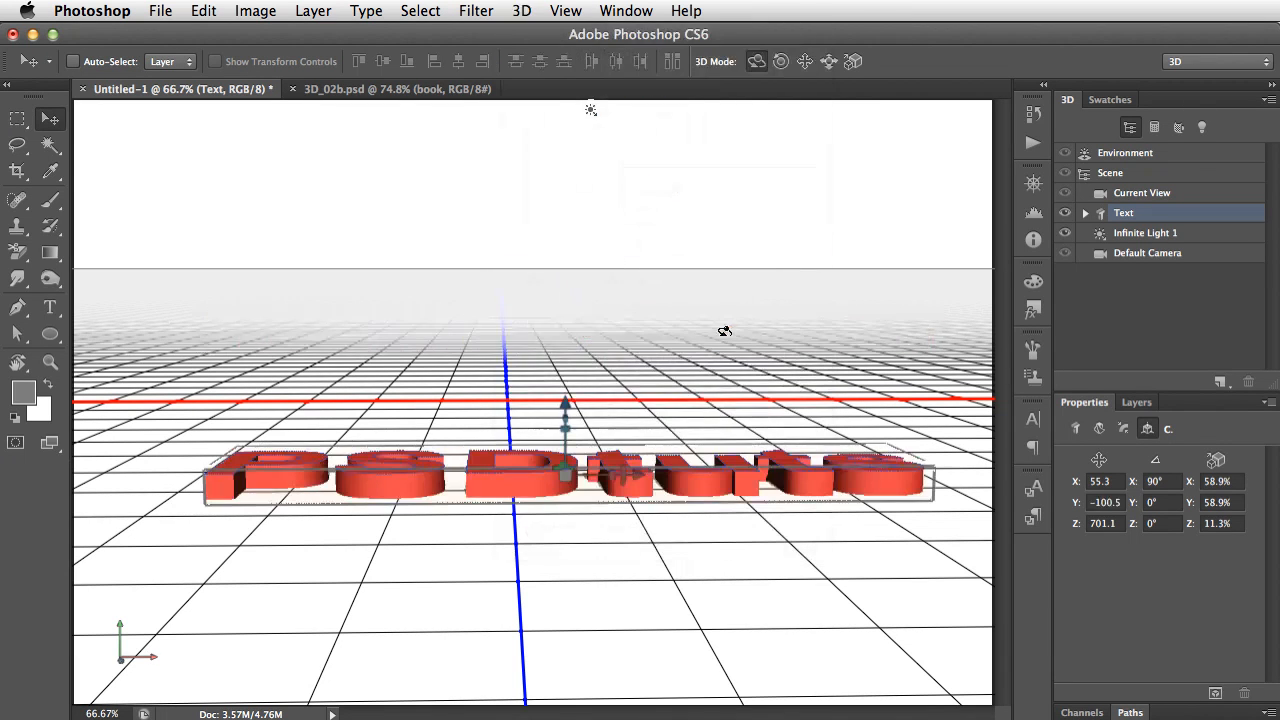
# Slide the flat 3D text back across the ground plane until it sits near the red axis line
pyautogui.click(527, 587)
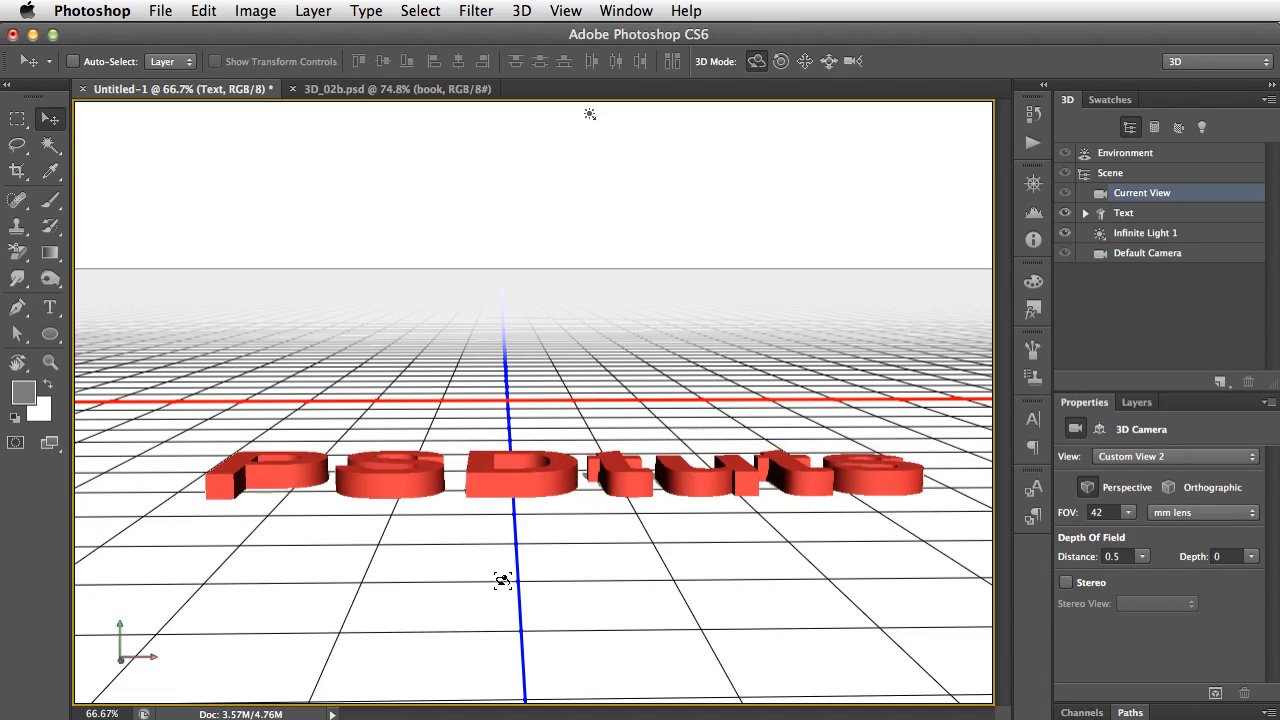
pyautogui.moveTo(484, 568); pyautogui.dragTo(459, 596)
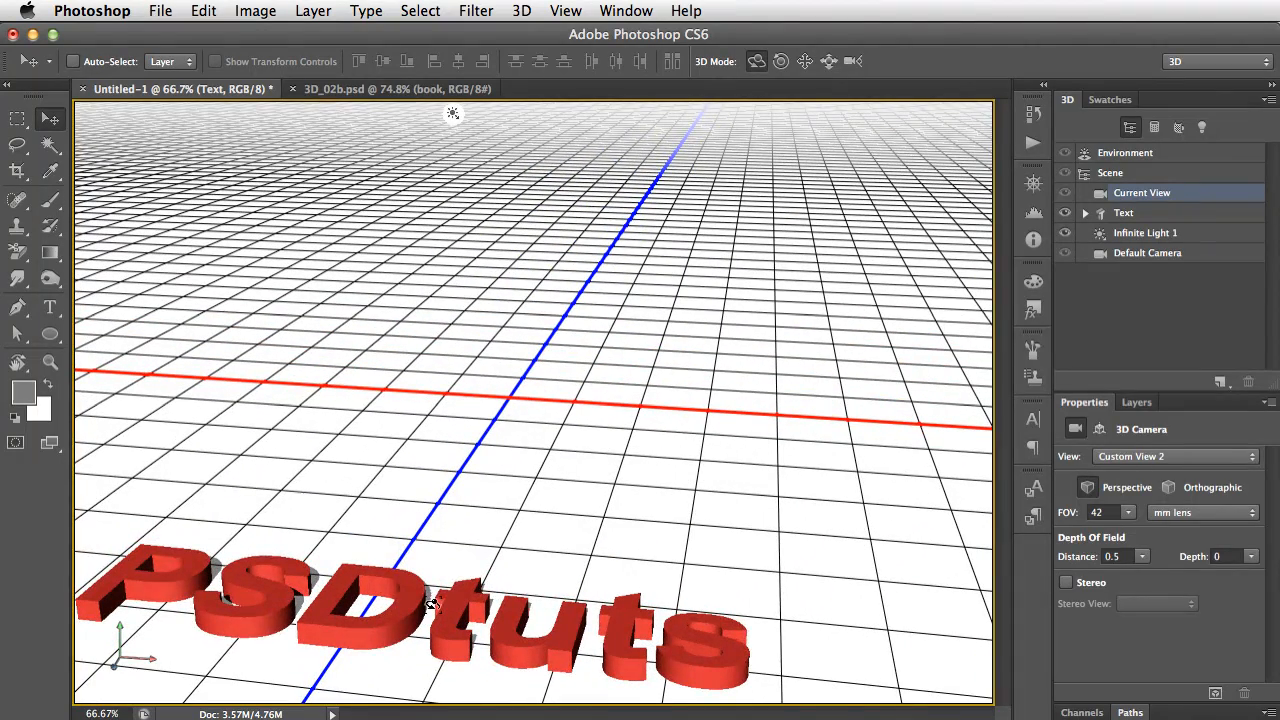
pyautogui.click(453, 606)
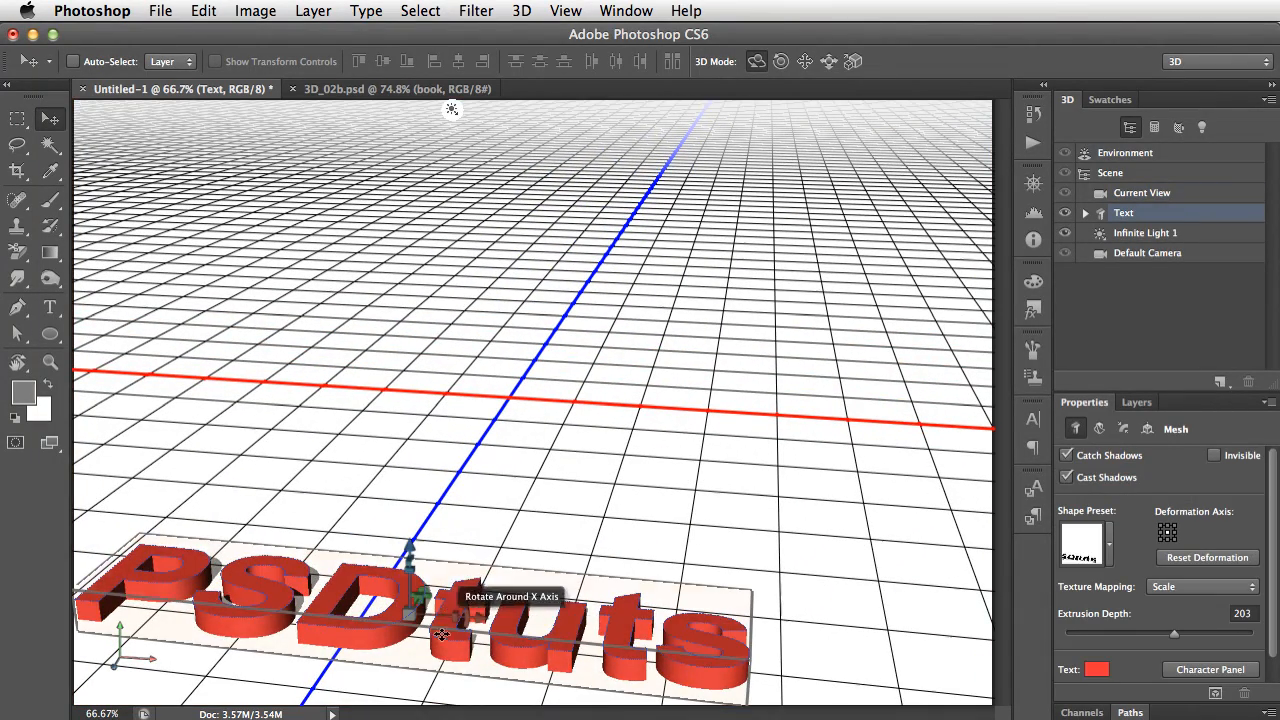
pyautogui.moveTo(428, 636); pyautogui.dragTo(812, 276)
pyautogui.click(560, 623)
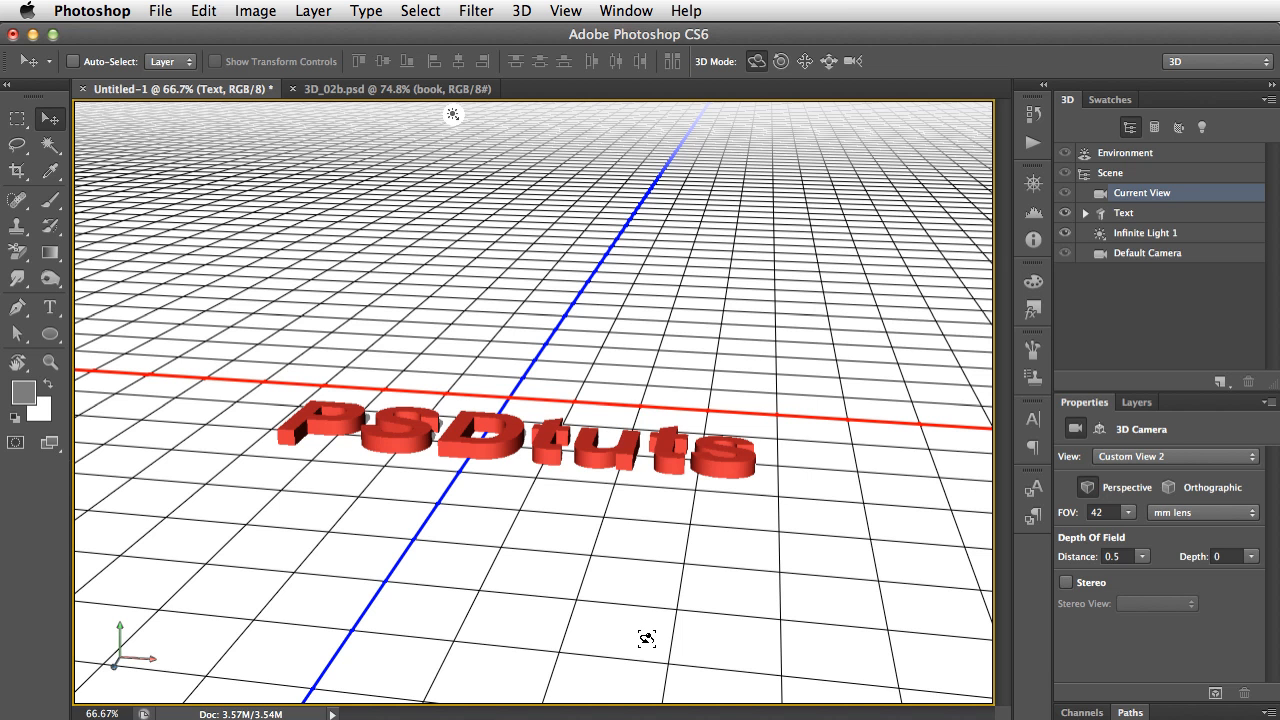
# Hide the Text layer and add a new blank layer above it with the default settings
pyautogui.click(1138, 410)
pyautogui.click(1068, 512)
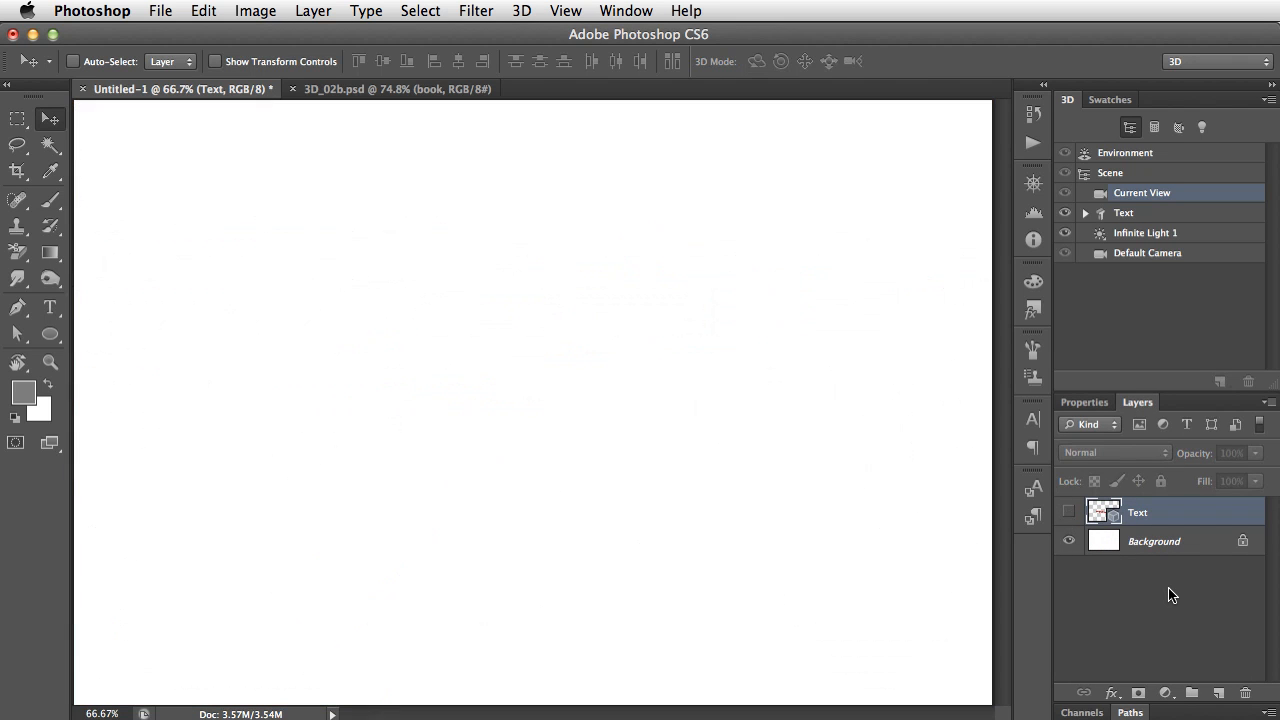
pyautogui.press('super+shift+n')
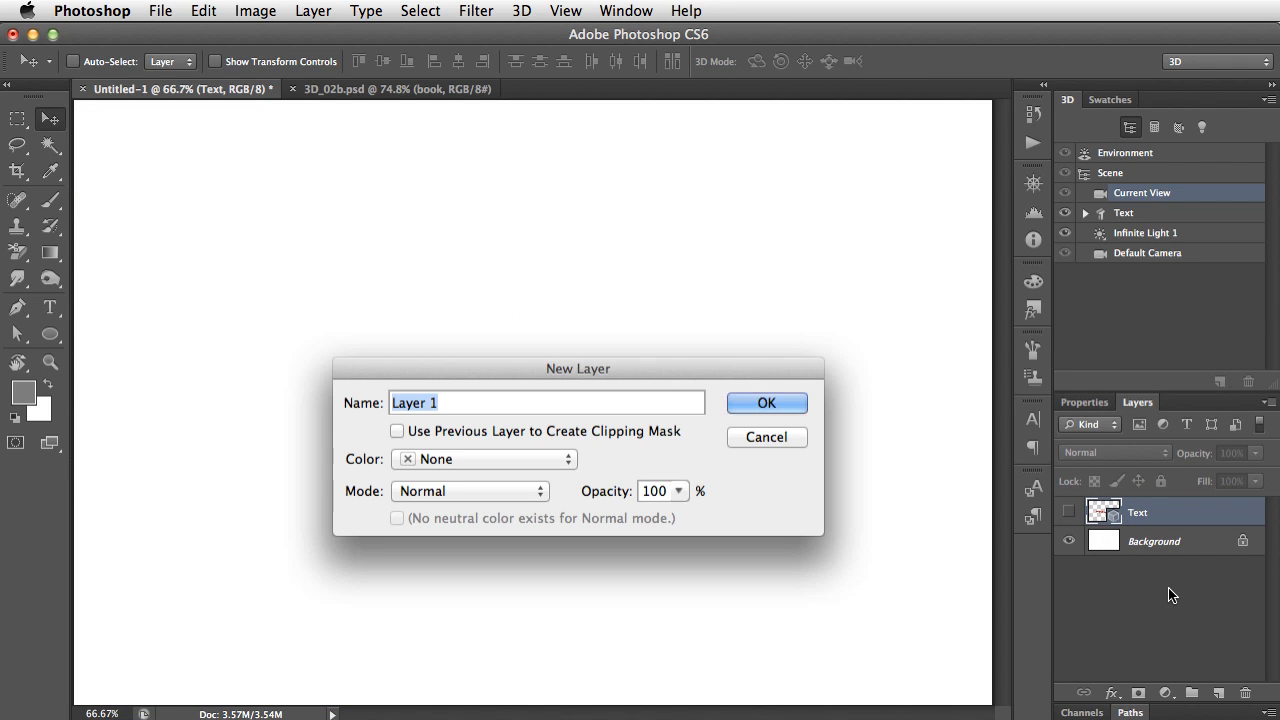
pyautogui.press('Return')
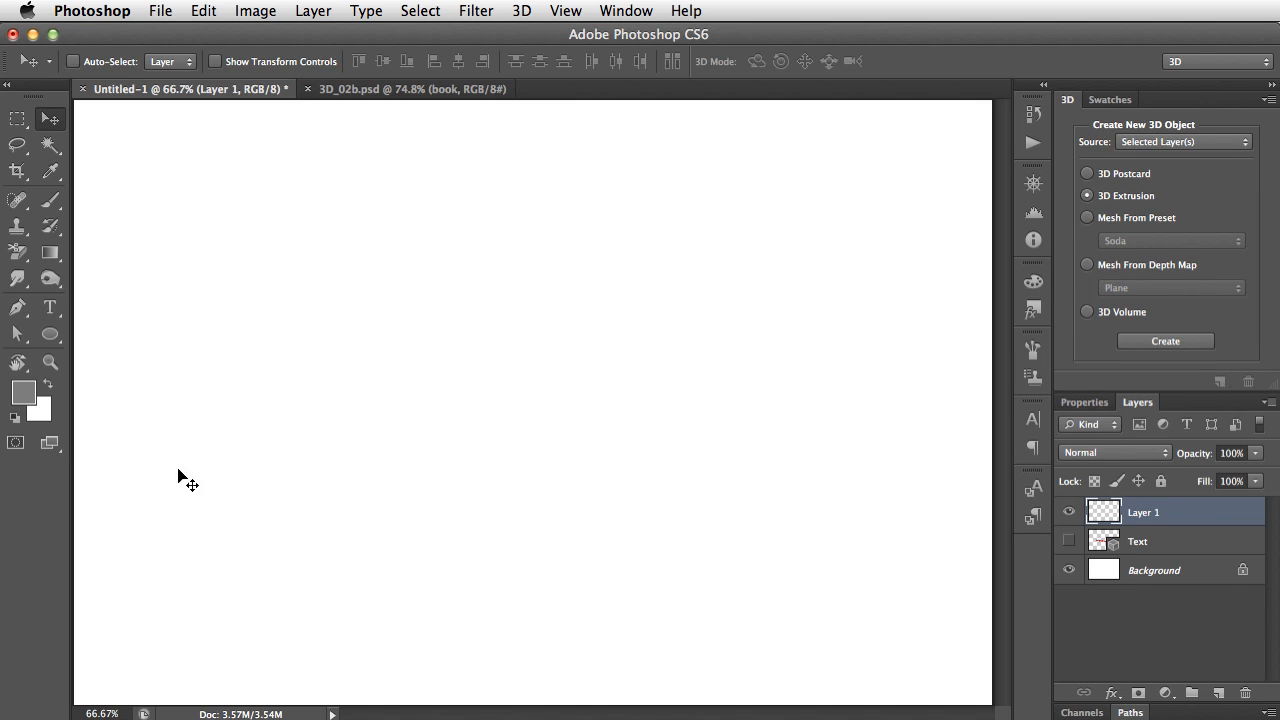
# Paint a wavy grey line with a 15 px brush and a large filled circle over its end with a 150 px brush
pyautogui.press('b')
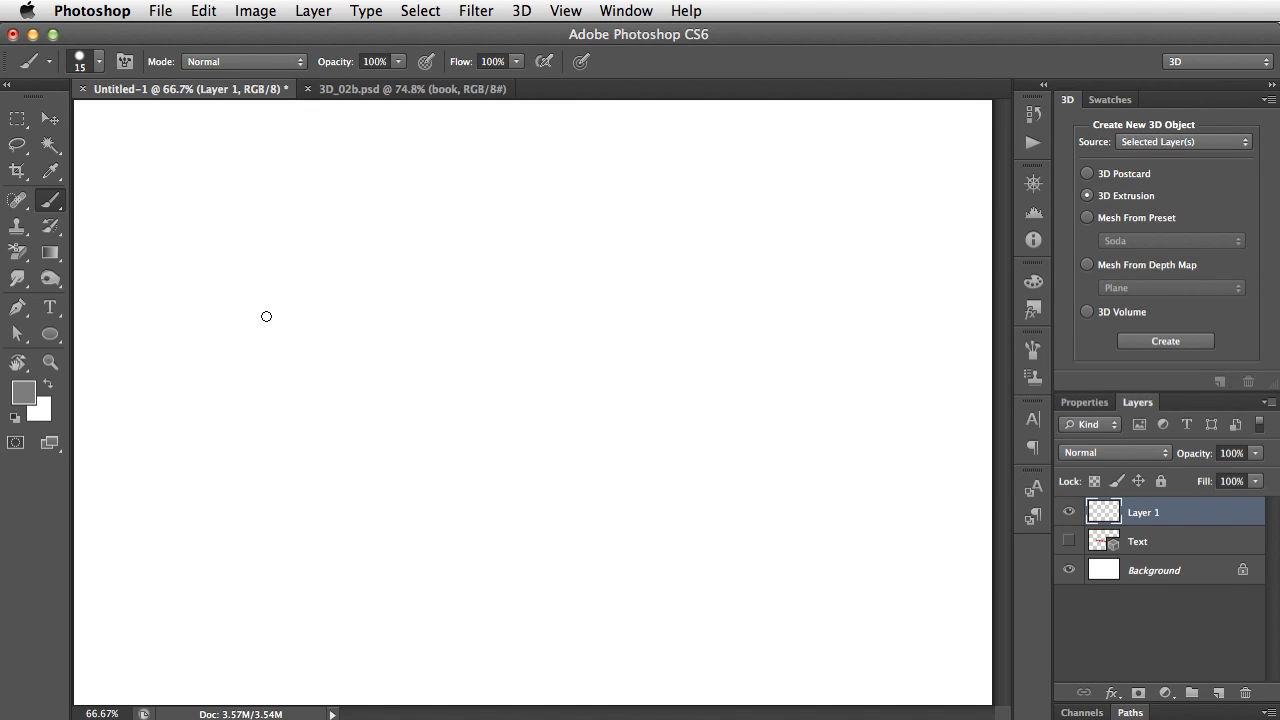
pyautogui.moveTo(347, 260)
pyautogui.mouseDown()
pyautogui.moveTo(275, 333)
pyautogui.moveTo(332, 393)
pyautogui.moveTo(423, 299)
pyautogui.moveTo(484, 328)
pyautogui.moveTo(521, 421)
pyautogui.moveTo(600, 417)
pyautogui.moveTo(620, 302)
pyautogui.mouseUp()
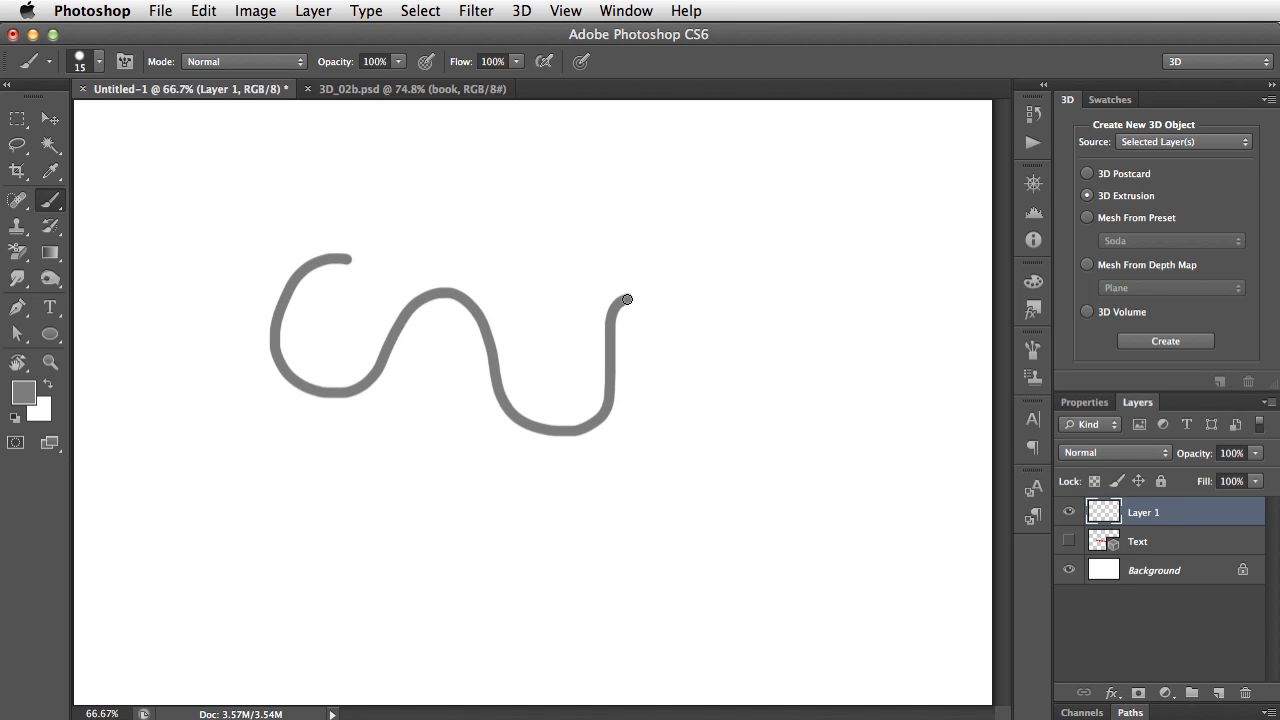
pyautogui.press(']')
pyautogui.press(']')
pyautogui.press(']')
pyautogui.press(']')
pyautogui.press(']')
pyautogui.press(']')
pyautogui.press(']')
pyautogui.press(']')
pyautogui.press(']')
pyautogui.moveTo(646, 271)
pyautogui.mouseDown()
pyautogui.moveTo(671, 289)
pyautogui.moveTo(636, 276)
pyautogui.mouseUp()
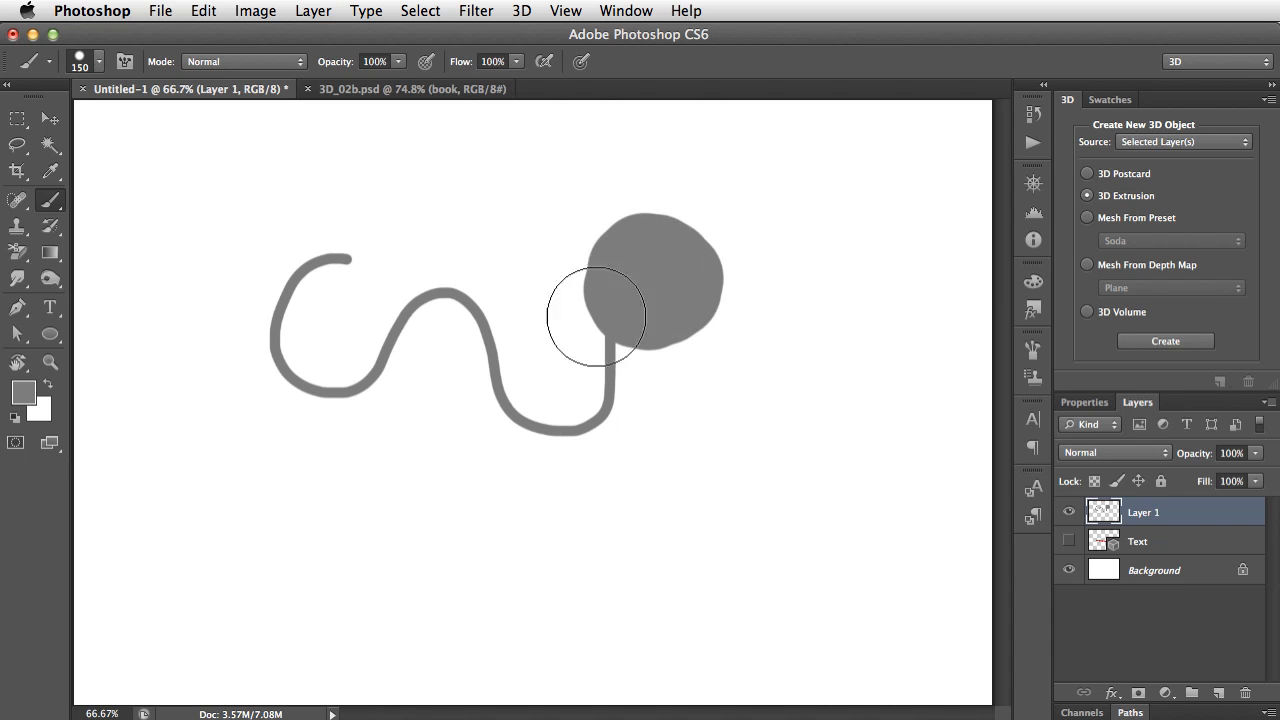
# Reduce the brush to 40 px and dab five round dots along the wavy line
pyautogui.press('[')
pyautogui.press('[')
pyautogui.press('[')
pyautogui.press('[')
pyautogui.press('[')
pyautogui.press('[')
pyautogui.press('[')
pyautogui.press('[')
pyautogui.press('[')
pyautogui.click(375, 366)
pyautogui.click(418, 299)
pyautogui.click(484, 326)
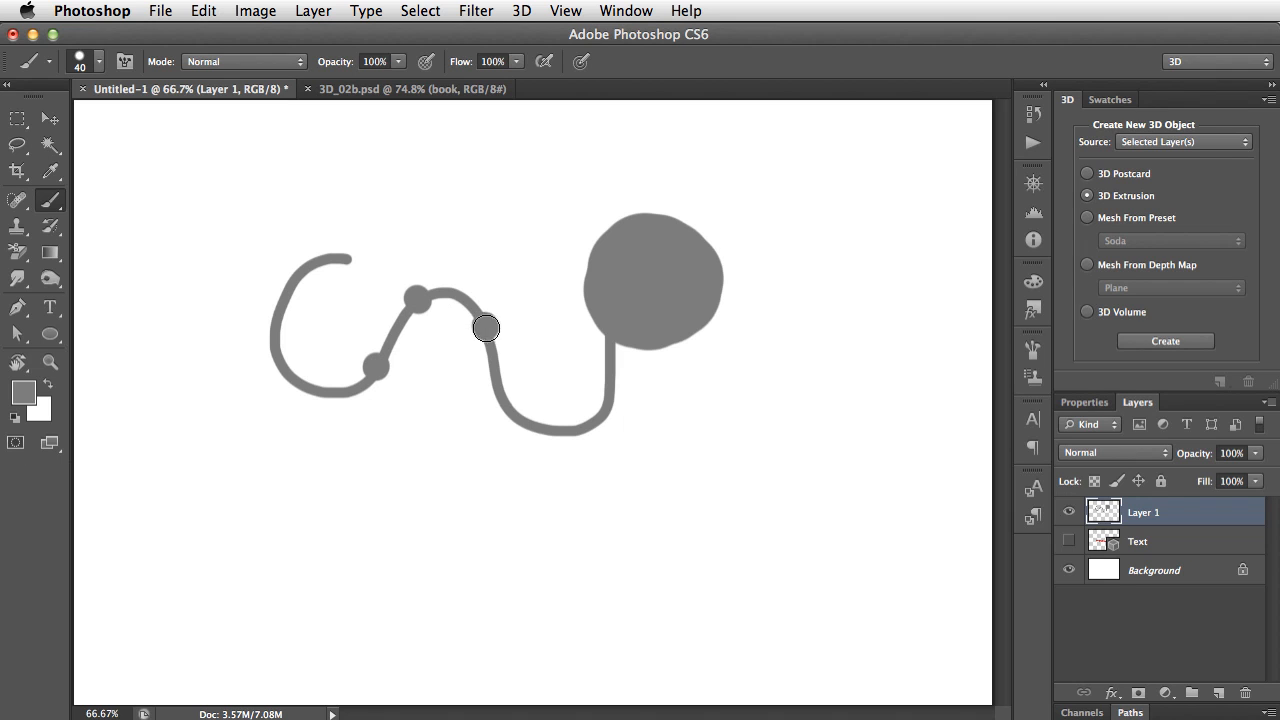
pyautogui.click(533, 424)
pyautogui.click(604, 412)
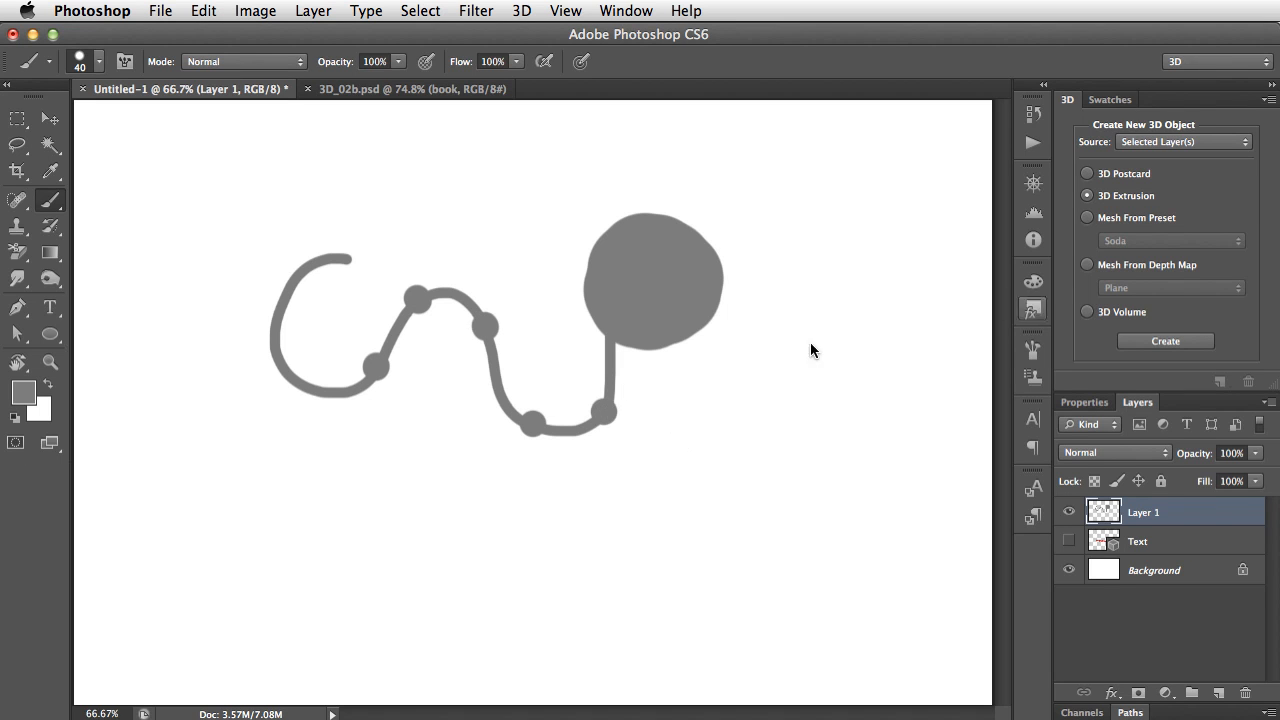
# Create a 3D extrusion from the painted Layer 1 and hide the layer
pyautogui.click(50, 118)
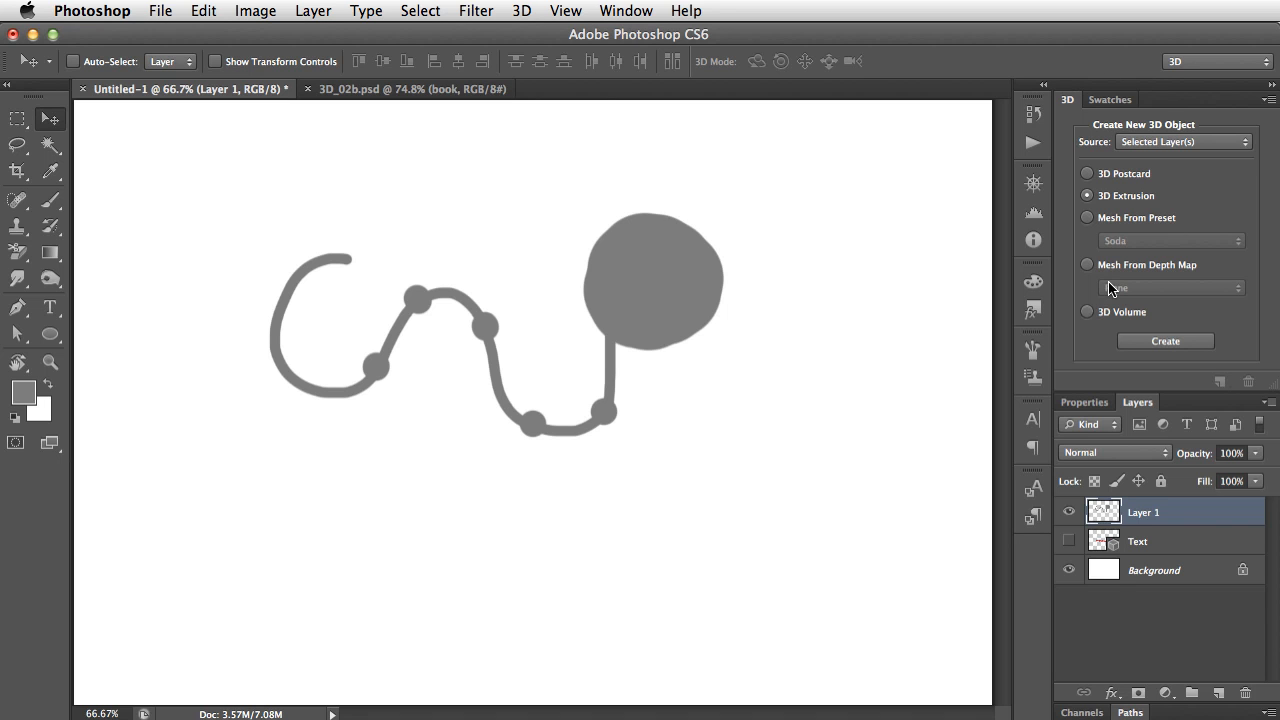
pyautogui.click(1165, 342)
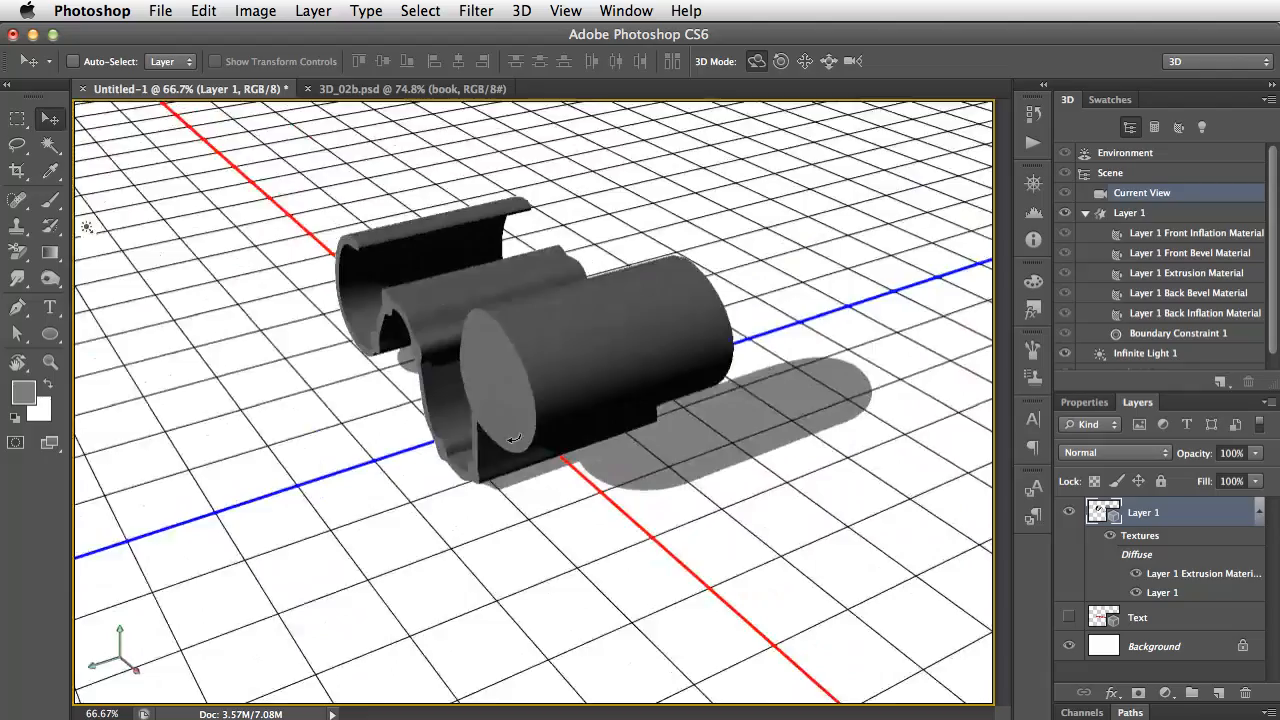
pyautogui.moveTo(513, 438); pyautogui.dragTo(698, 400)
pyautogui.click(1068, 512)
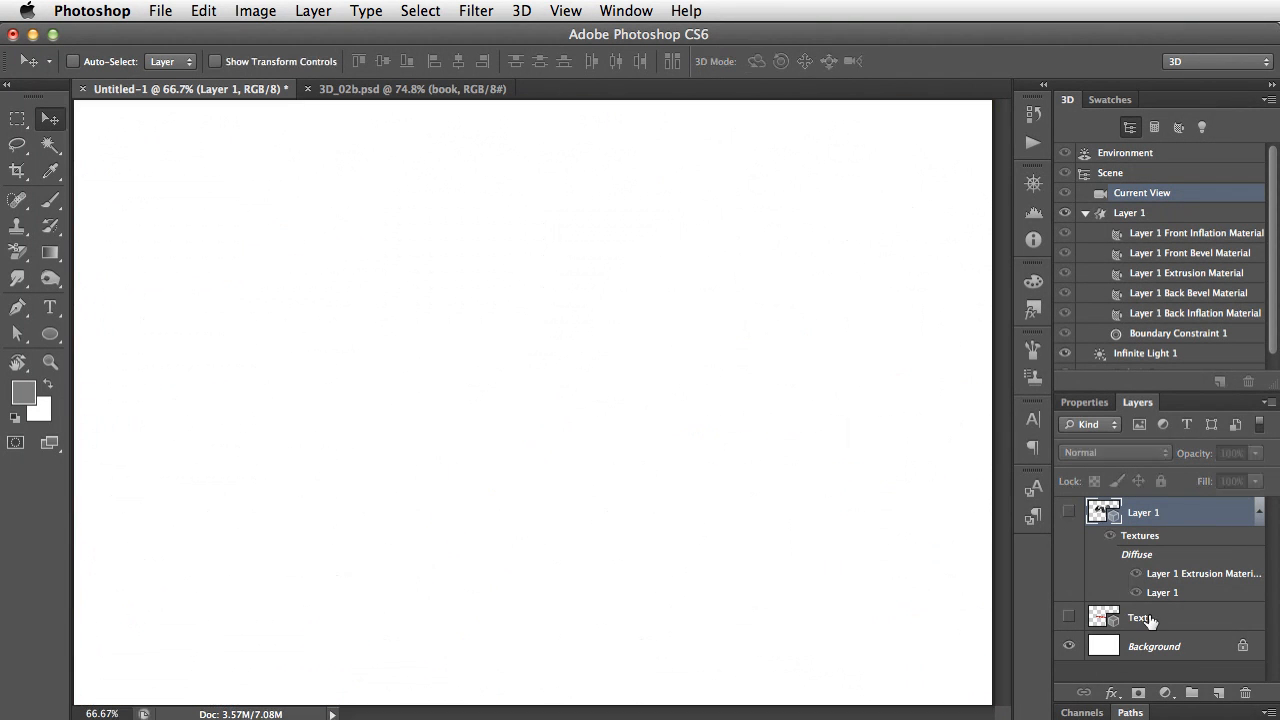
# Add a new blank layer and draw a large closed, wavy outer path with the Pen tool across the canvas
pyautogui.click(1219, 694)
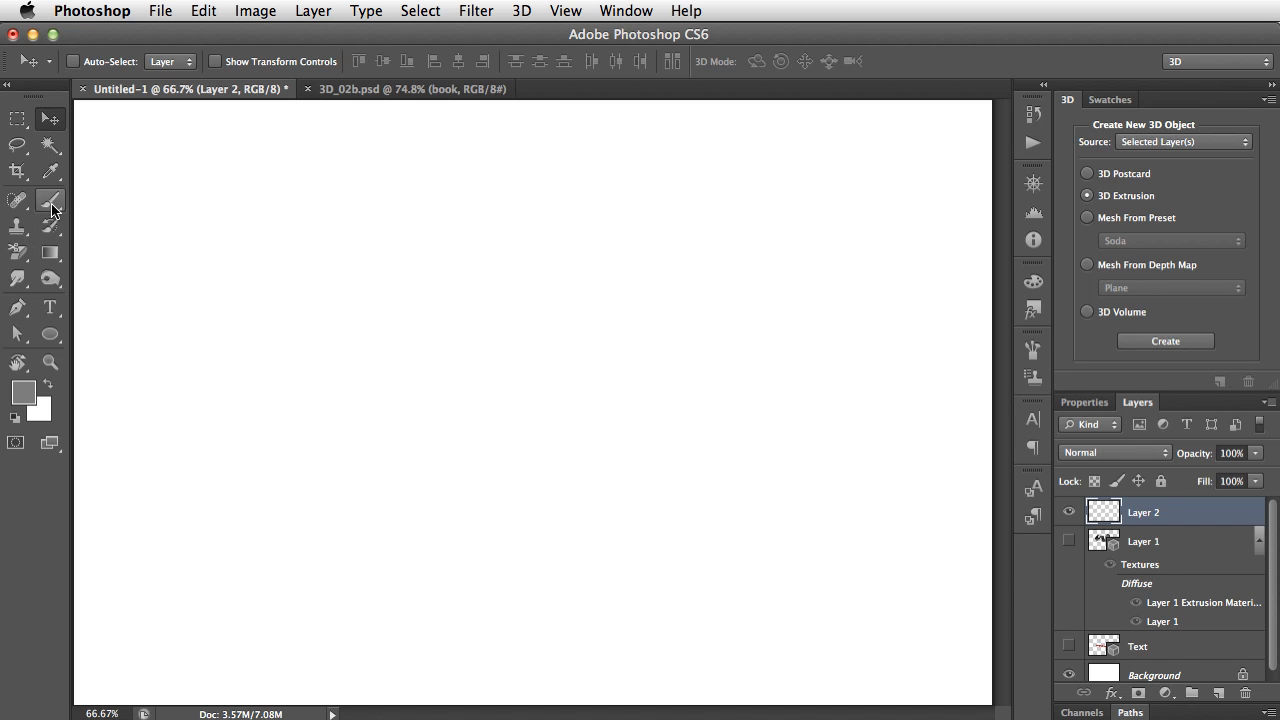
pyautogui.click(18, 307)
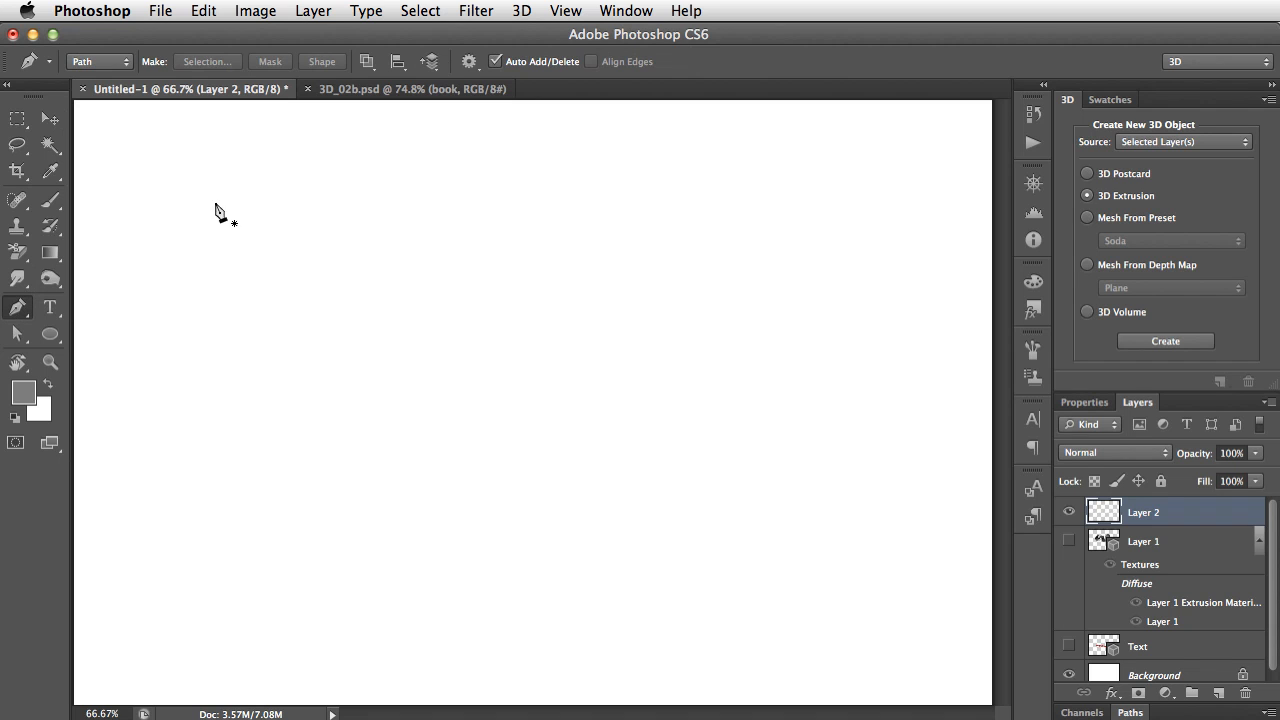
pyautogui.moveTo(226, 327); pyautogui.dragTo(206, 236)
pyautogui.moveTo(464, 195); pyautogui.dragTo(547, 298)
pyautogui.moveTo(841, 197); pyautogui.dragTo(948, 148)
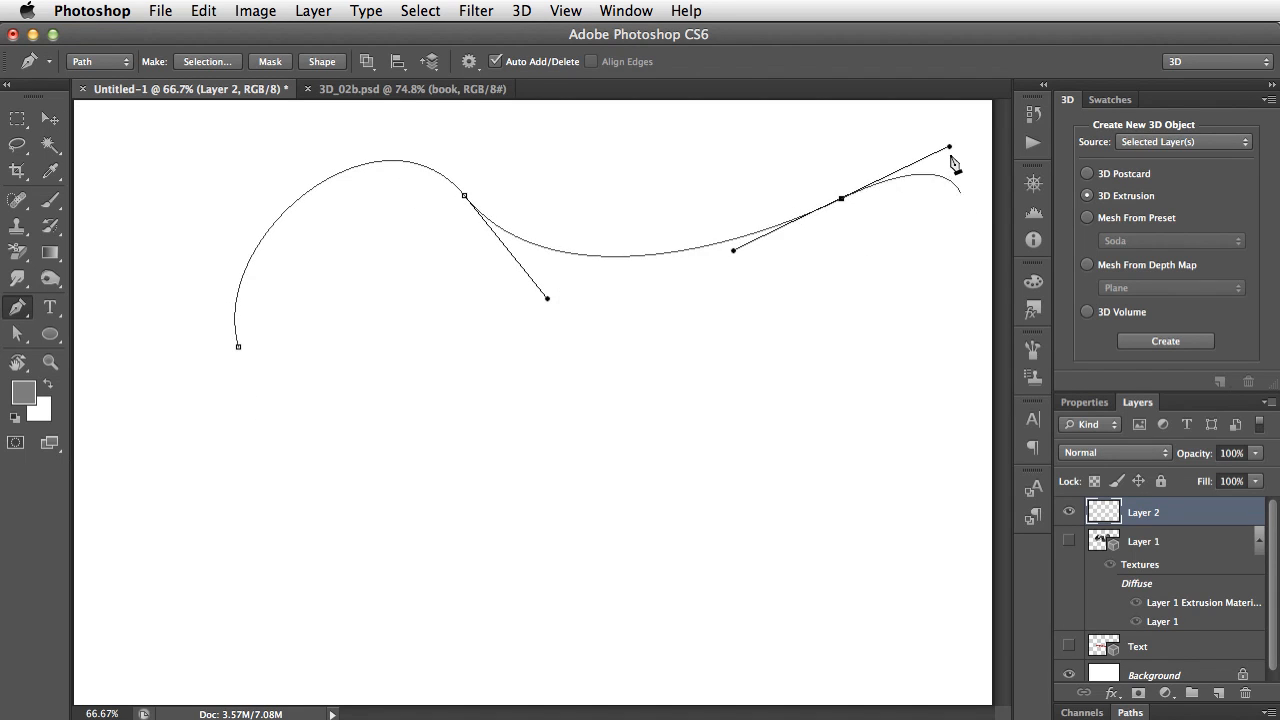
pyautogui.moveTo(831, 582); pyautogui.dragTo(670, 528)
pyautogui.moveTo(428, 496); pyautogui.dragTo(308, 601)
pyautogui.moveTo(238, 346); pyautogui.dragTo(233, 303)
# Draw a smaller closed, curved path inside the outer outline with the Pen tool
pyautogui.moveTo(709, 339); pyautogui.dragTo(747, 249)
pyautogui.moveTo(908, 397); pyautogui.dragTo(898, 514)
pyautogui.moveTo(718, 421); pyautogui.dragTo(664, 407)
pyautogui.moveTo(472, 406); pyautogui.dragTo(386, 451)
pyautogui.moveTo(389, 268); pyautogui.dragTo(437, 240)
pyautogui.moveTo(515, 318); pyautogui.dragTo(572, 368)
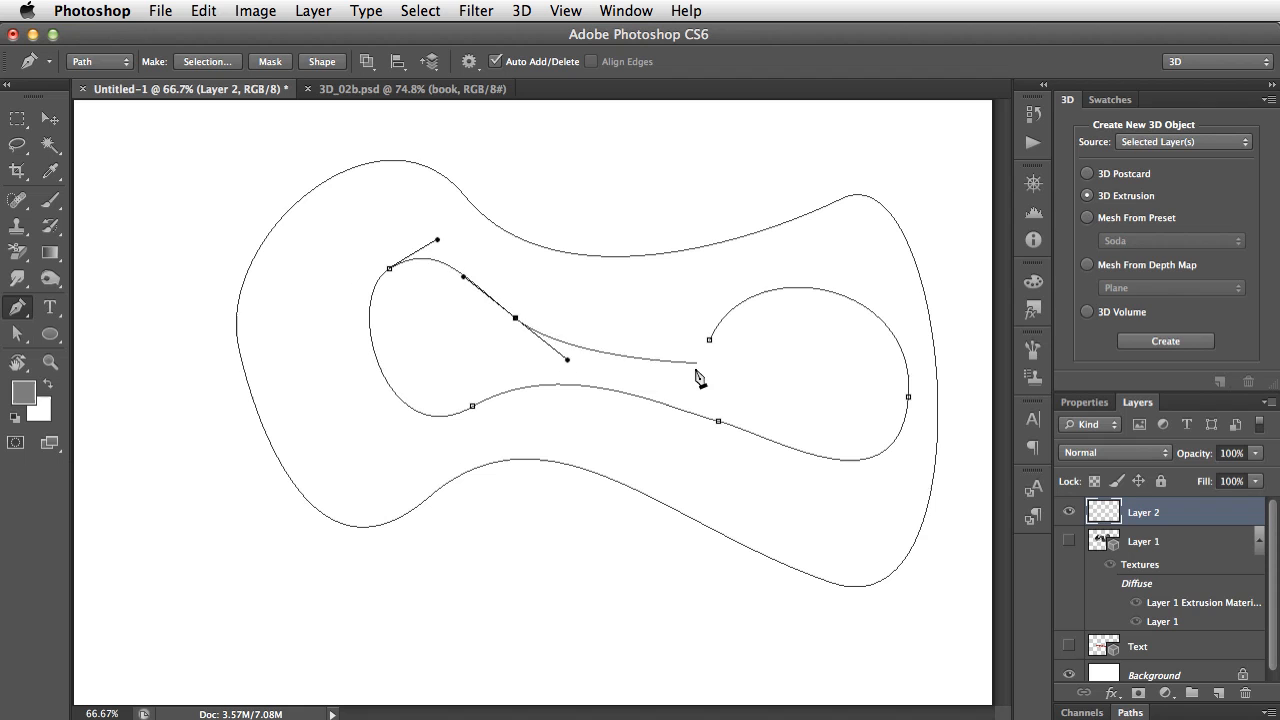
pyautogui.click(710, 340)
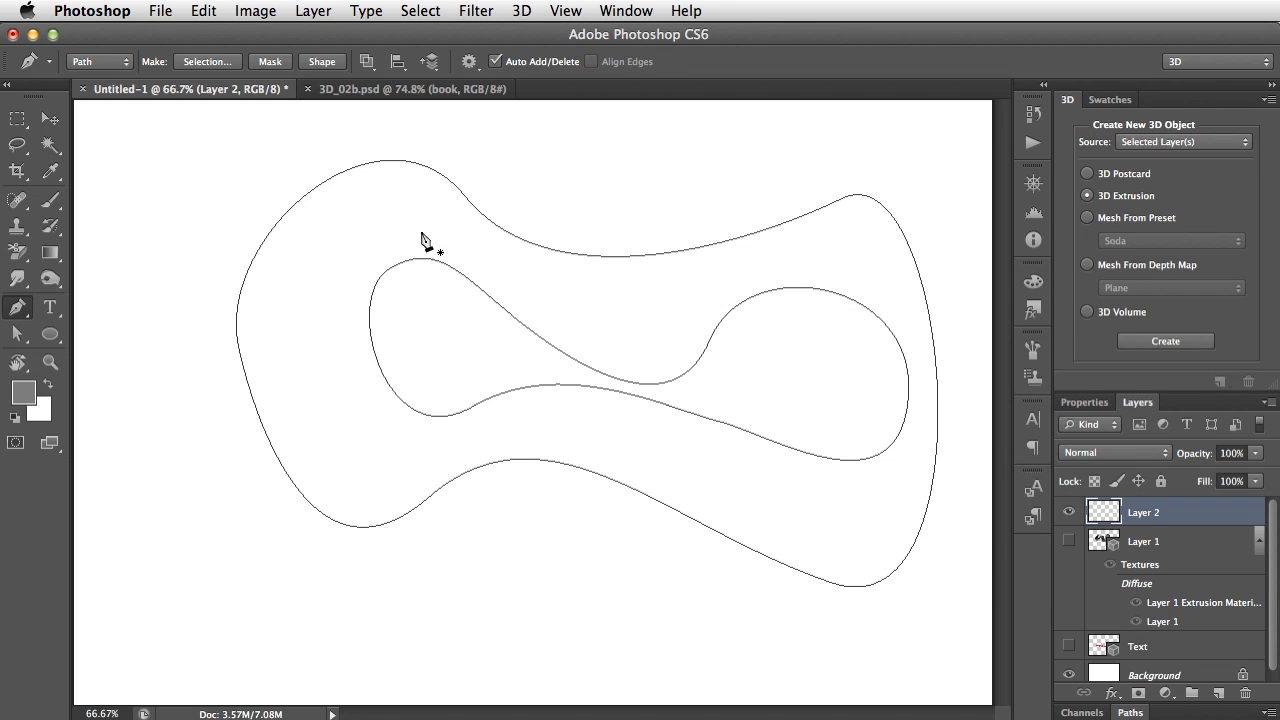
# Raise the inner path's anchor point at the start of its right-hand lobe and deselect the path
pyautogui.keyDown('ctrl'); pyautogui.click(709, 344); pyautogui.keyUp('ctrl')
pyautogui.moveTo(709, 344); pyautogui.dragTo(716, 294)
pyautogui.keyDown('ctrl'); pyautogui.click(688, 576); pyautogui.keyUp('ctrl')
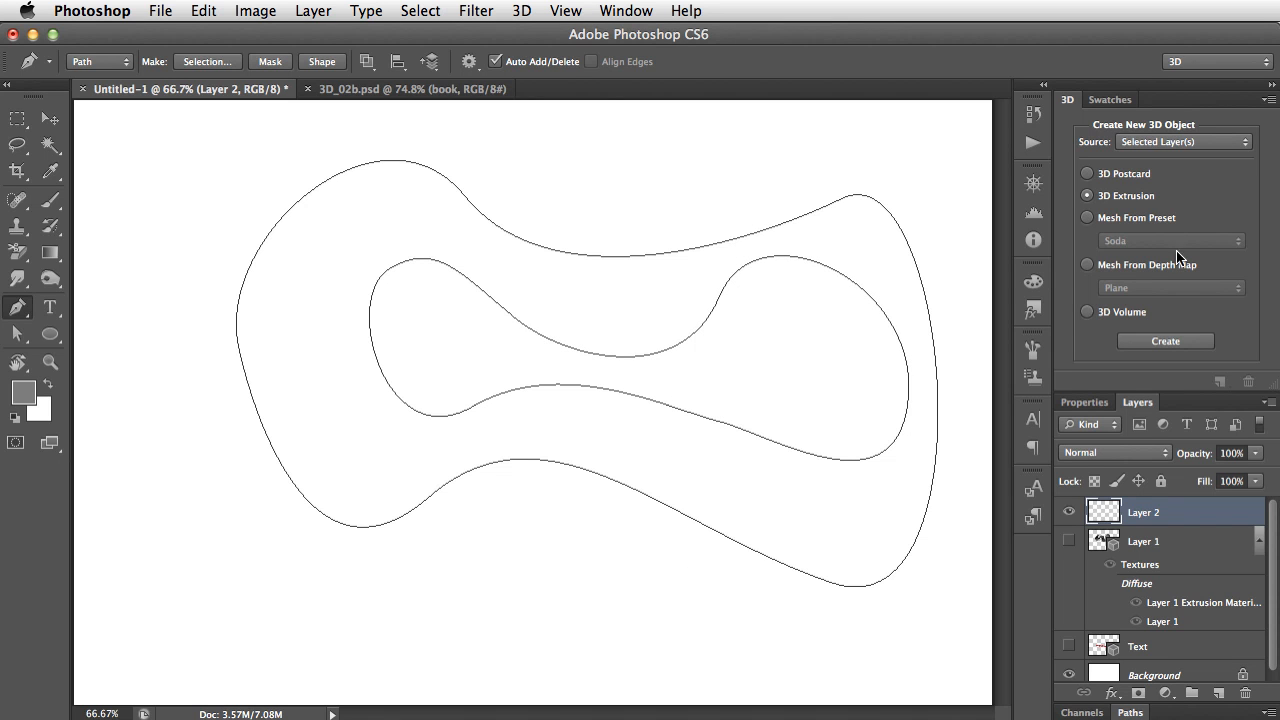
# Create a 3D extrusion on Layer 2 using the Work Path as the source
pyautogui.click(1138, 142)
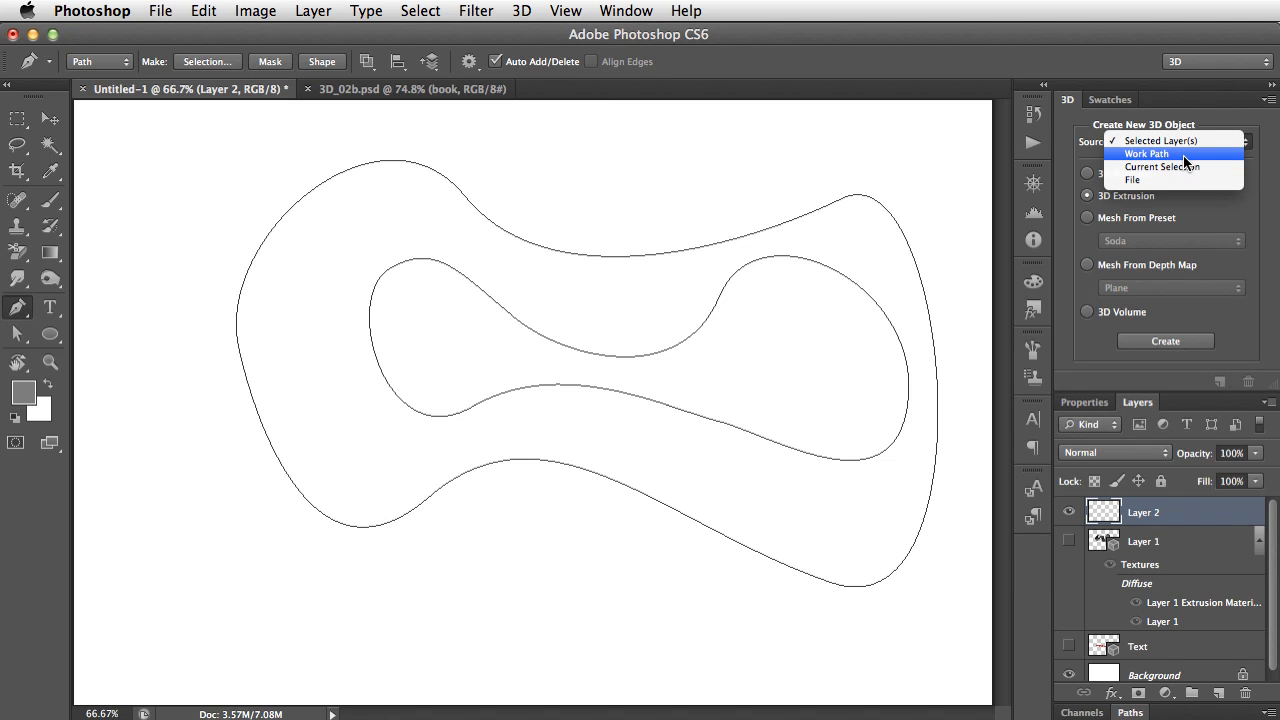
pyautogui.click(1150, 154)
pyautogui.click(1180, 341)
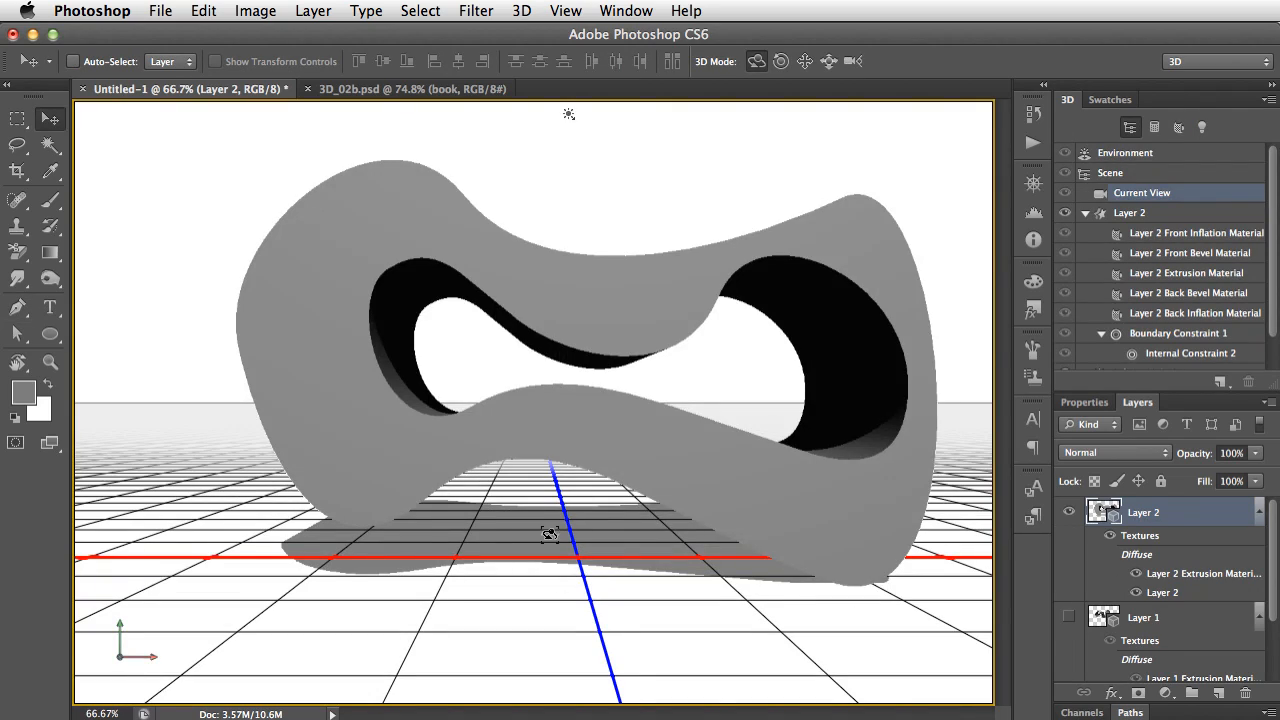
# Scale the Layer 2 extrusion down along its Z axis to make it much thinner
pyautogui.moveTo(537, 548); pyautogui.dragTo(509, 526)
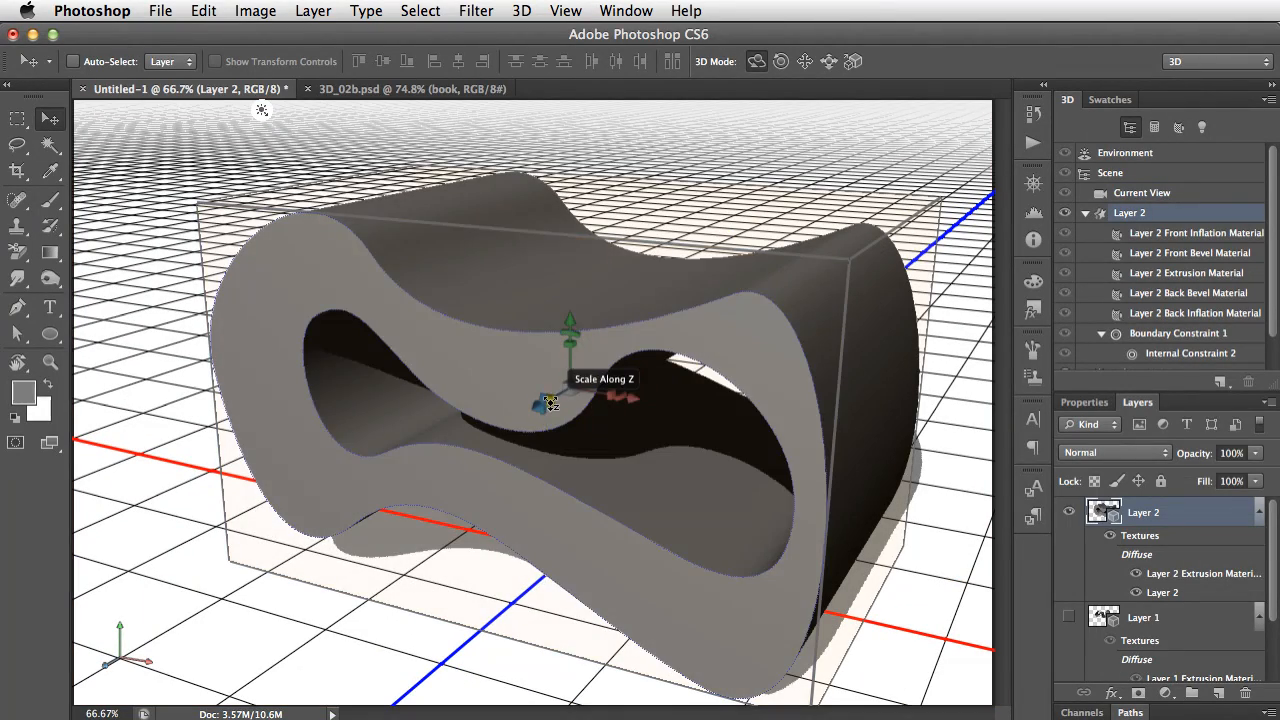
pyautogui.moveTo(548, 400); pyautogui.dragTo(798, 270)
pyautogui.moveTo(511, 655); pyautogui.dragTo(572, 591)
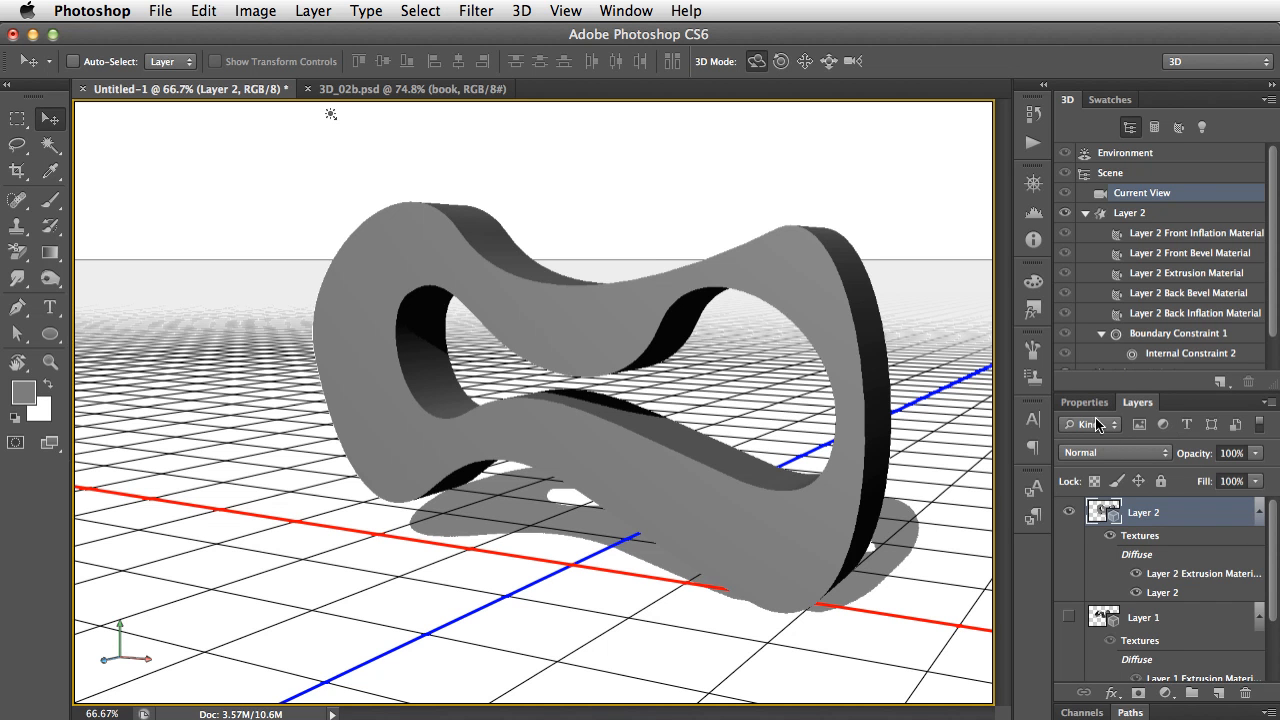
# Open the source of the Layer 2 extrusion for editing, reduce its window to 25% and place it clear of the object
pyautogui.click(1128, 214)
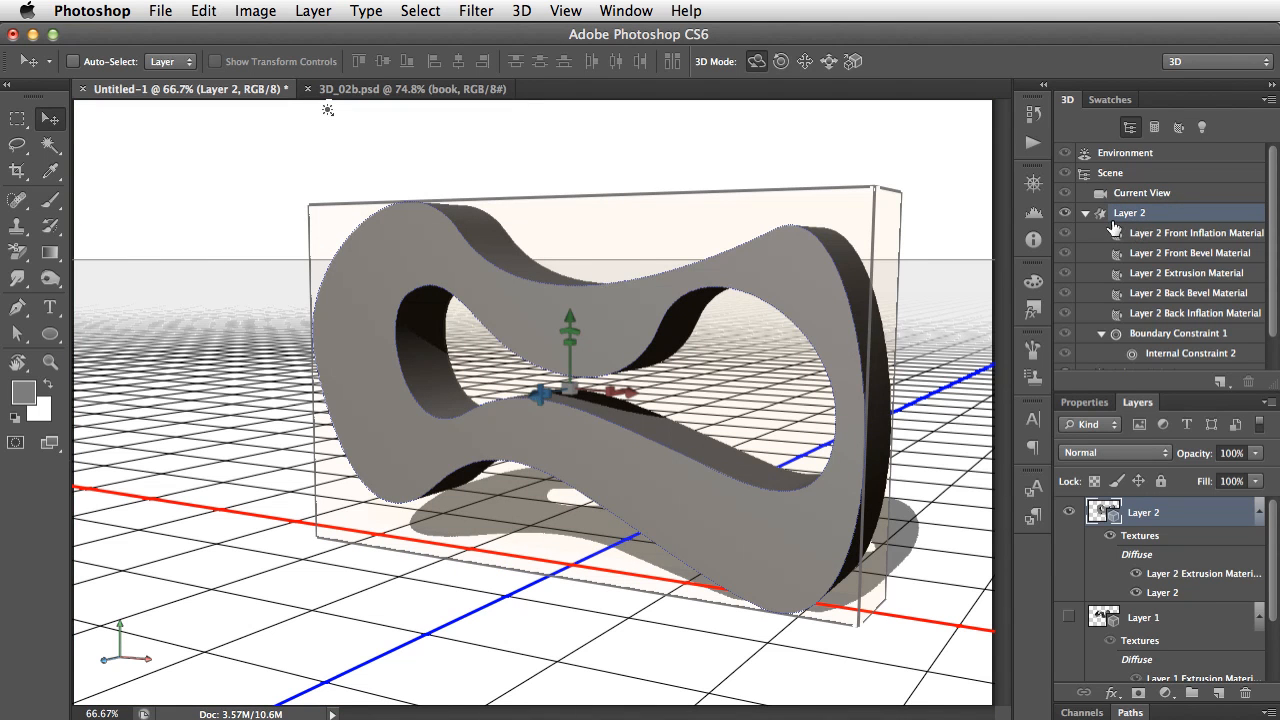
pyautogui.click(1084, 402)
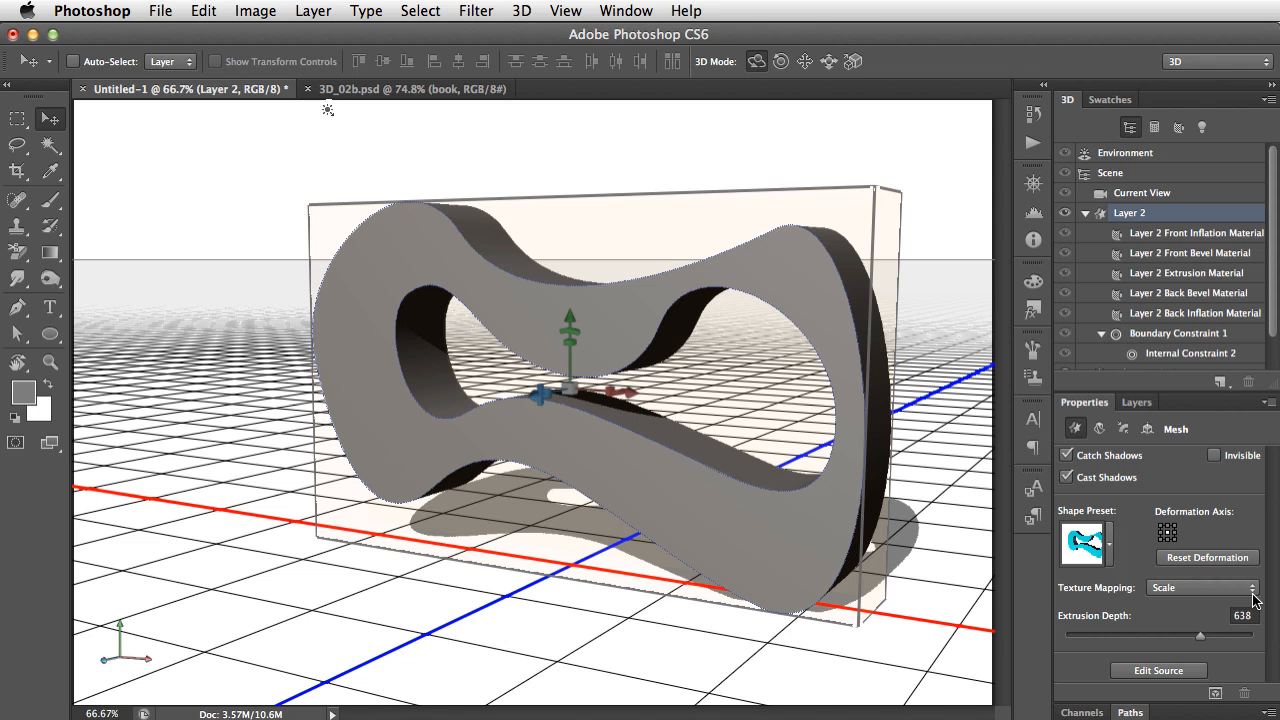
pyautogui.click(1168, 672)
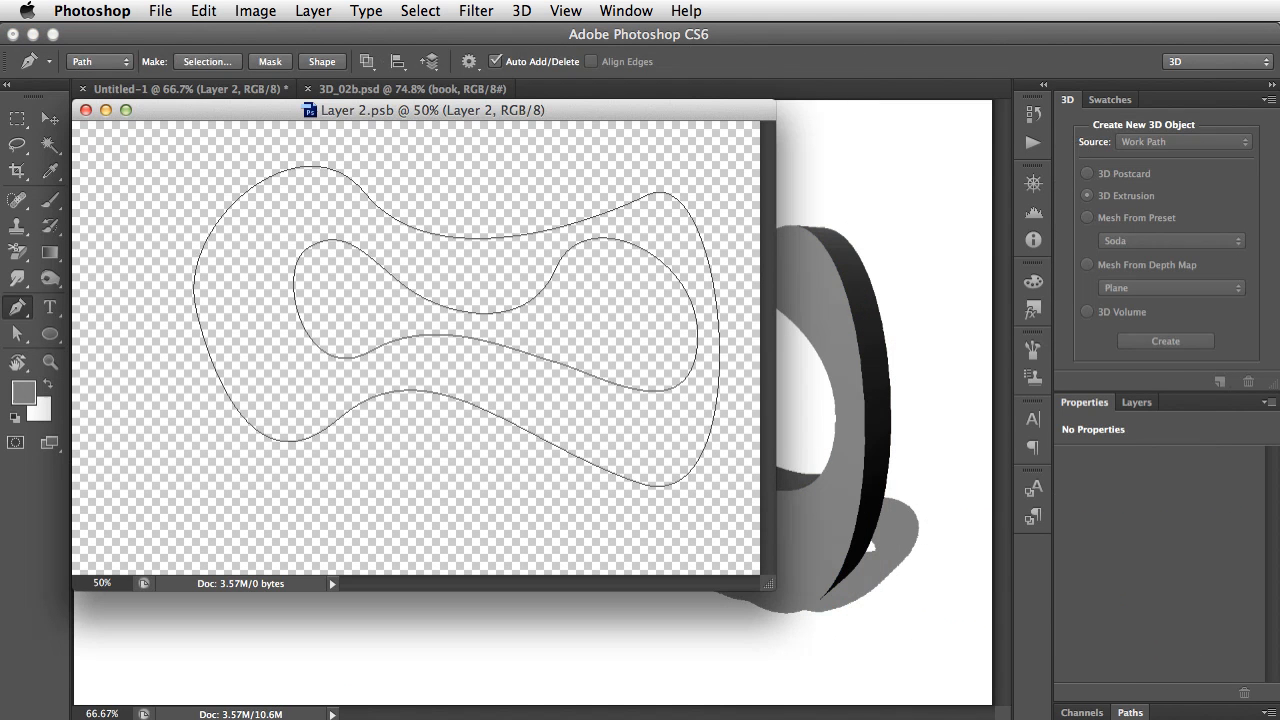
pyautogui.moveTo(519, 115); pyautogui.dragTo(1022, 216)
pyautogui.press('super+minus')
pyautogui.press('super+minus')
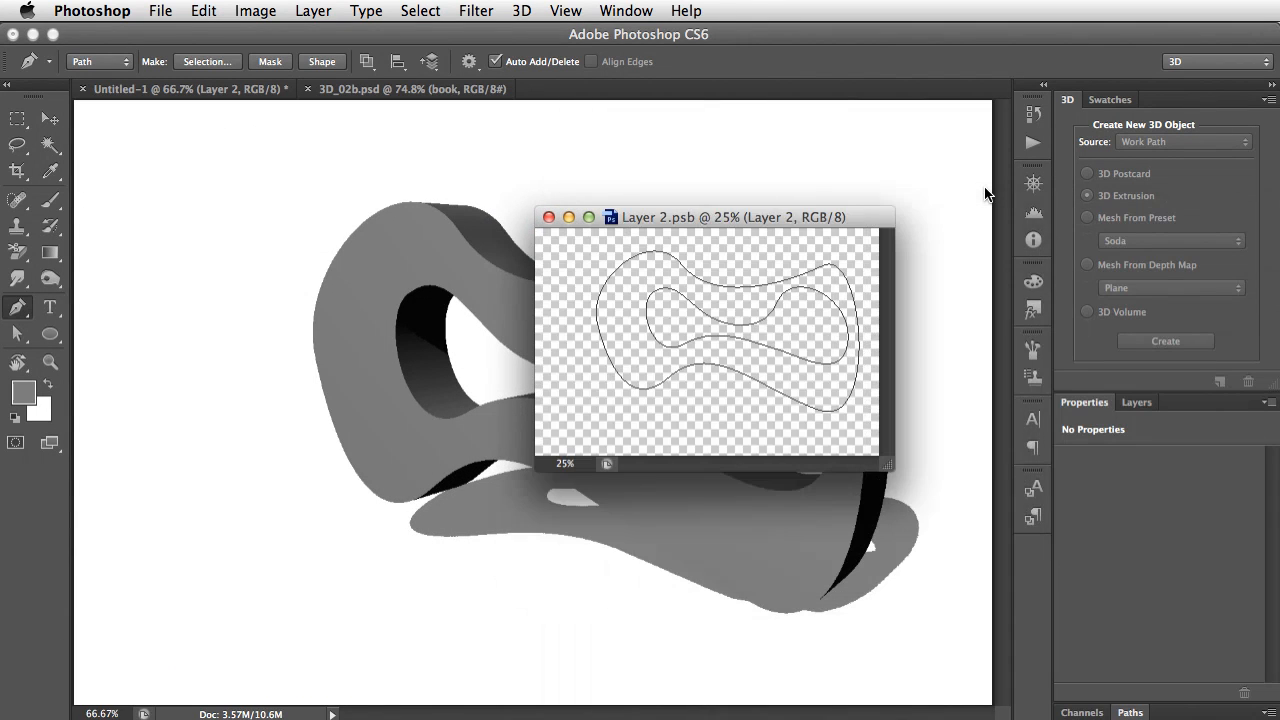
pyautogui.moveTo(754, 220); pyautogui.dragTo(952, 128)
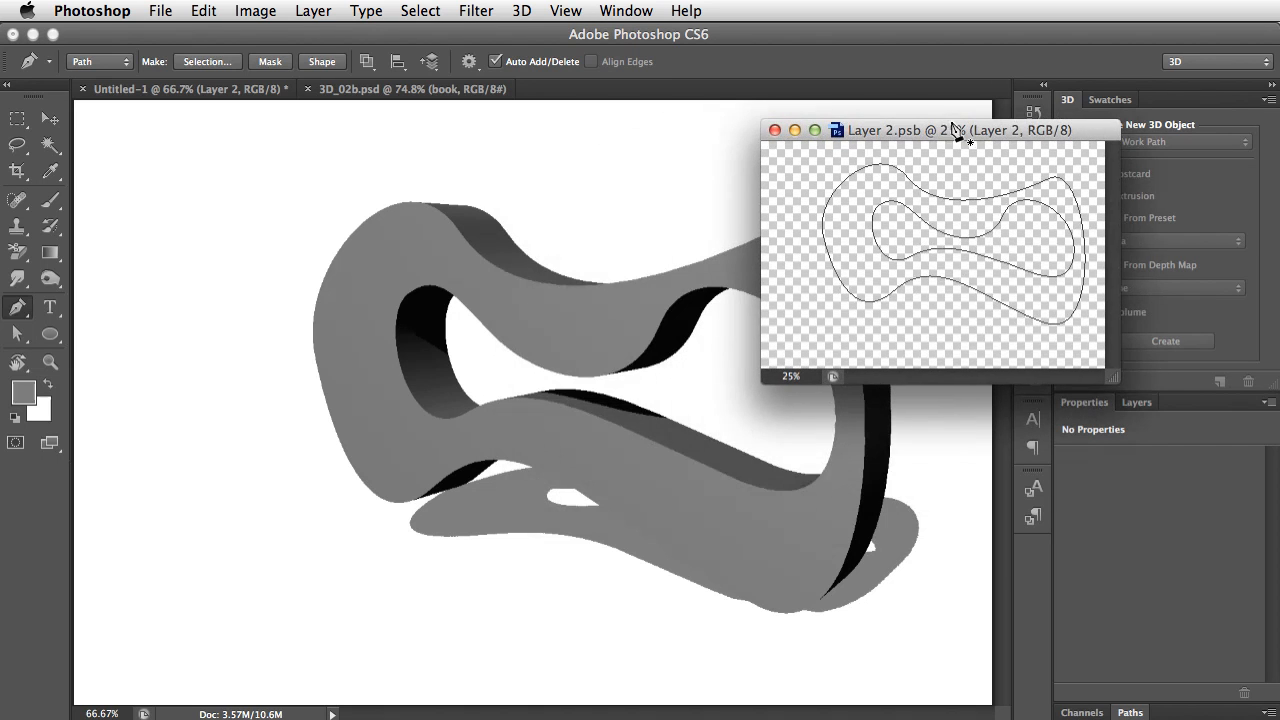
# Pull the lower-left anchor points of the outer and inner paths downward in Layer 2.psb
pyautogui.press('a')
pyautogui.click(950, 284)
pyautogui.moveTo(895, 296); pyautogui.dragTo(875, 335)
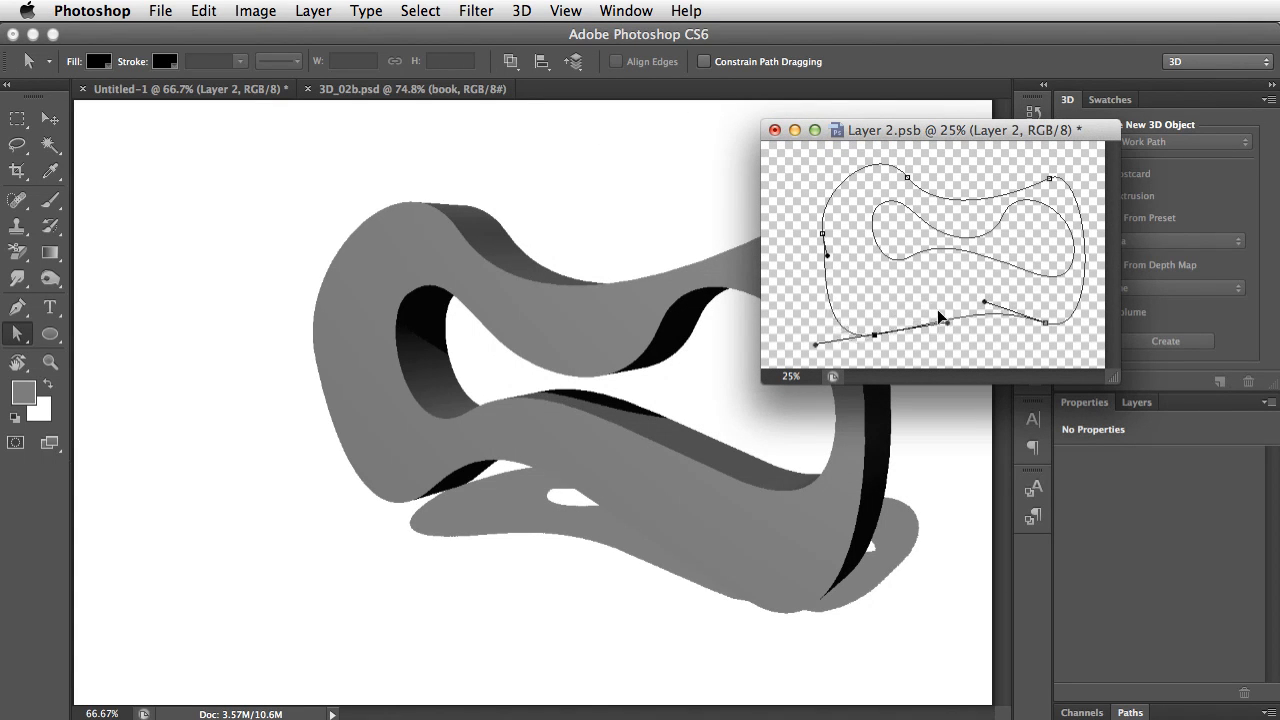
pyautogui.click(906, 262)
pyautogui.moveTo(906, 262); pyautogui.dragTo(908, 312)
# Save the edited Layer 2.psb source and close it
pyautogui.click(161, 10)
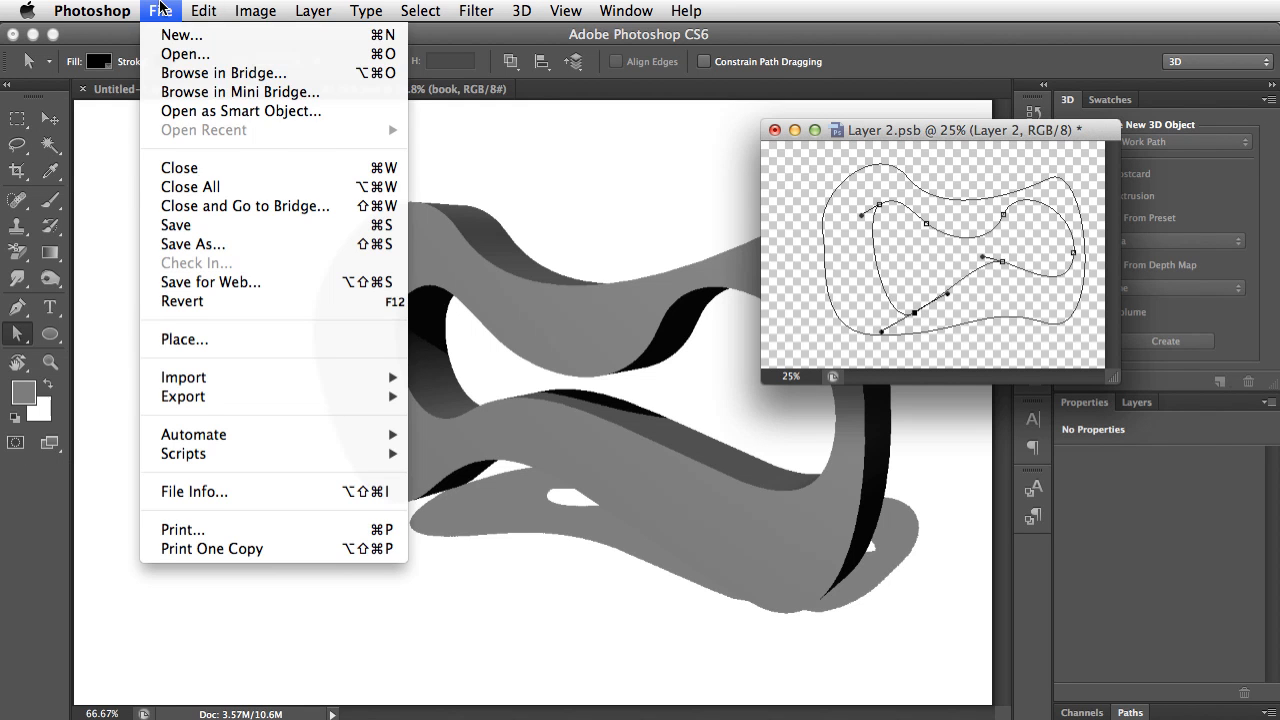
pyautogui.click(222, 225)
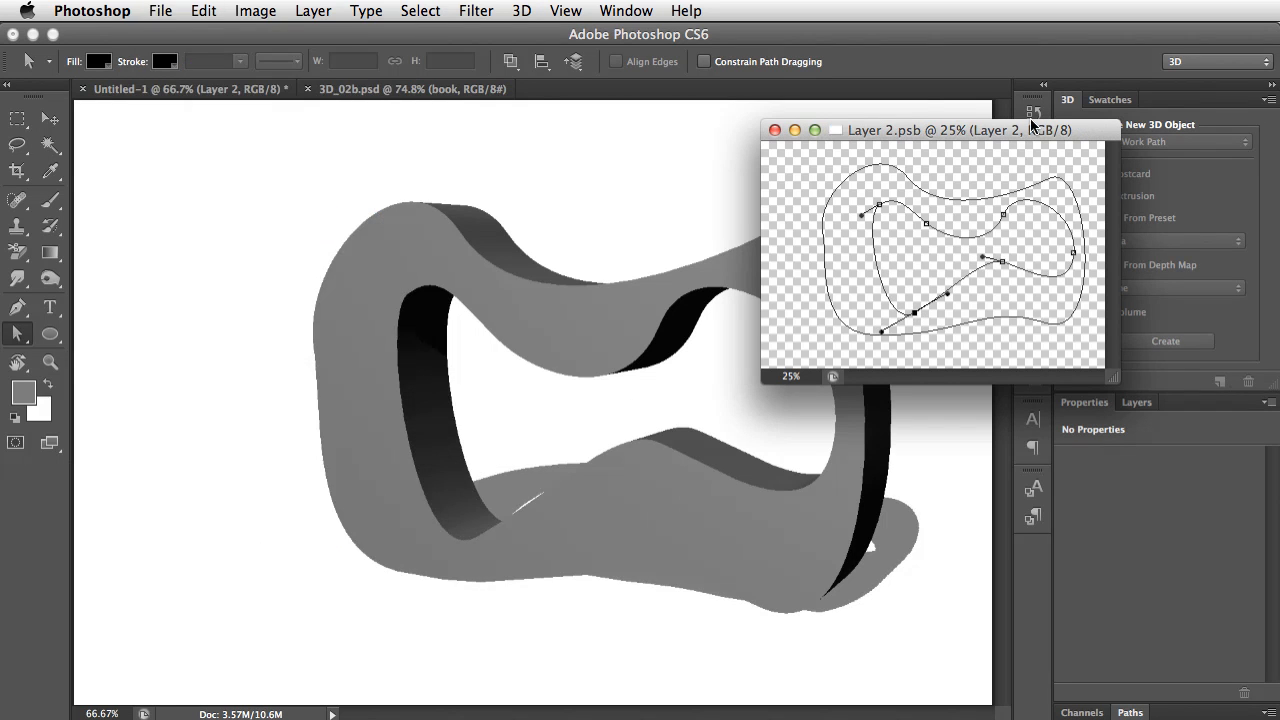
pyautogui.click(775, 130)
# Rotate the Layer 2 extrusion slightly around its vertical axis
pyautogui.press('v')
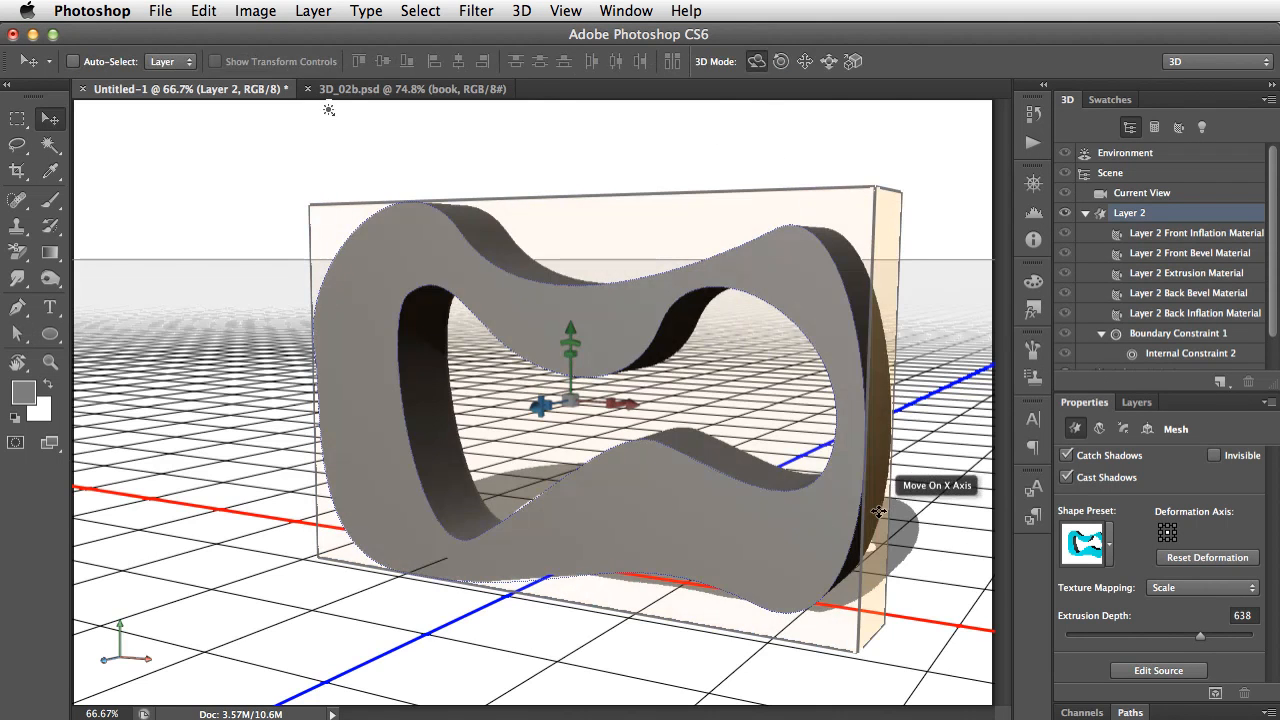
pyautogui.moveTo(853, 518); pyautogui.dragTo(840, 548)
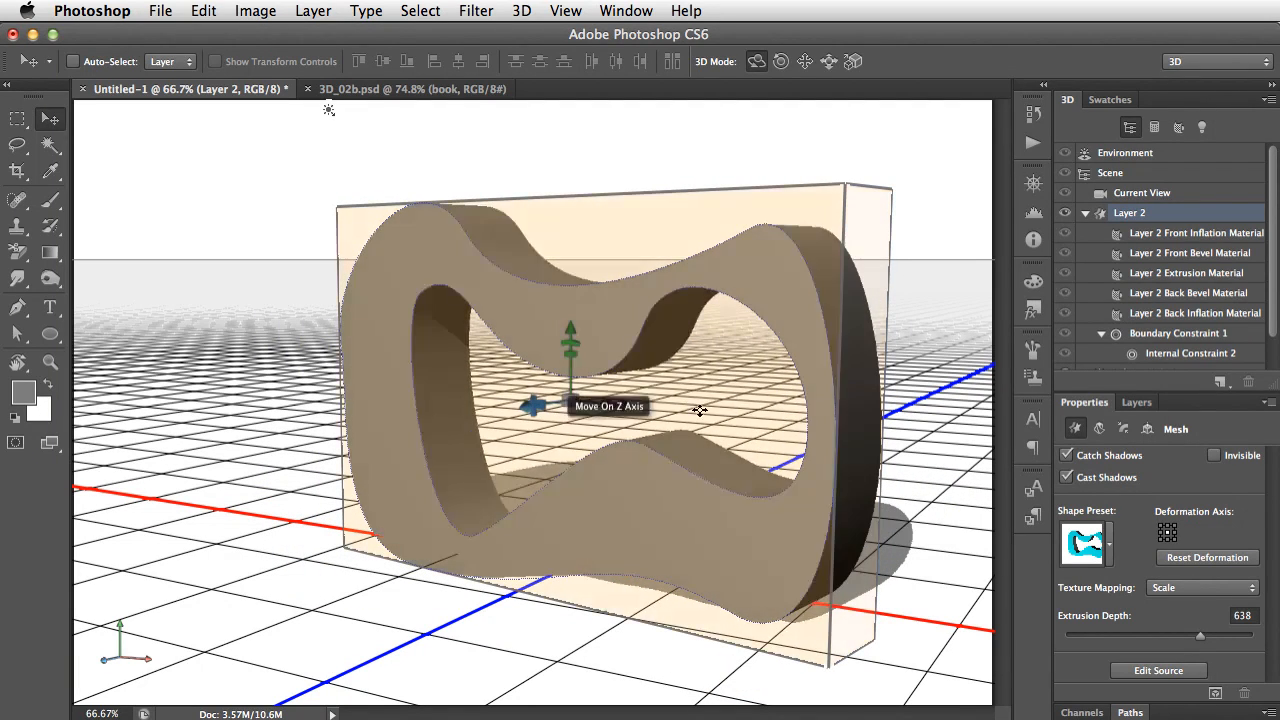
# Show Layer 1, hide Layer 2 and make Layer 1 the active layer
pyautogui.click(1137, 402)
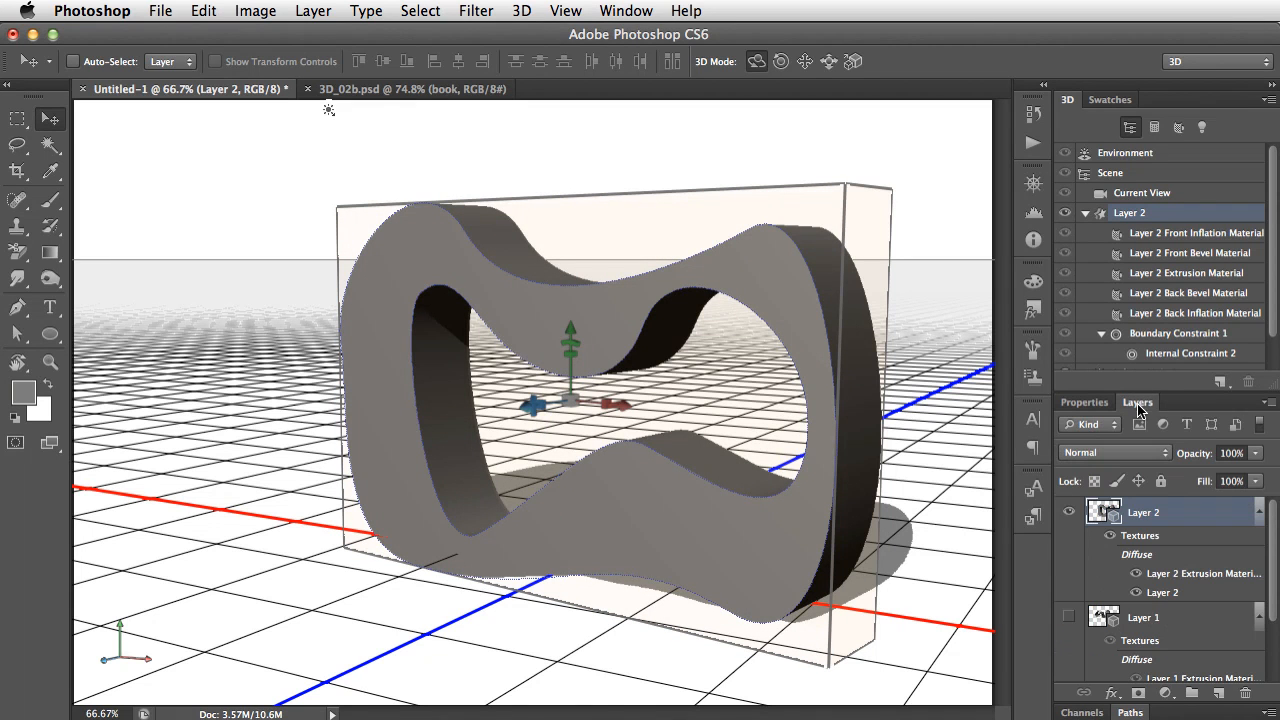
pyautogui.click(1069, 621)
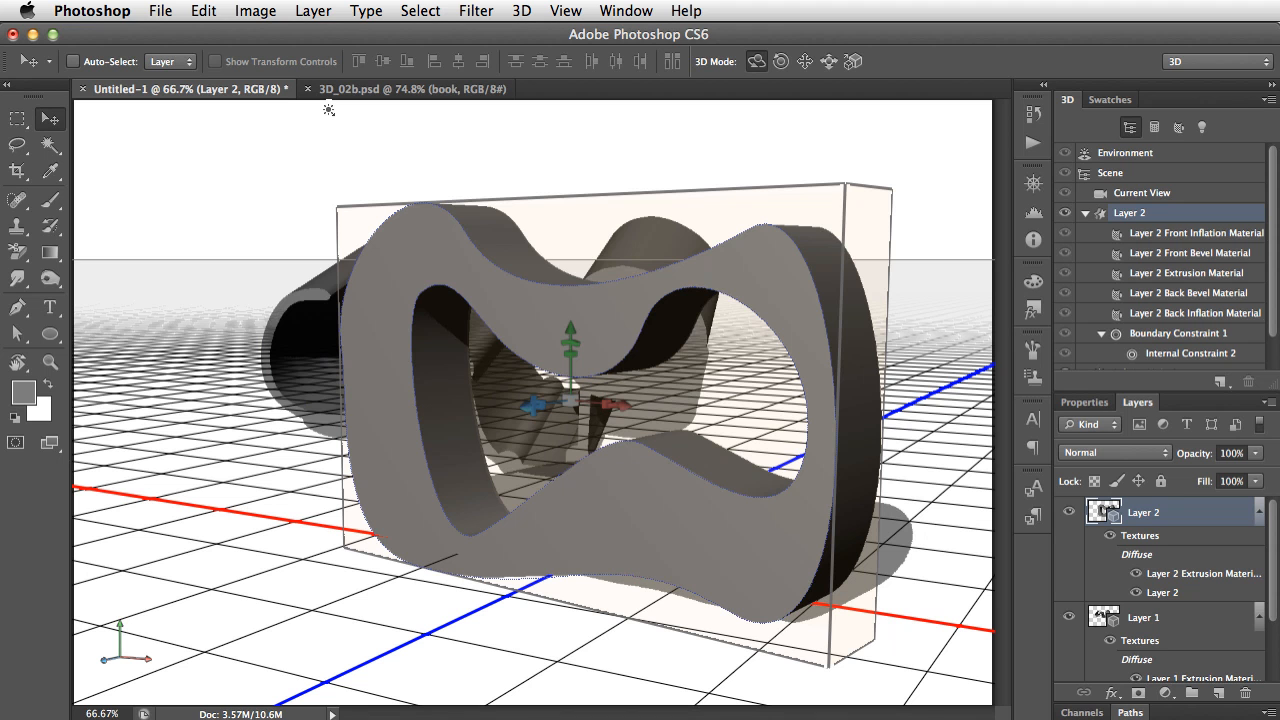
pyautogui.click(1069, 514)
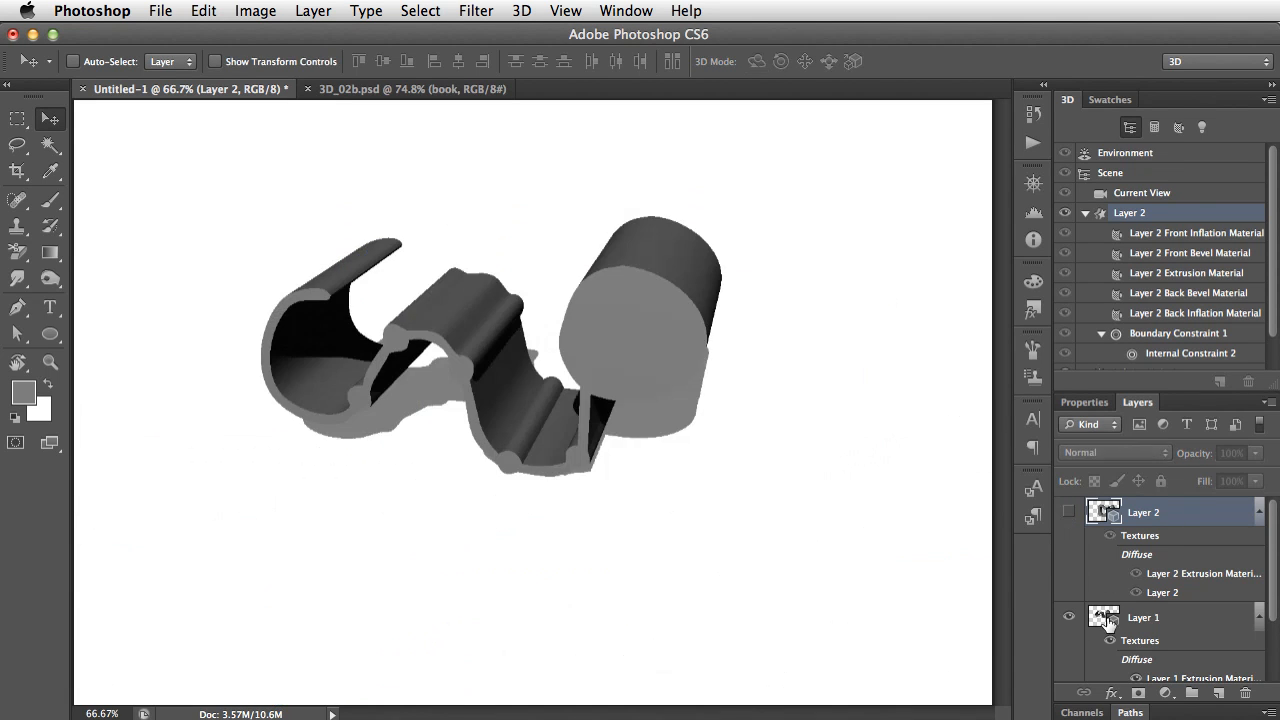
pyautogui.click(1143, 617)
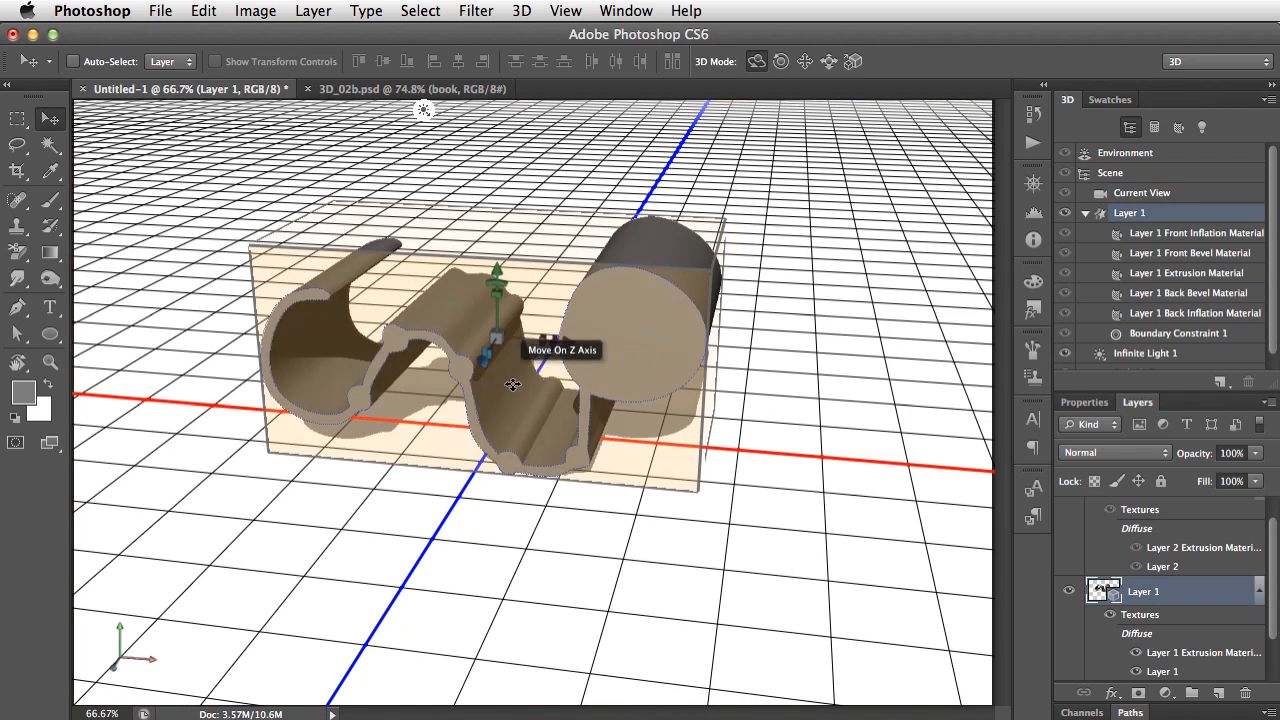
# Scale the Layer 1 extrusion down along its Z axis so its depth becomes much thinner
pyautogui.click(488, 352)
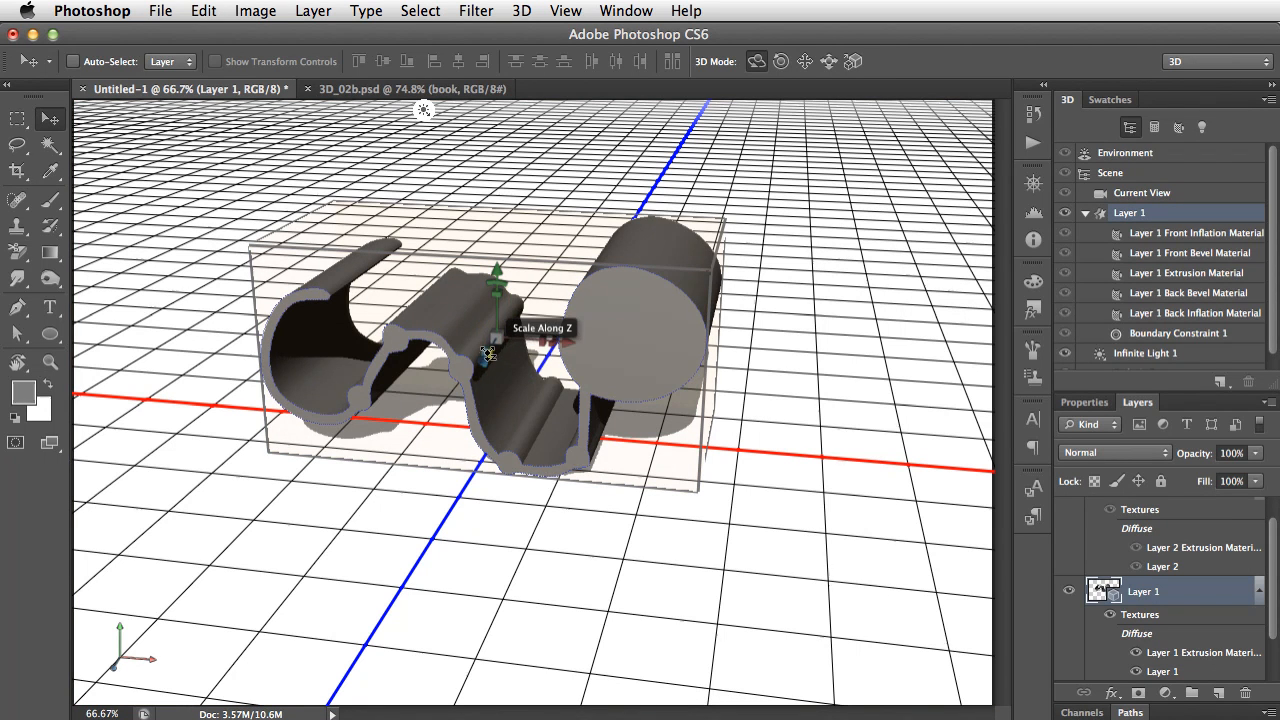
pyautogui.moveTo(496, 339); pyautogui.dragTo(584, 138)
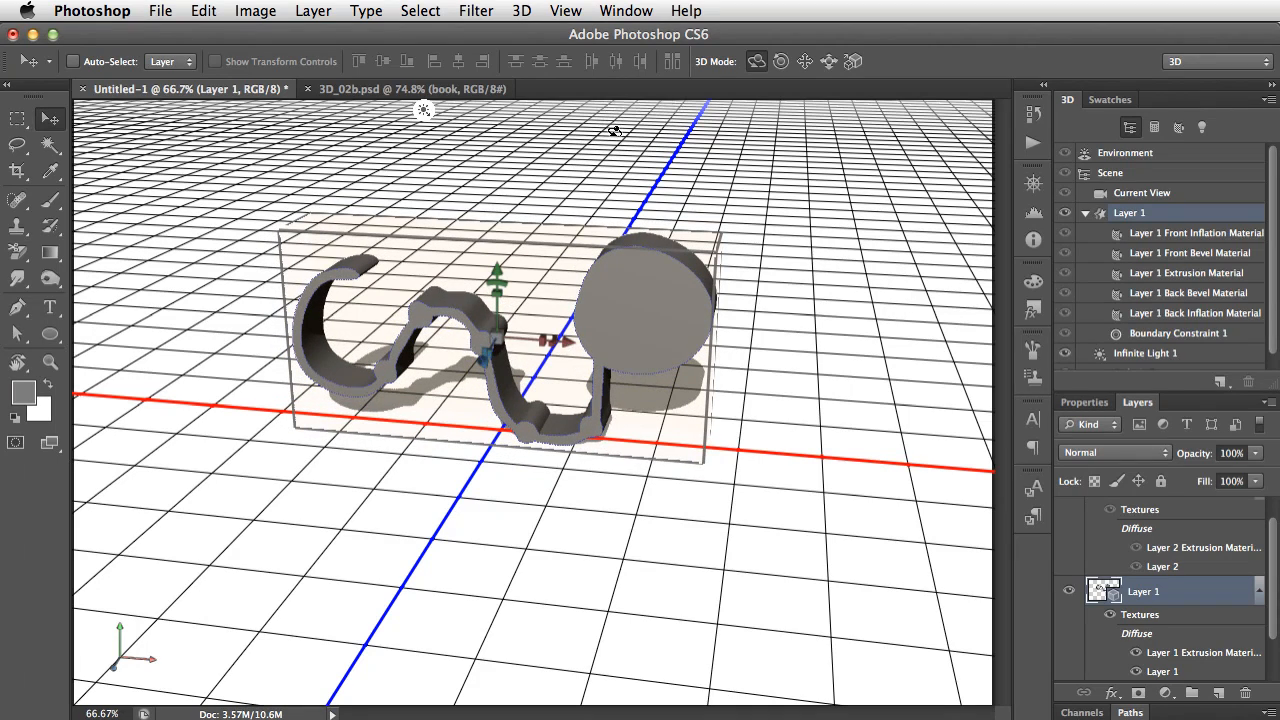
pyautogui.click(984, 637)
pyautogui.click(793, 636)
pyautogui.moveTo(727, 655); pyautogui.dragTo(812, 638)
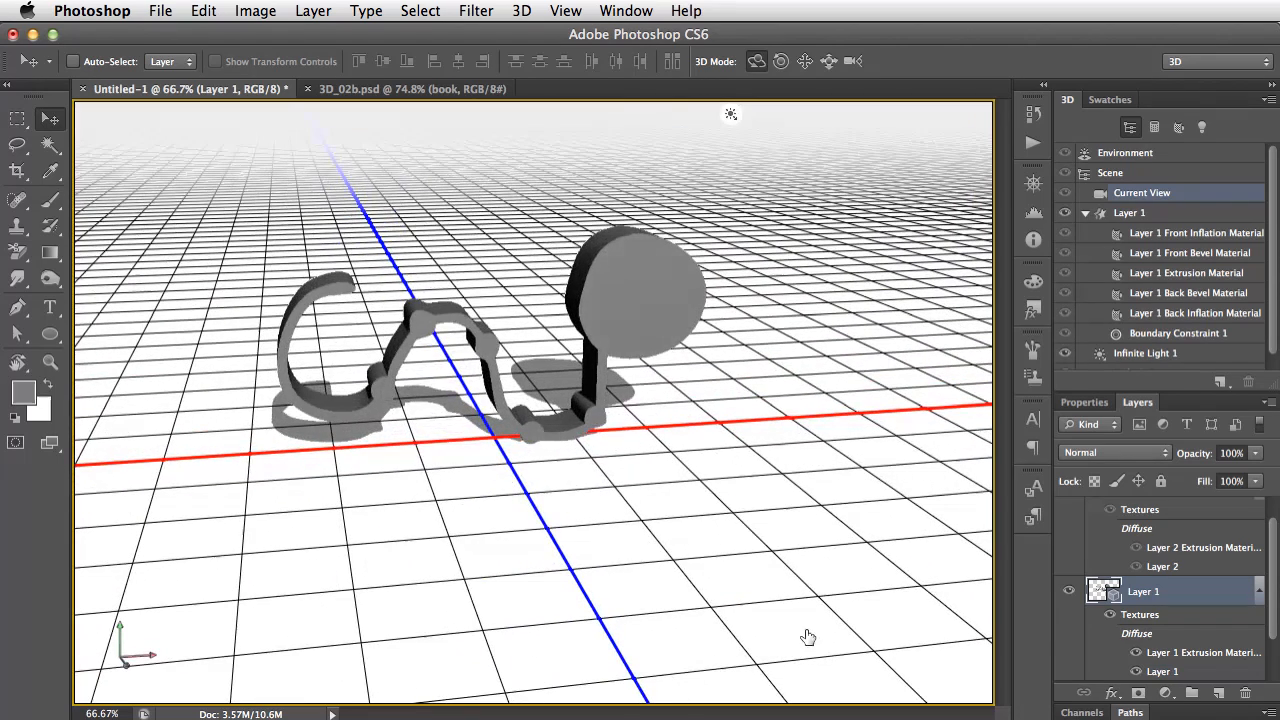
# Show Layer 2 again and collapse the texture lists of Layer 2 and Layer 1
pyautogui.scroll(1, 1088, 578)
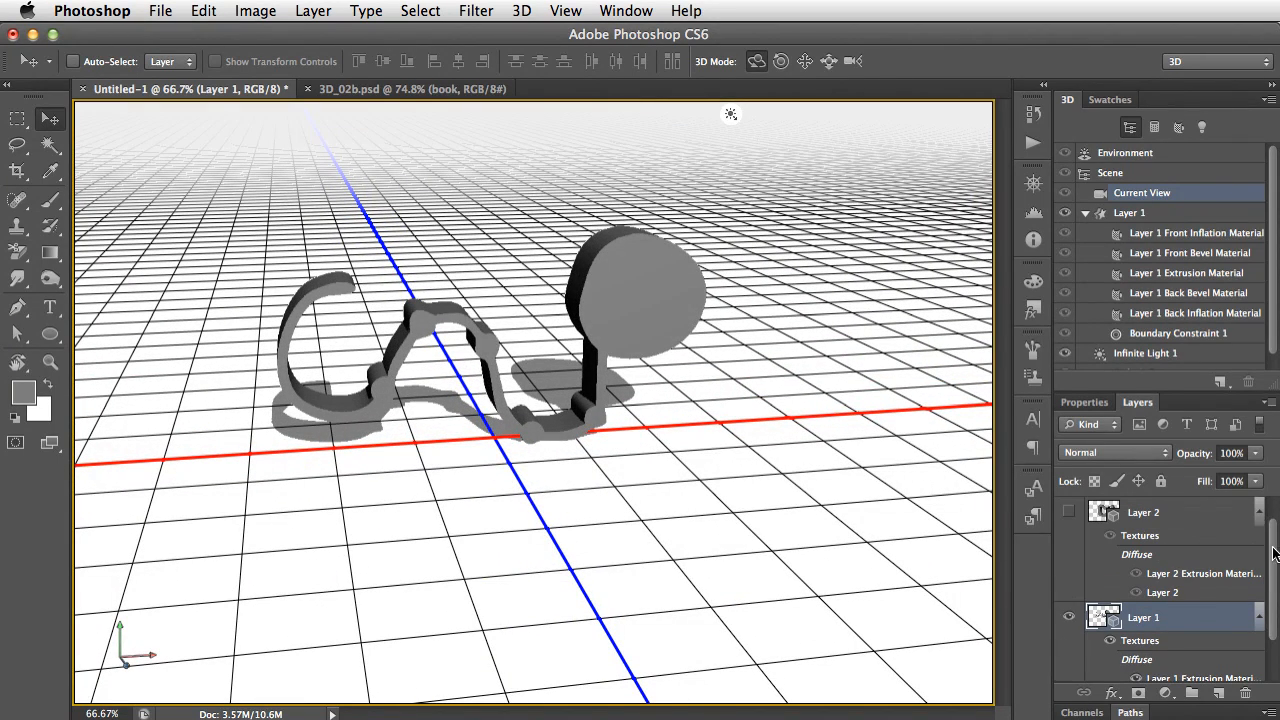
pyautogui.click(1068, 512)
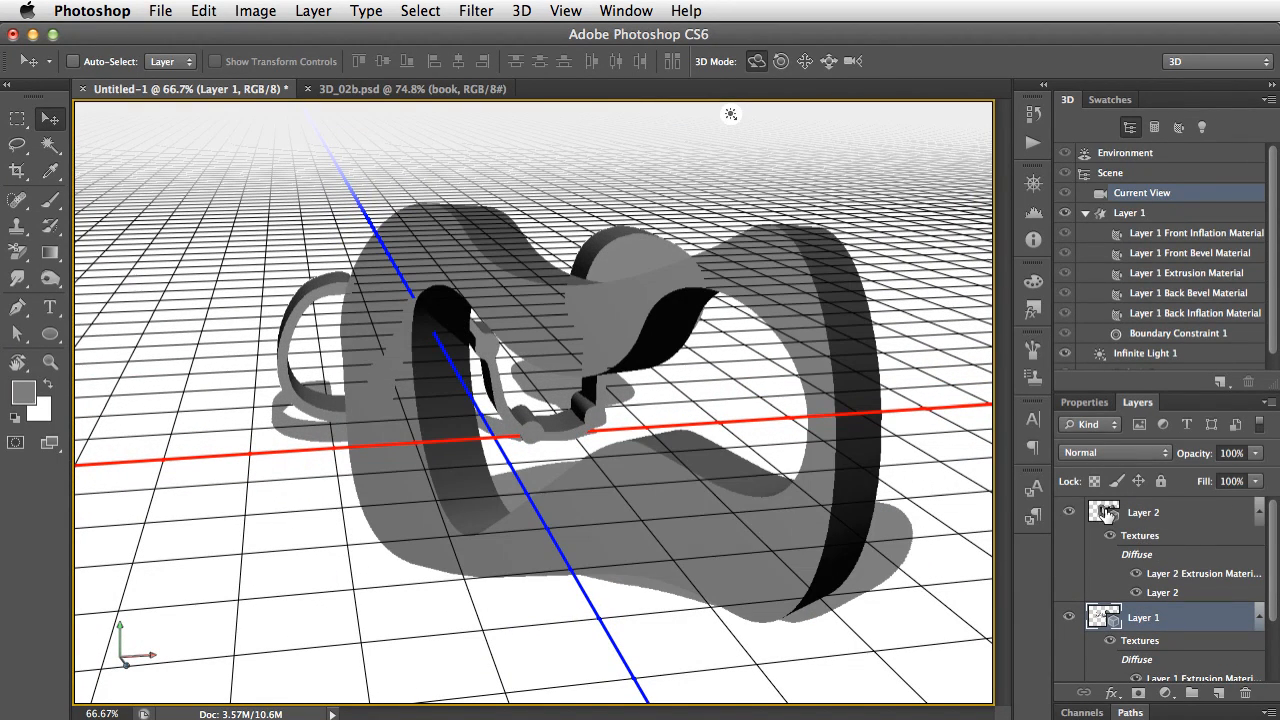
pyautogui.click(1105, 514)
pyautogui.click(1105, 620)
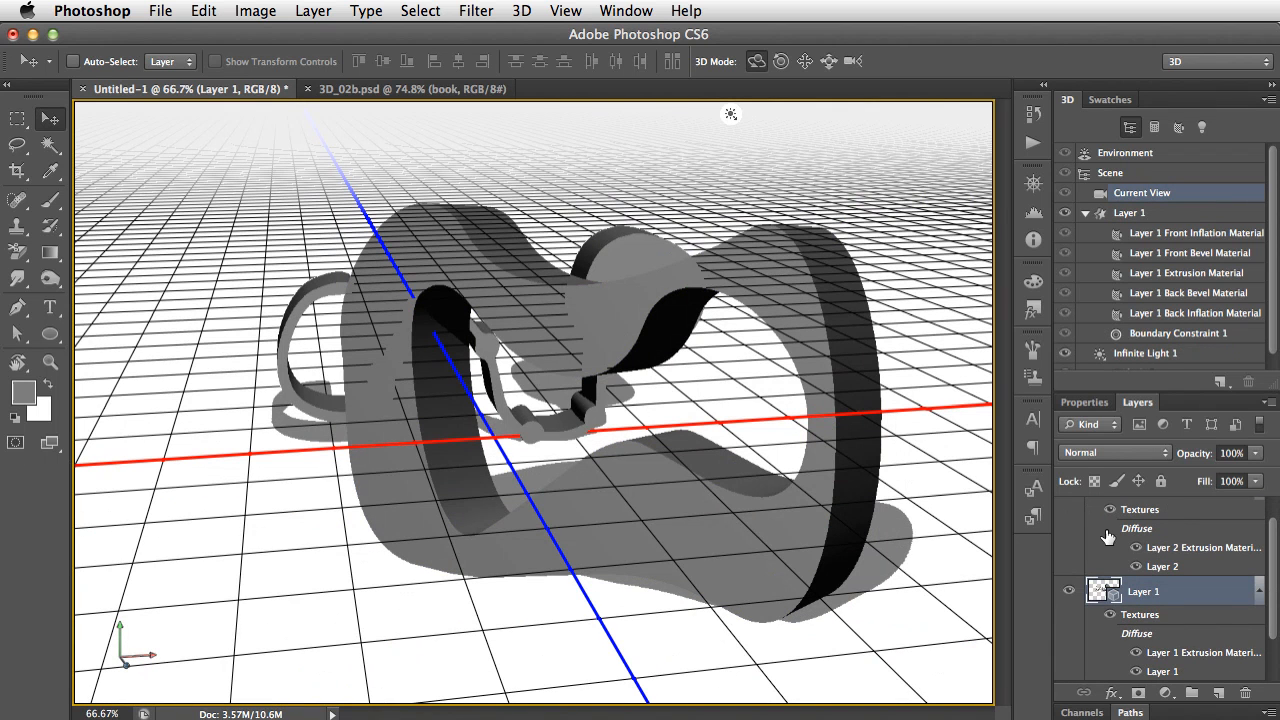
pyautogui.scroll(1, 1270, 560)
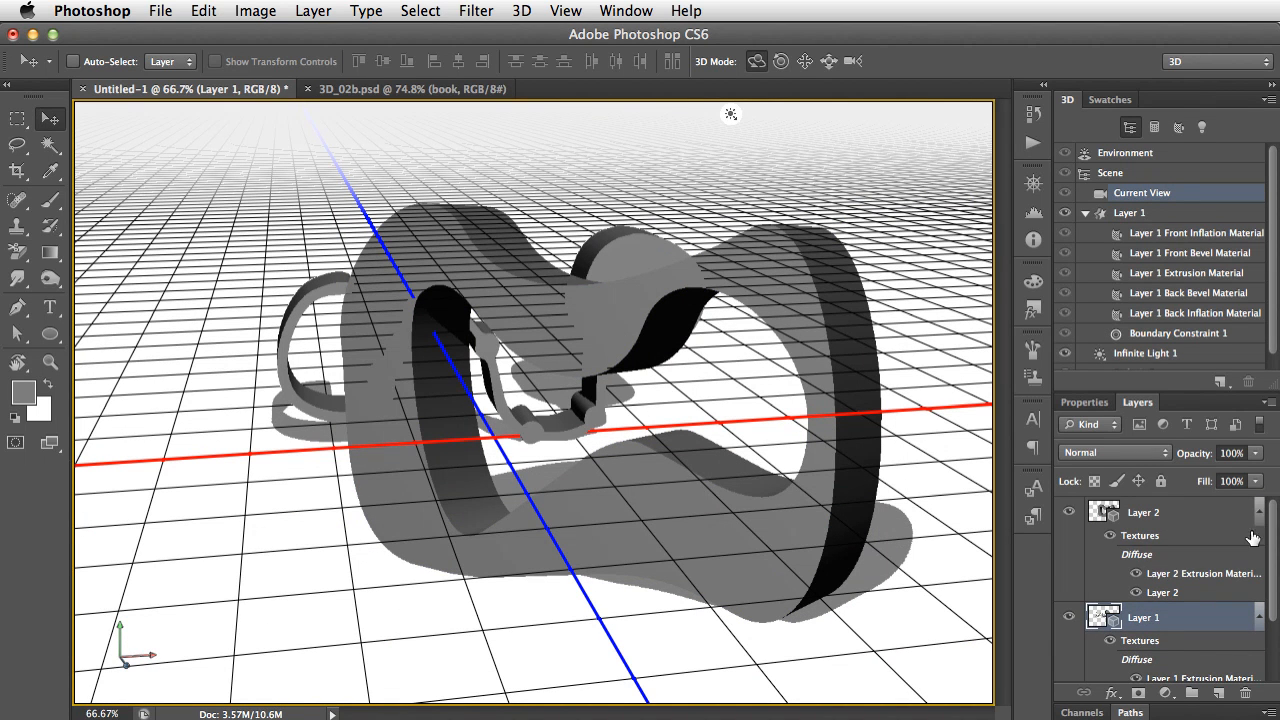
pyautogui.click(1257, 516)
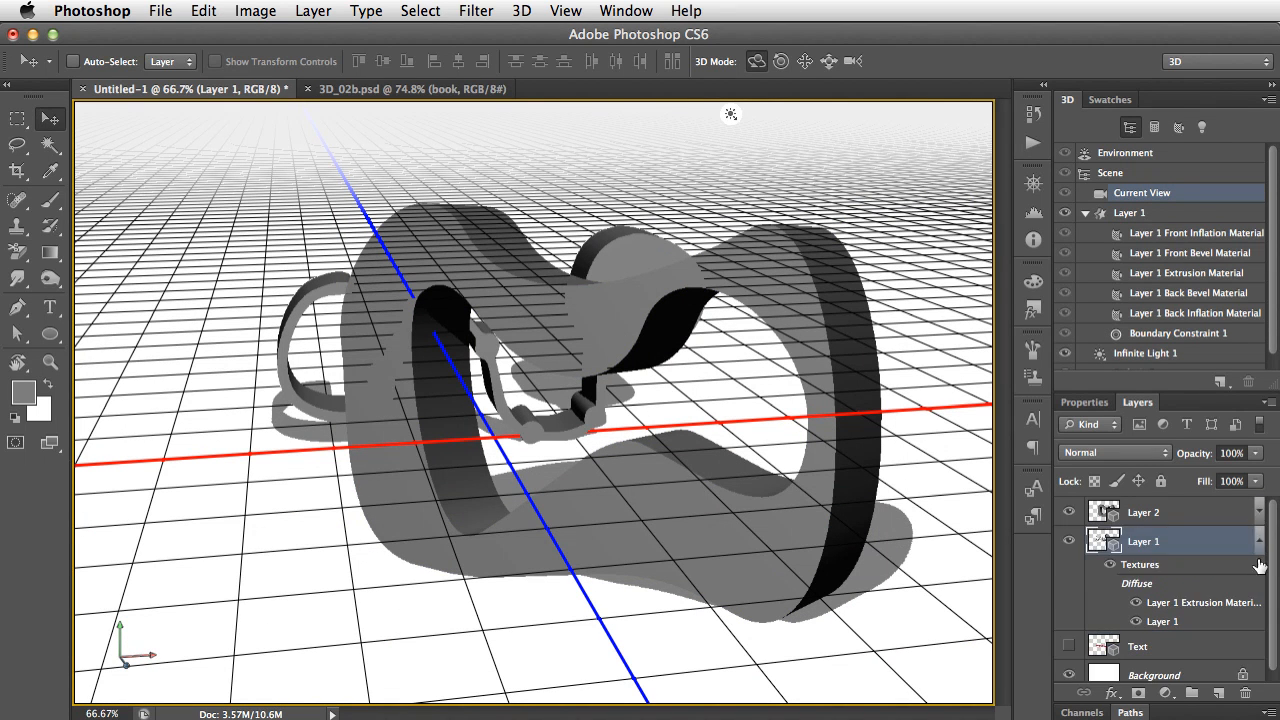
pyautogui.click(1259, 543)
# Merge the Layer 2 and Layer 1 3D layers into one scene and move the combined scene back along its Z axis
pyautogui.click(1105, 518)
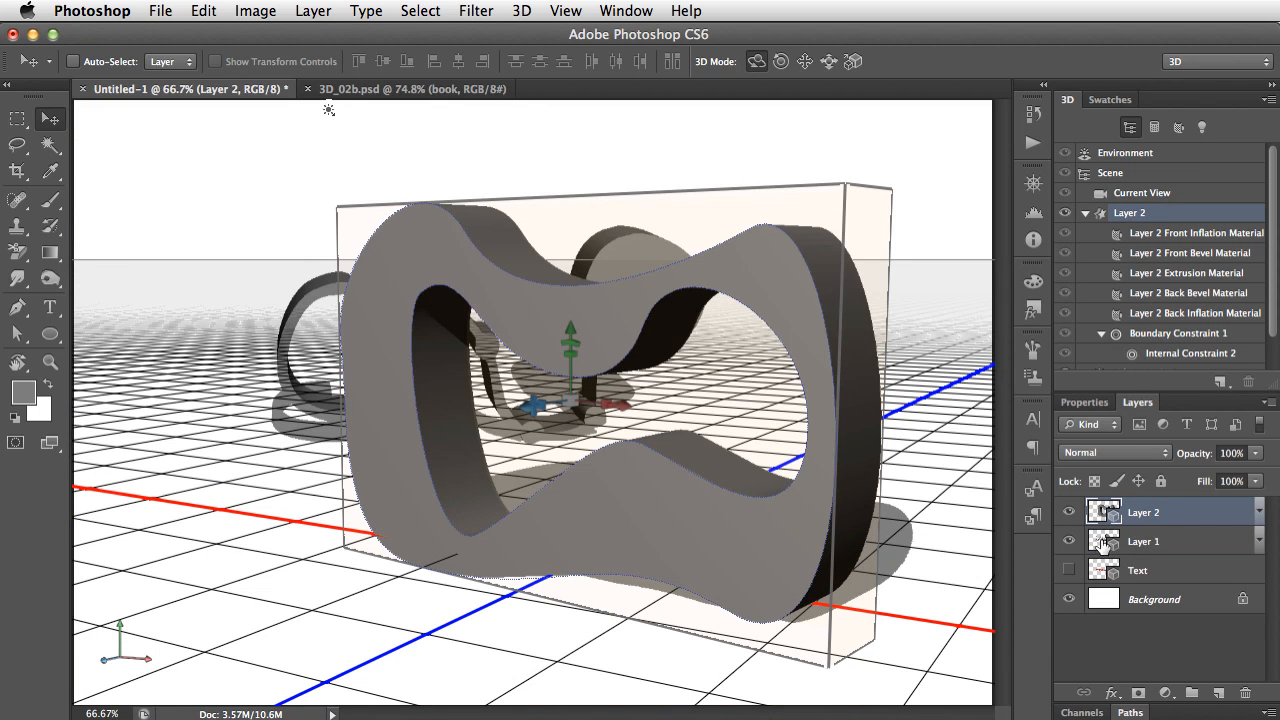
pyautogui.keyDown('shift'); pyautogui.click(1103, 545); pyautogui.keyUp('shift')
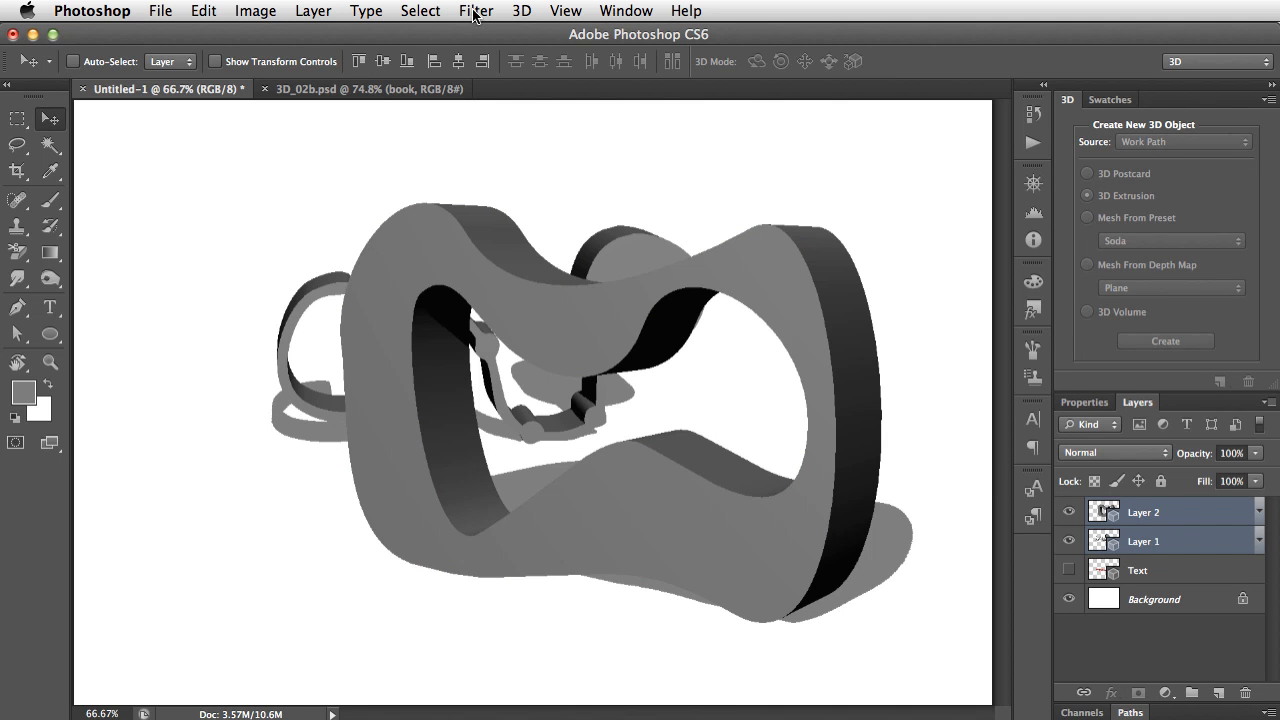
pyautogui.click(522, 11)
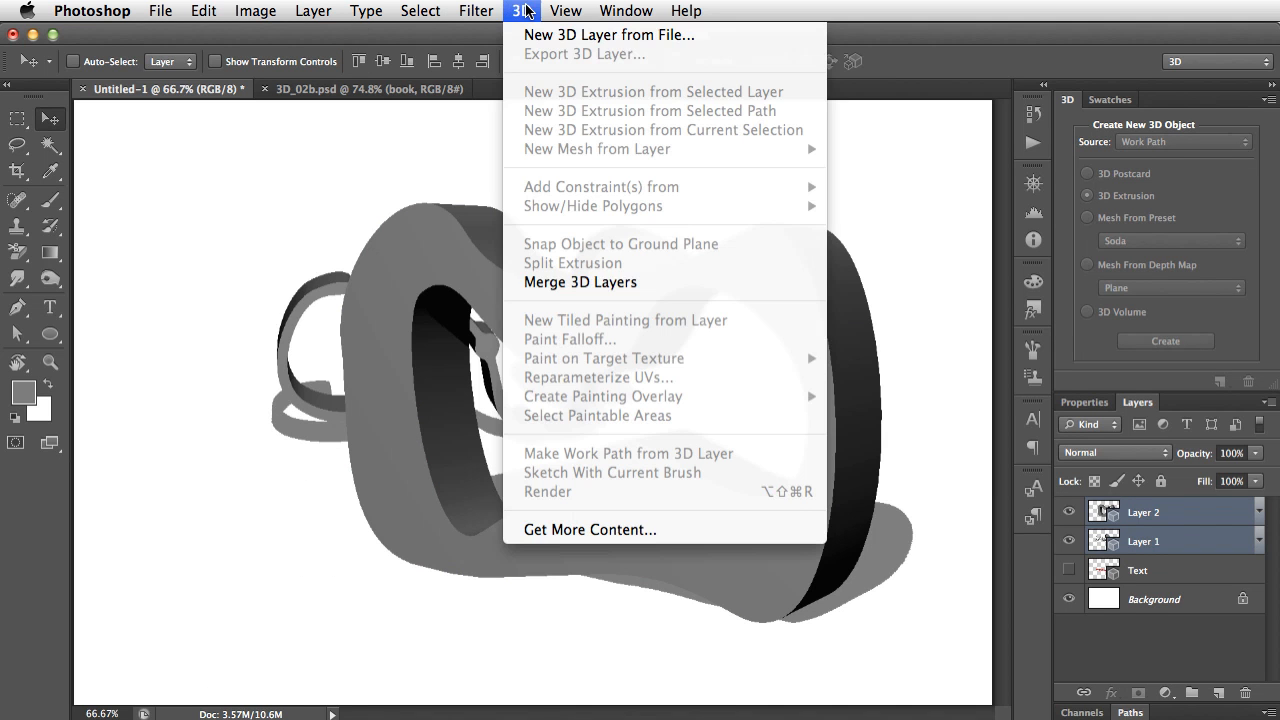
pyautogui.click(672, 284)
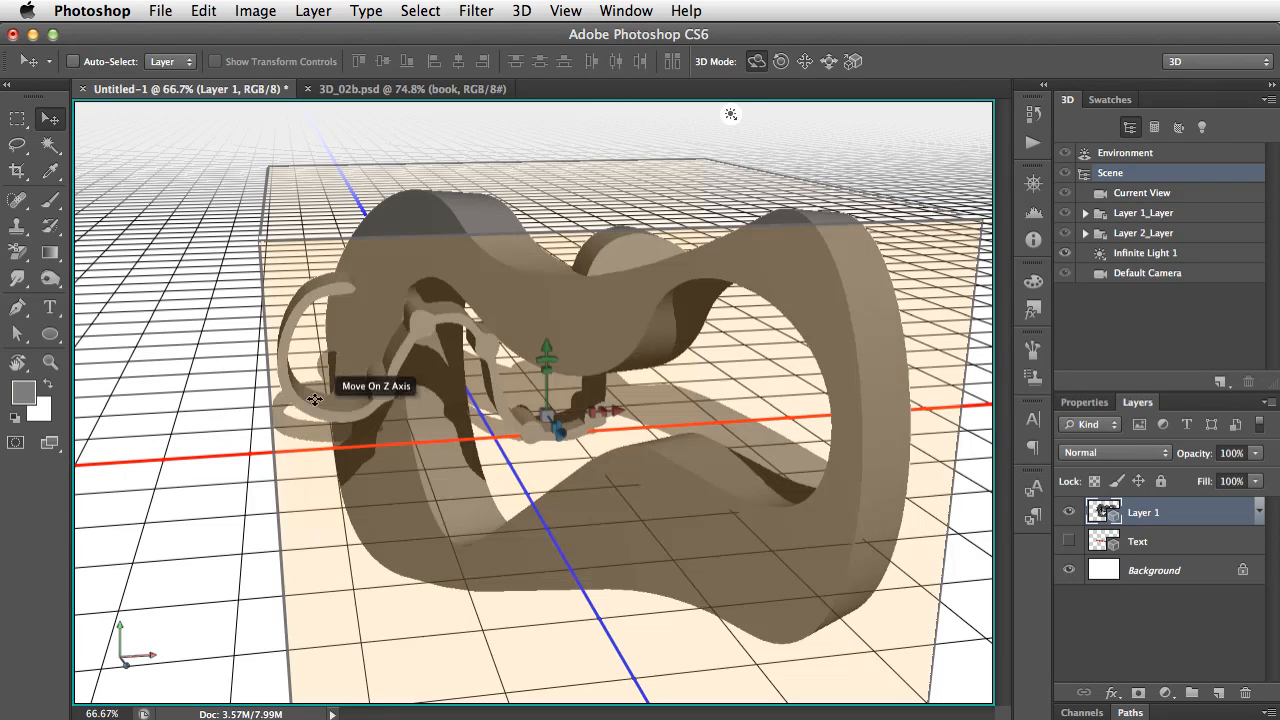
pyautogui.moveTo(557, 522); pyautogui.dragTo(395, 420)
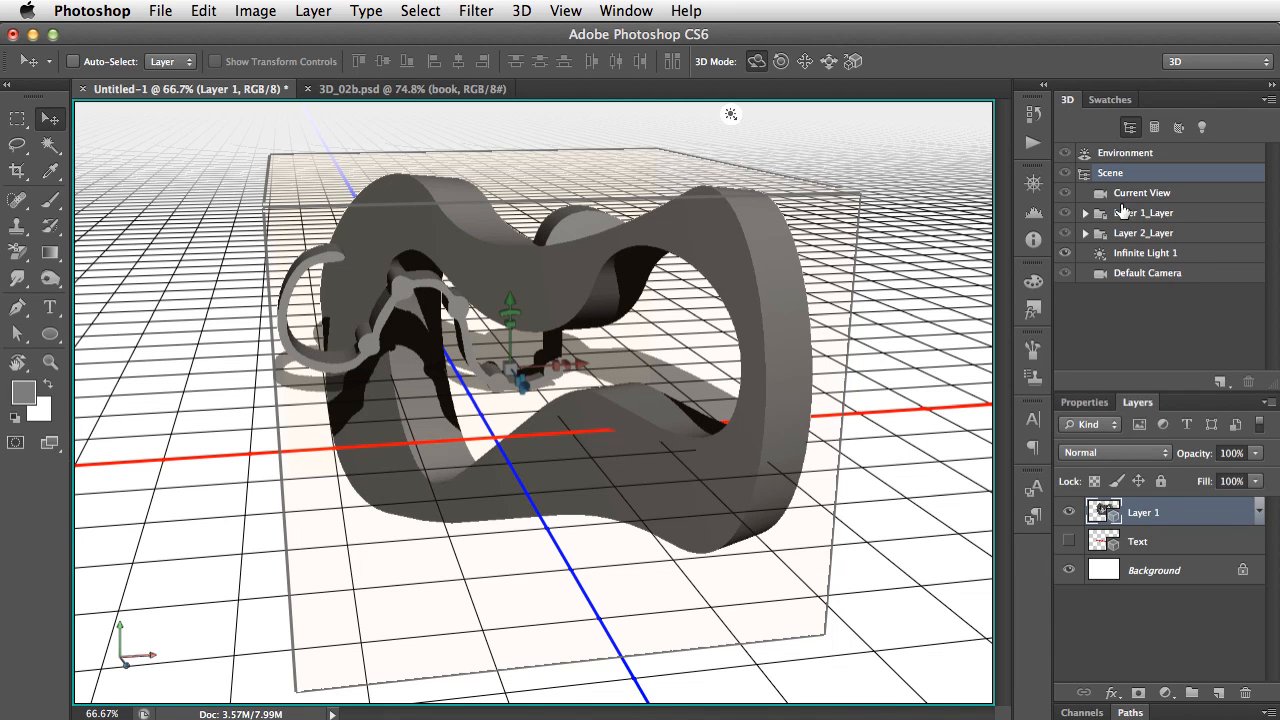
# Move the Layer 1_Layer group forward along its Z axis and across along its X axis, through the Layer 2 shape
pyautogui.click(1101, 218)
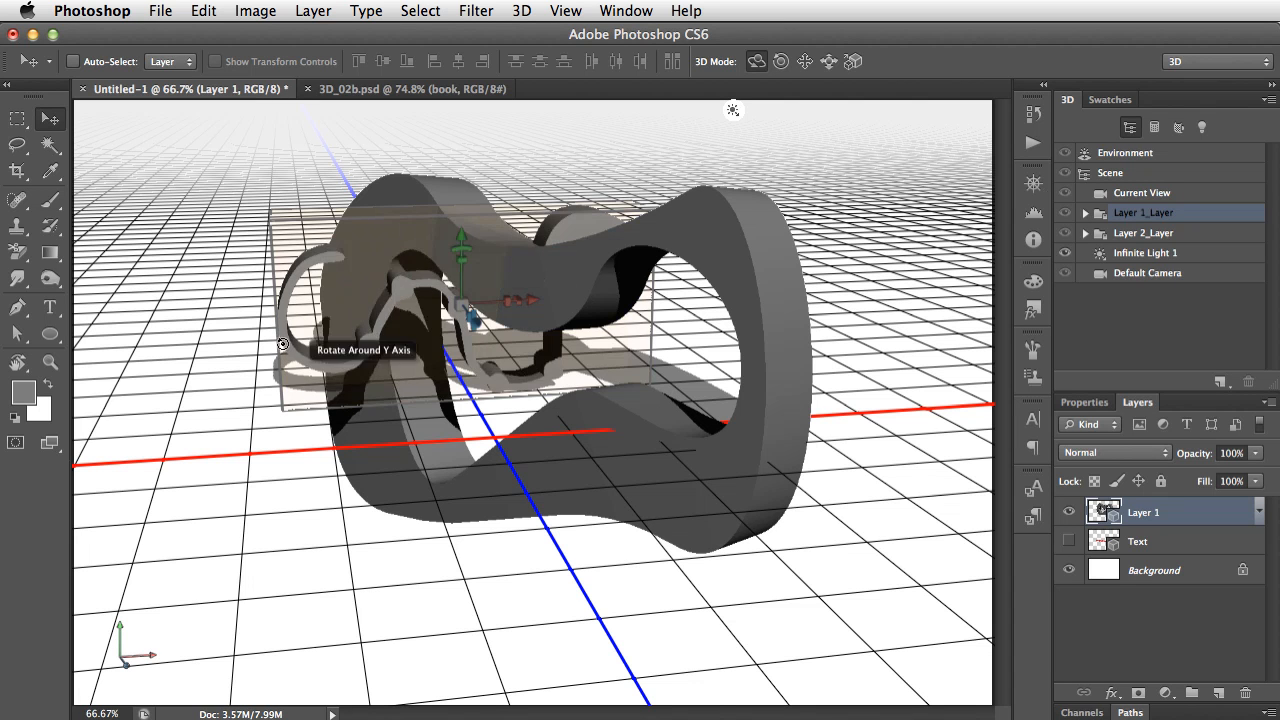
pyautogui.click(1101, 236)
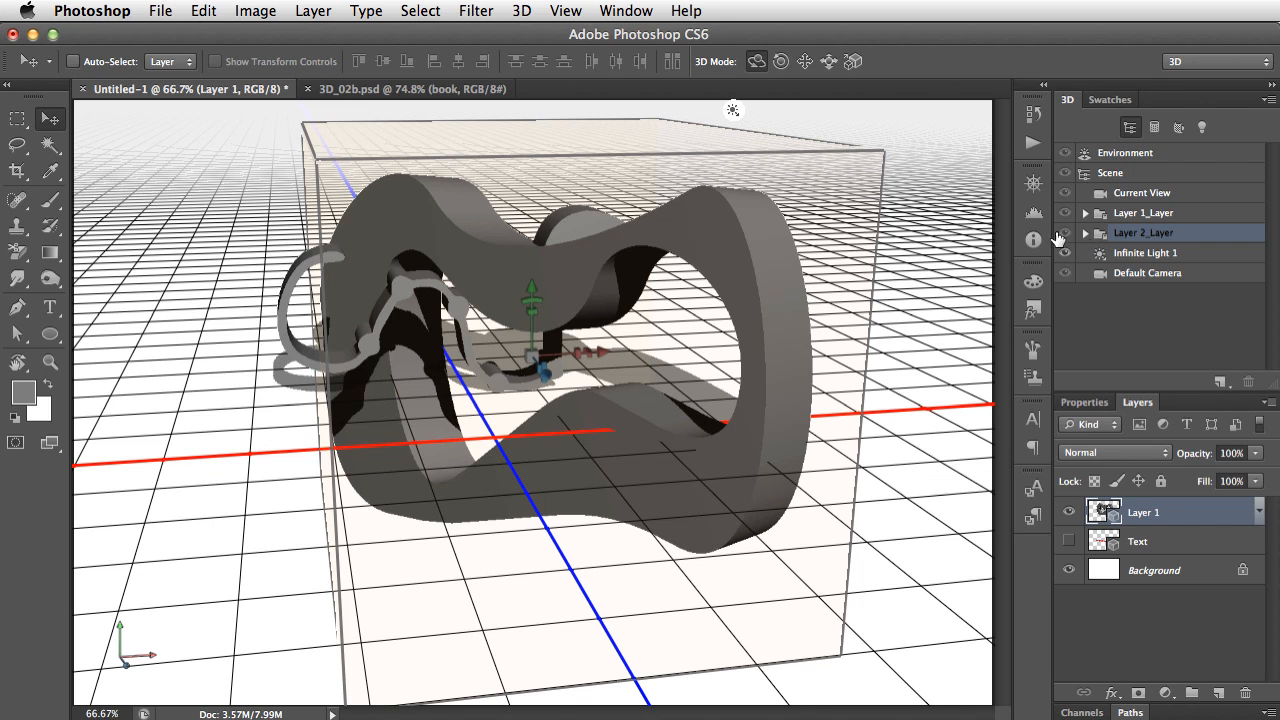
pyautogui.click(1098, 218)
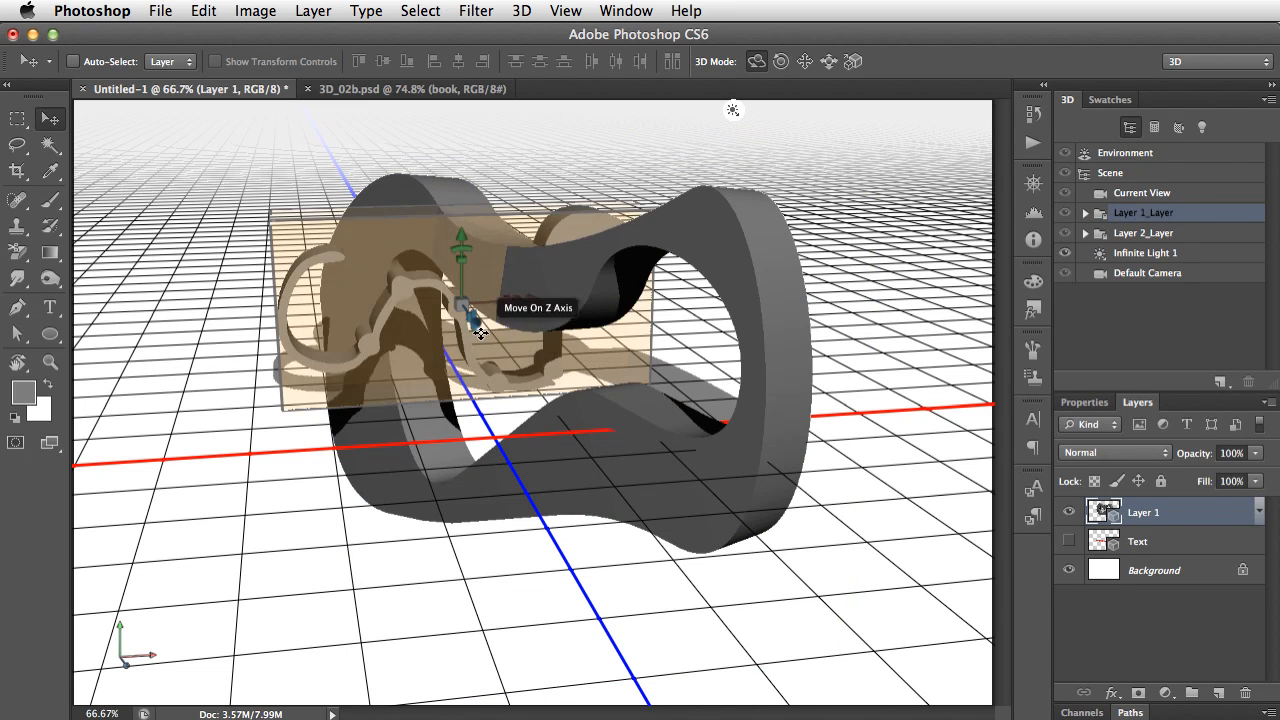
pyautogui.moveTo(475, 325); pyautogui.dragTo(549, 413)
pyautogui.moveTo(524, 399); pyautogui.dragTo(504, 389)
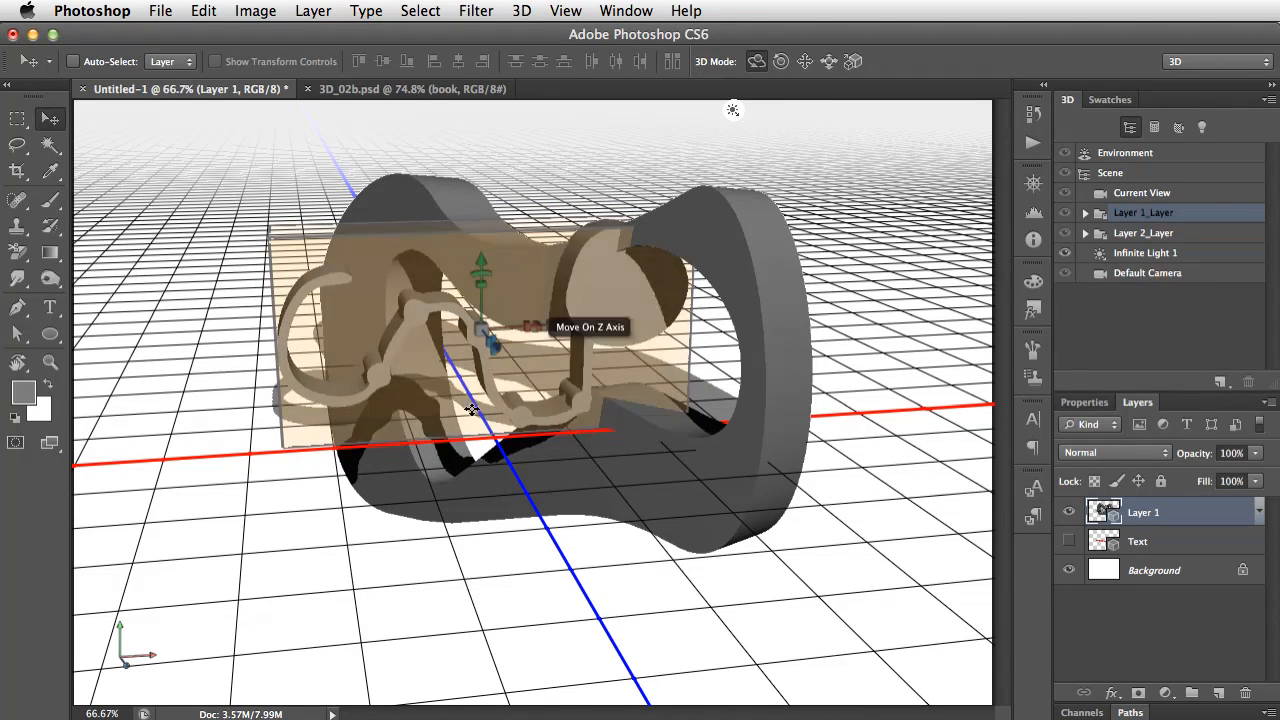
pyautogui.moveTo(553, 328); pyautogui.dragTo(735, 313)
pyautogui.moveTo(716, 270); pyautogui.dragTo(716, 240)
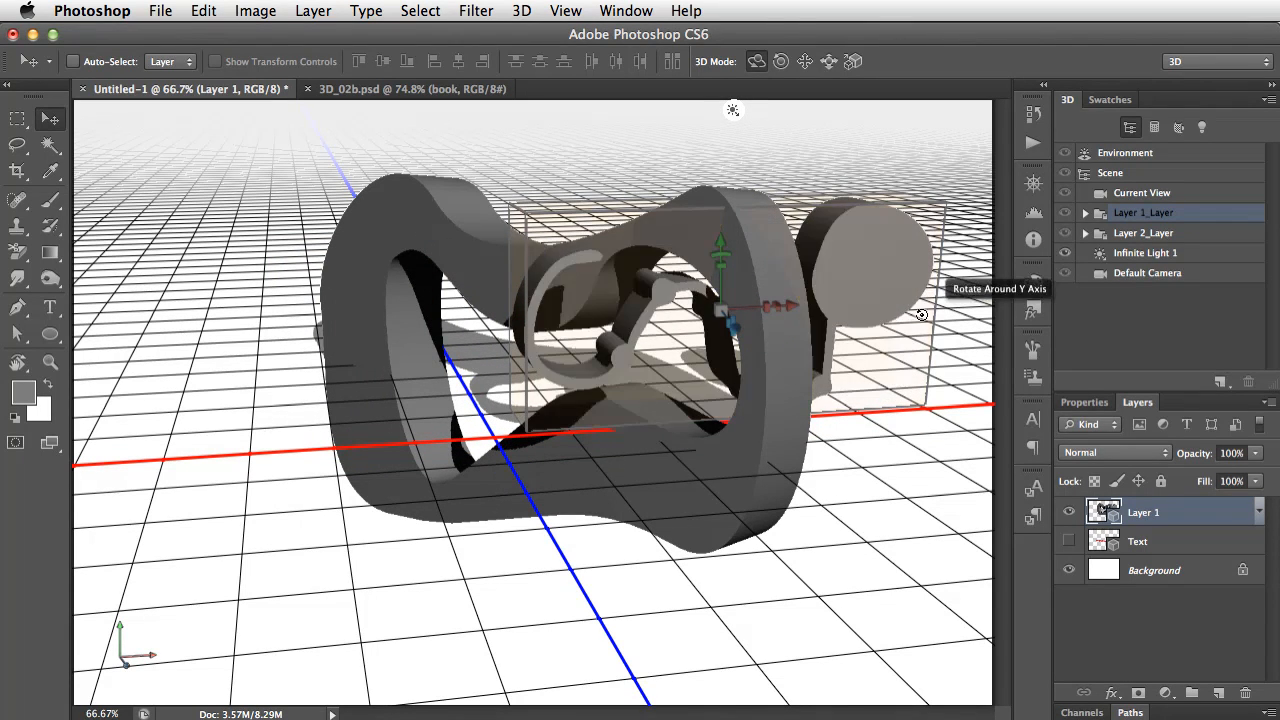
# Rotate the Layer 1_Layer group nearly half a turn around its Y axis within the merged scene
pyautogui.moveTo(937, 322); pyautogui.dragTo(729, 430)
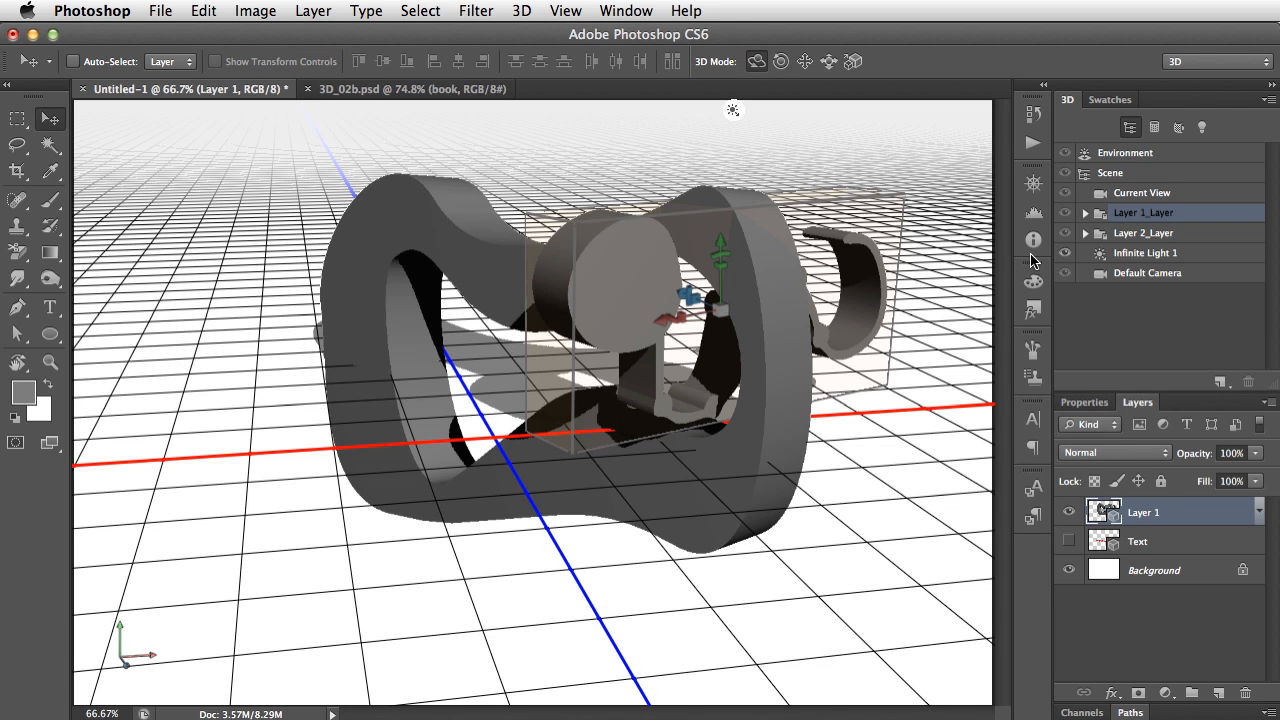
pyautogui.click(1102, 195)
pyautogui.moveTo(924, 427); pyautogui.dragTo(877, 463)
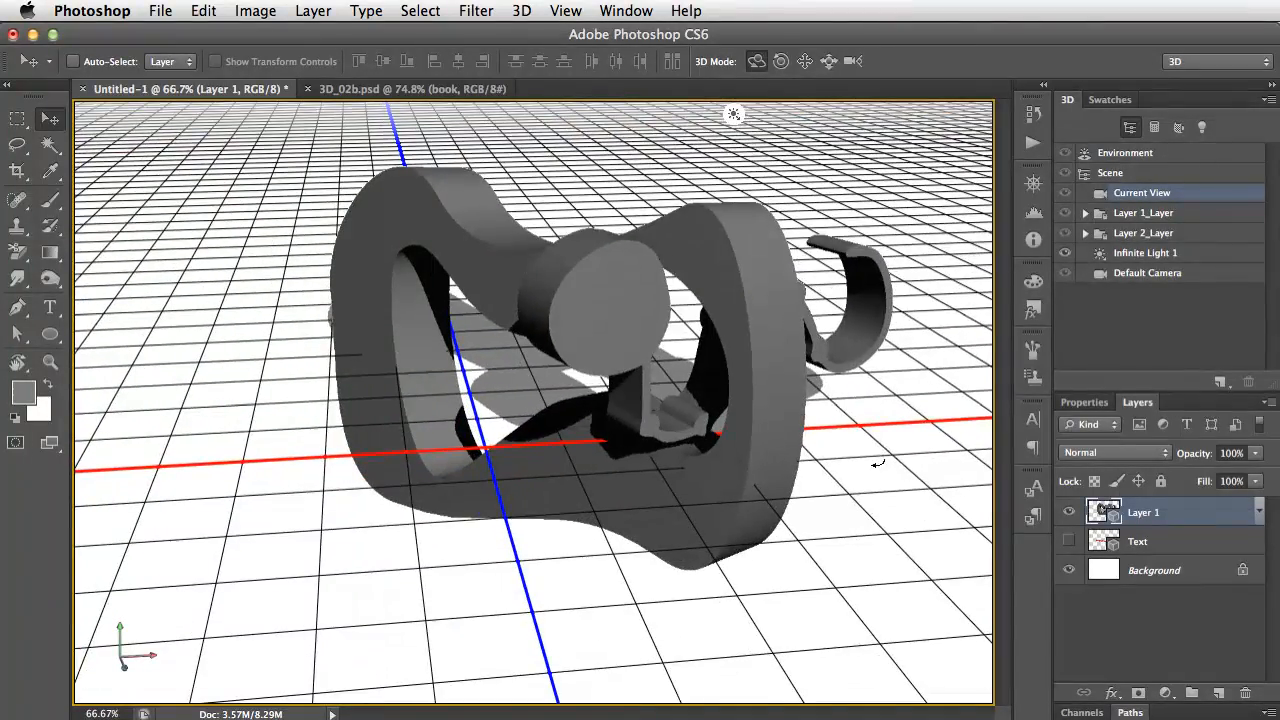
pyautogui.click(955, 660)
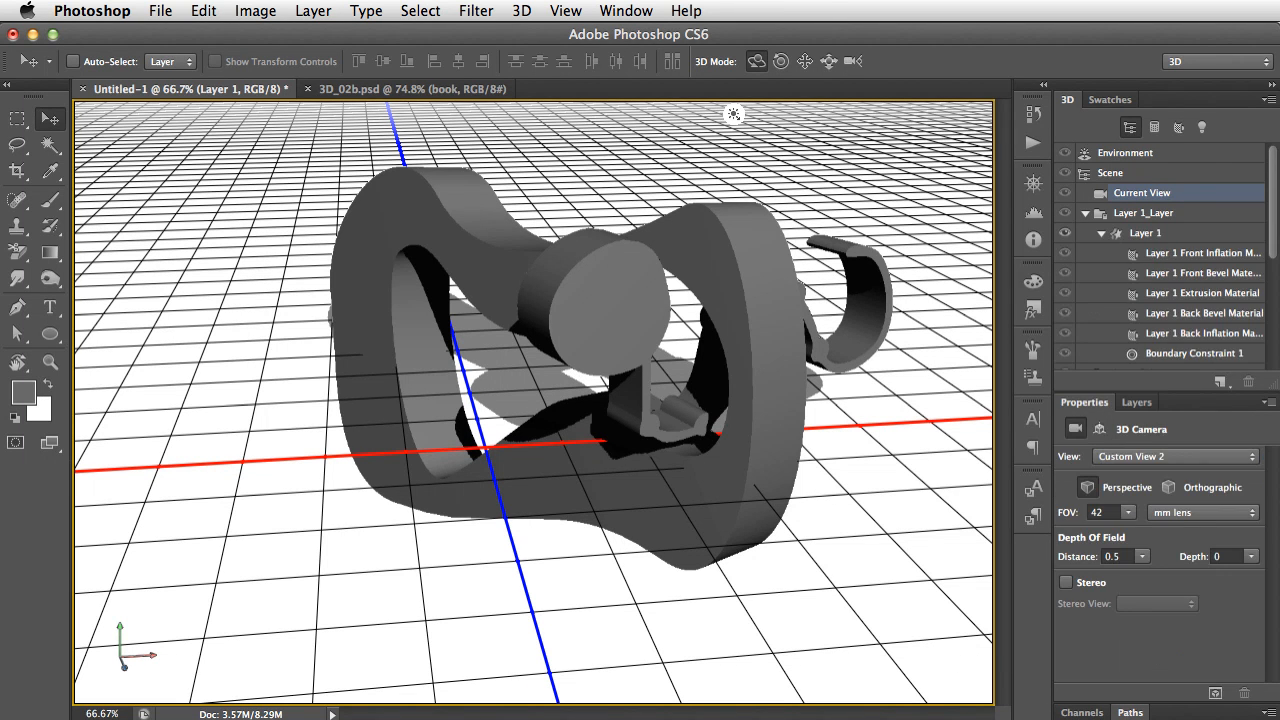
# Examine the properties of the environment, scene, current view, both layer groups and the Layer 1 and Layer 2 meshes
pyautogui.click(1116, 155)
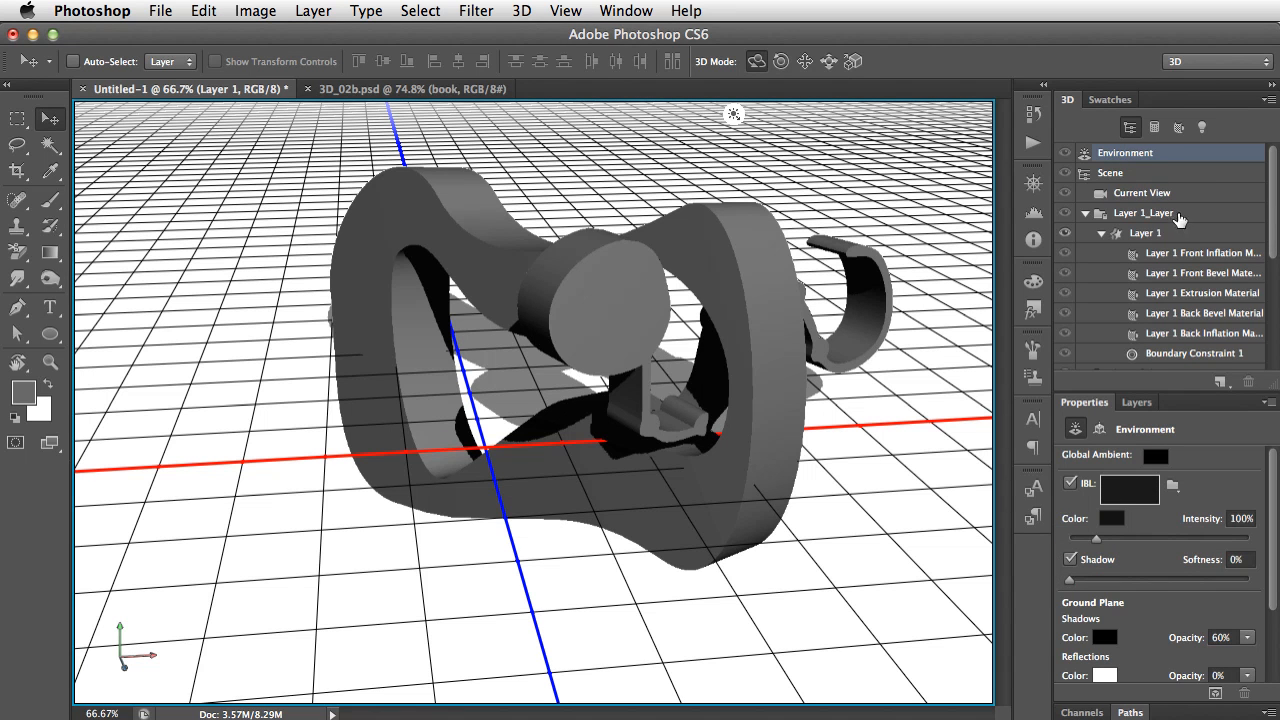
pyautogui.click(1110, 174)
pyautogui.click(1127, 197)
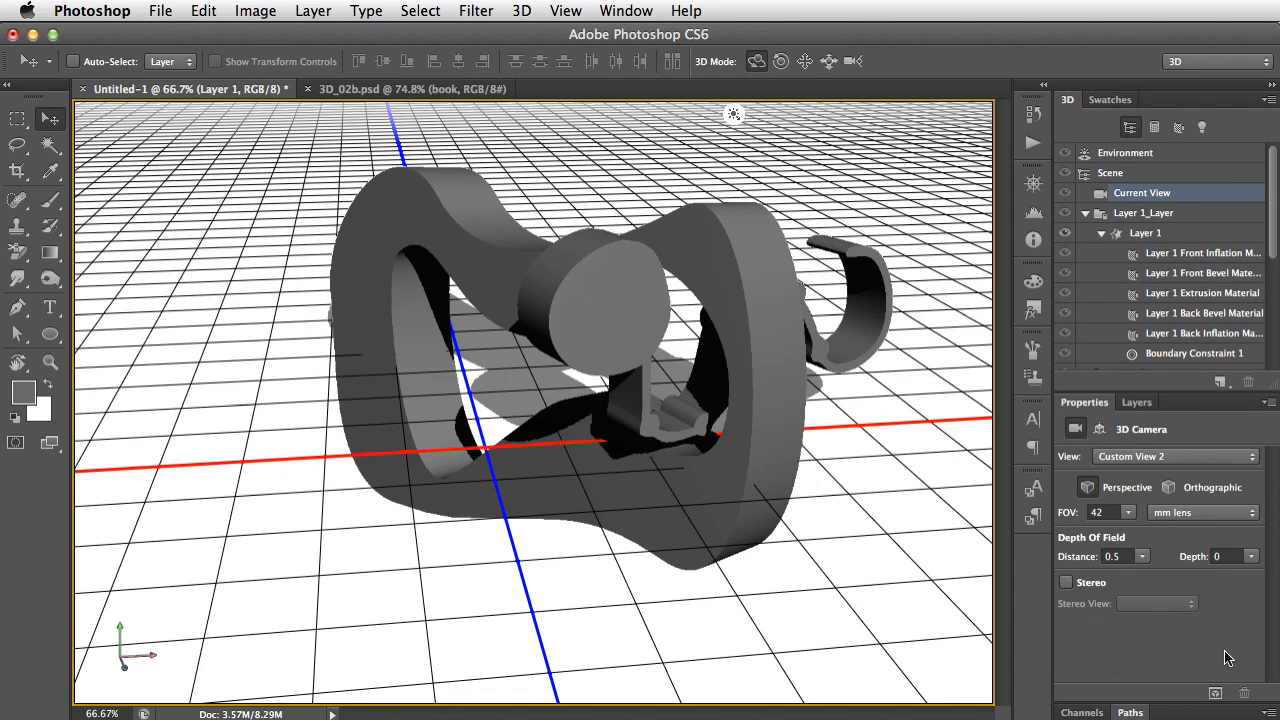
pyautogui.click(1118, 214)
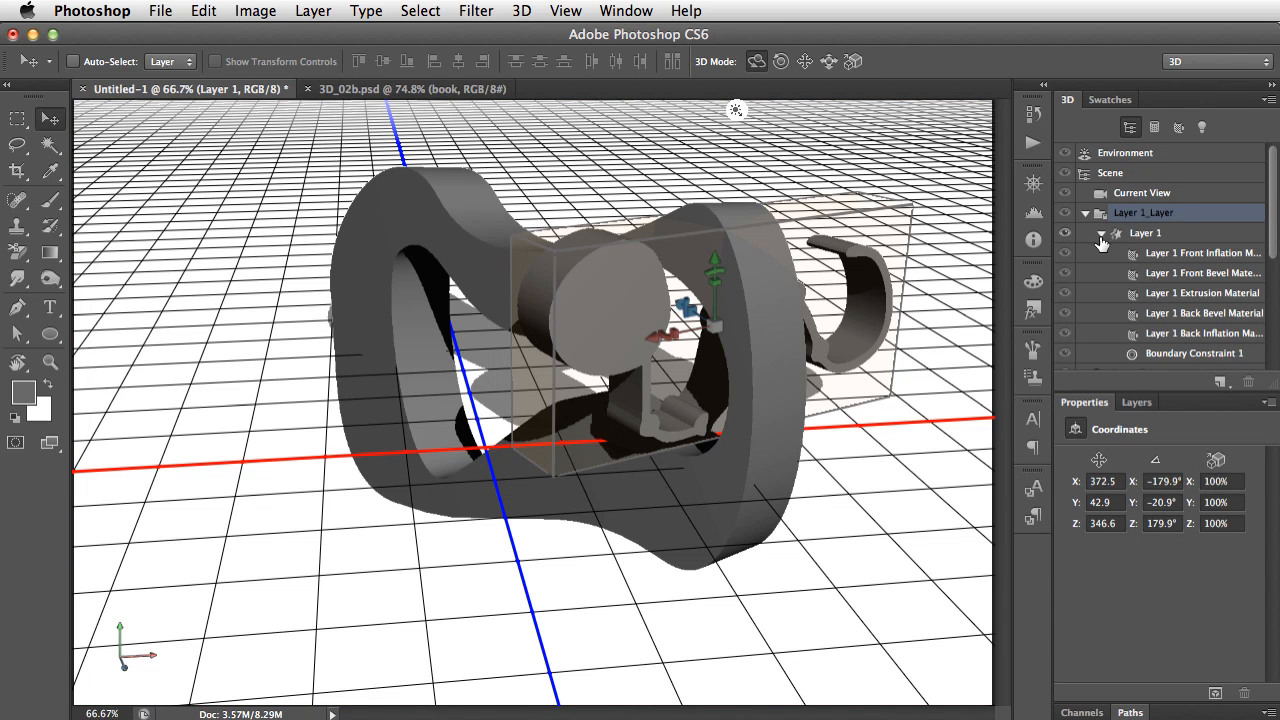
pyautogui.click(1100, 238)
pyautogui.click(1138, 238)
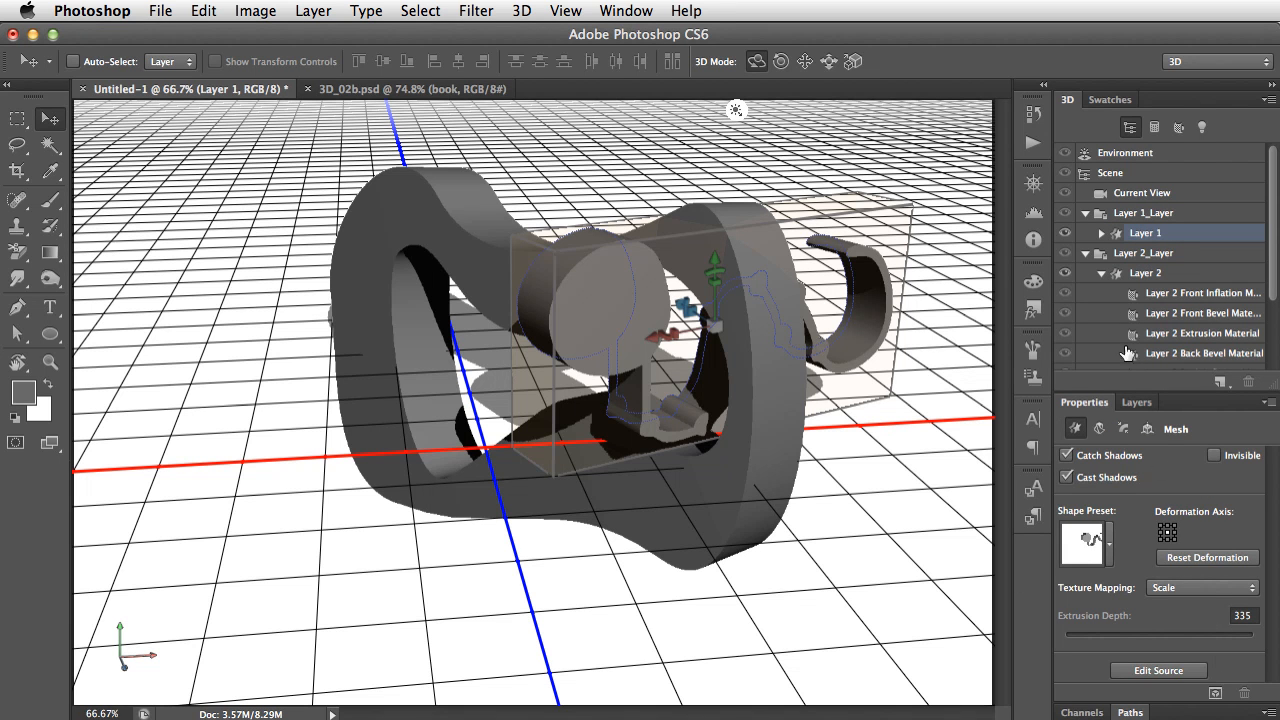
pyautogui.click(1085, 253)
pyautogui.click(1128, 255)
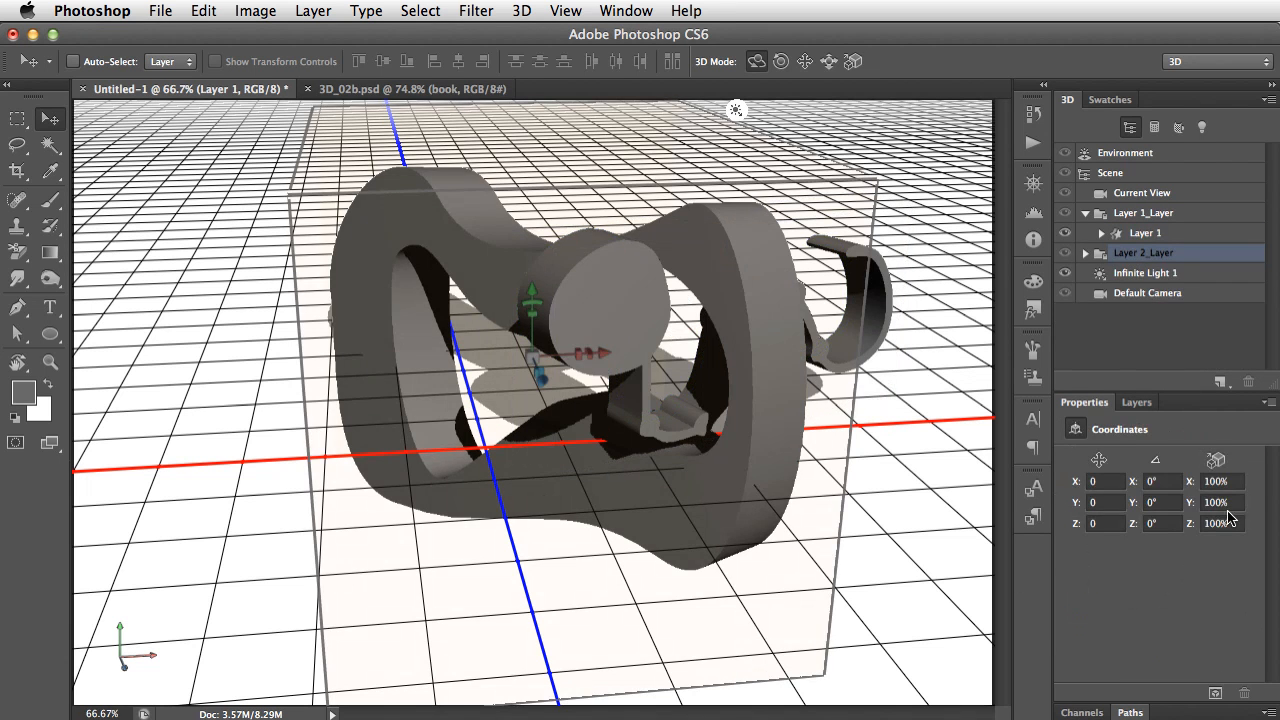
pyautogui.click(1086, 254)
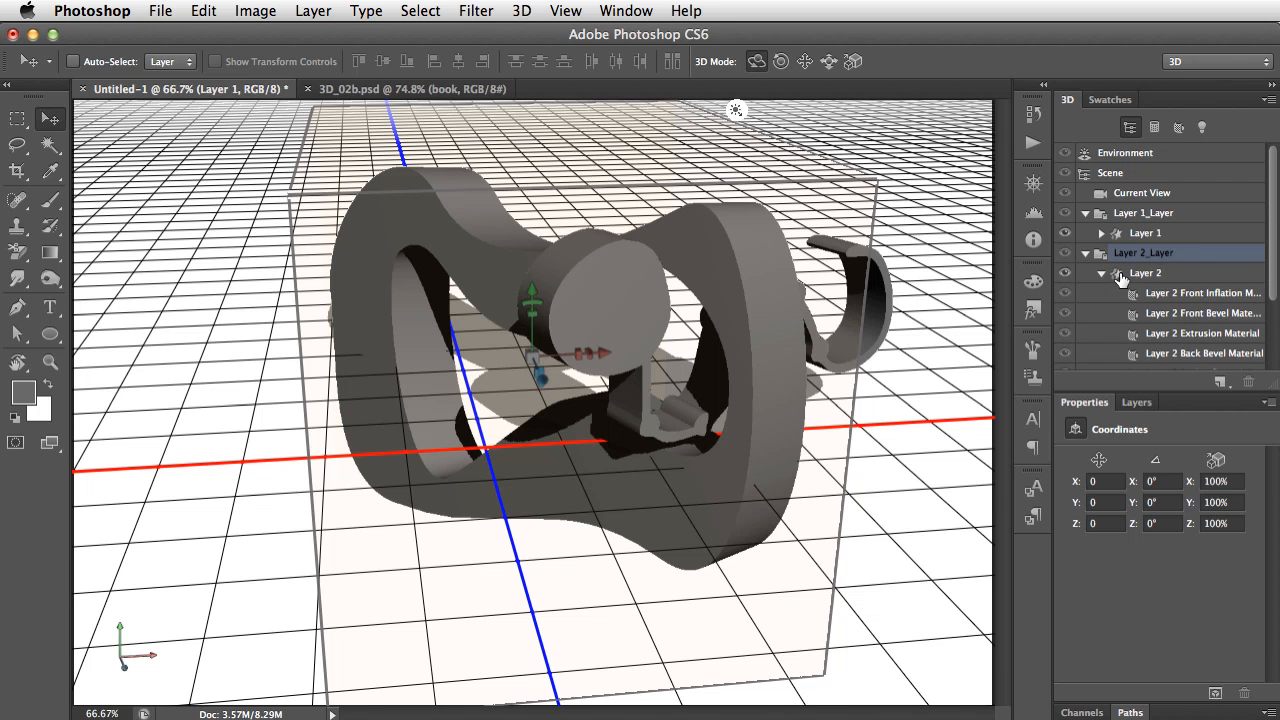
pyautogui.click(1119, 275)
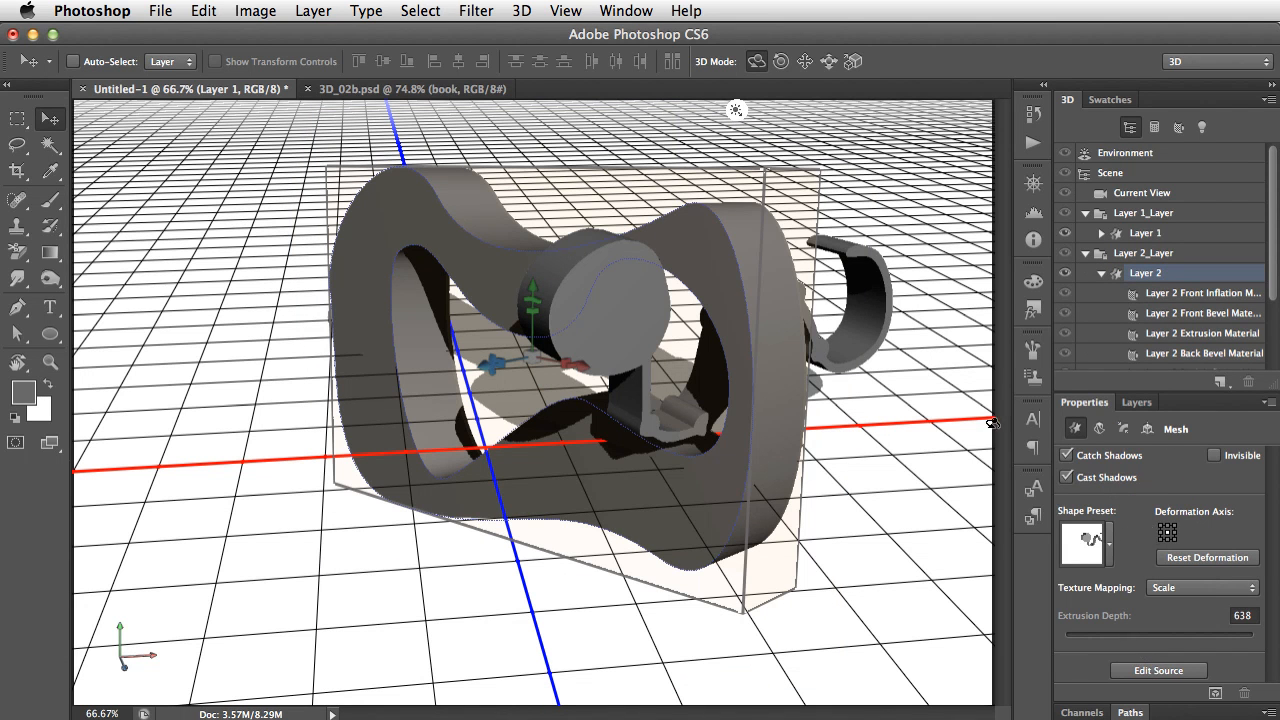
# Move the Layer 1 extrusion along its Z axis, further toward the front of the scene
pyautogui.click(572, 318)
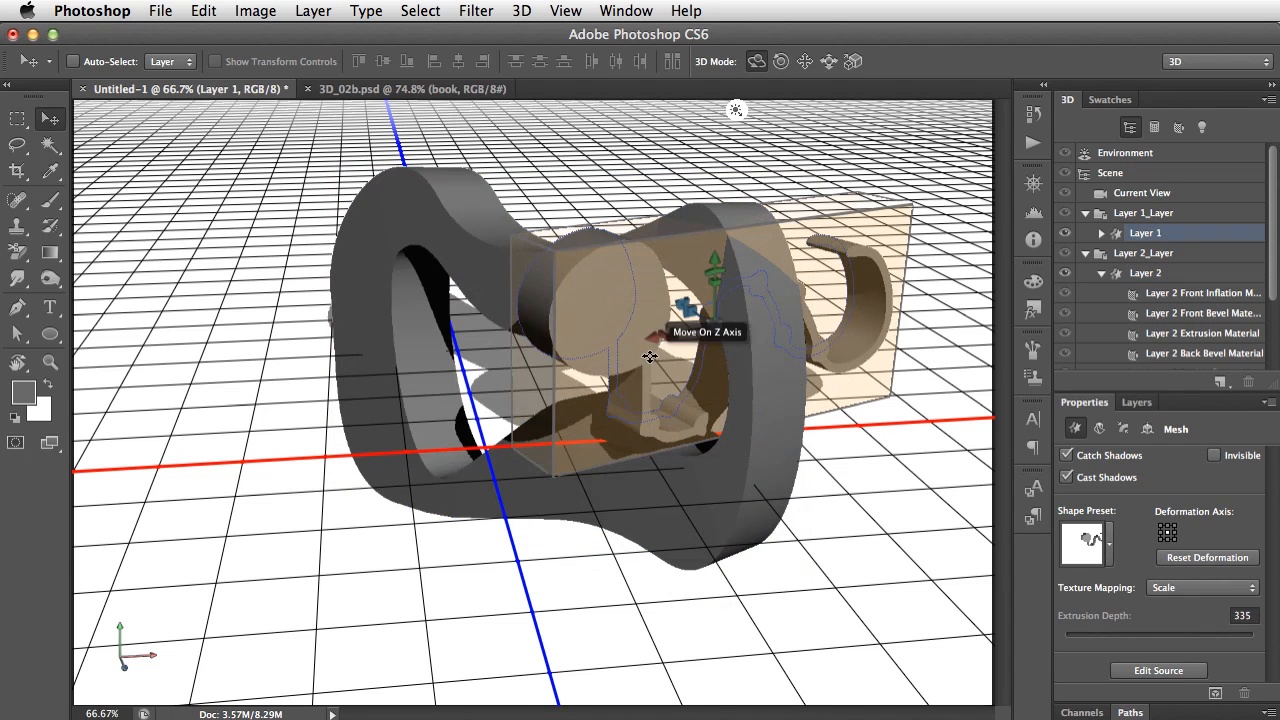
pyautogui.moveTo(530, 366); pyautogui.dragTo(401, 449)
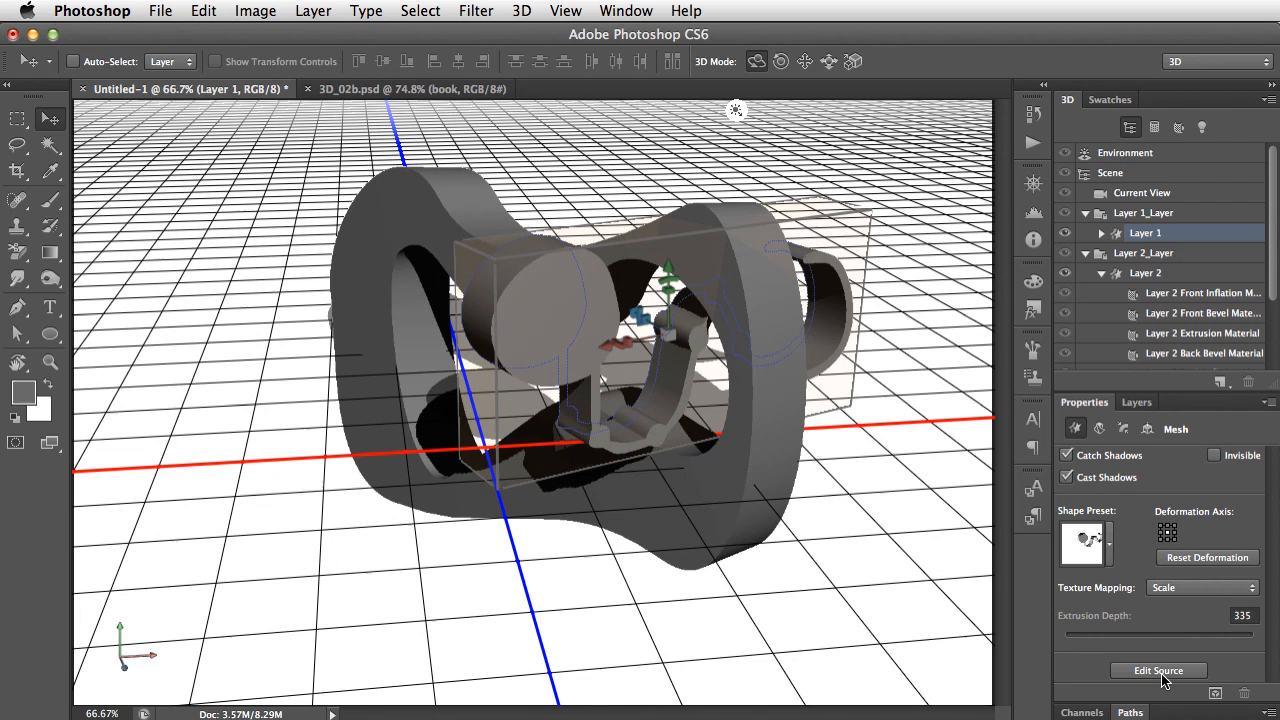
# Open the Layer 1 extrusion's source artwork and erase a round hole in the middle of the large circle with a size 90 eraser
pyautogui.click(1158, 671)
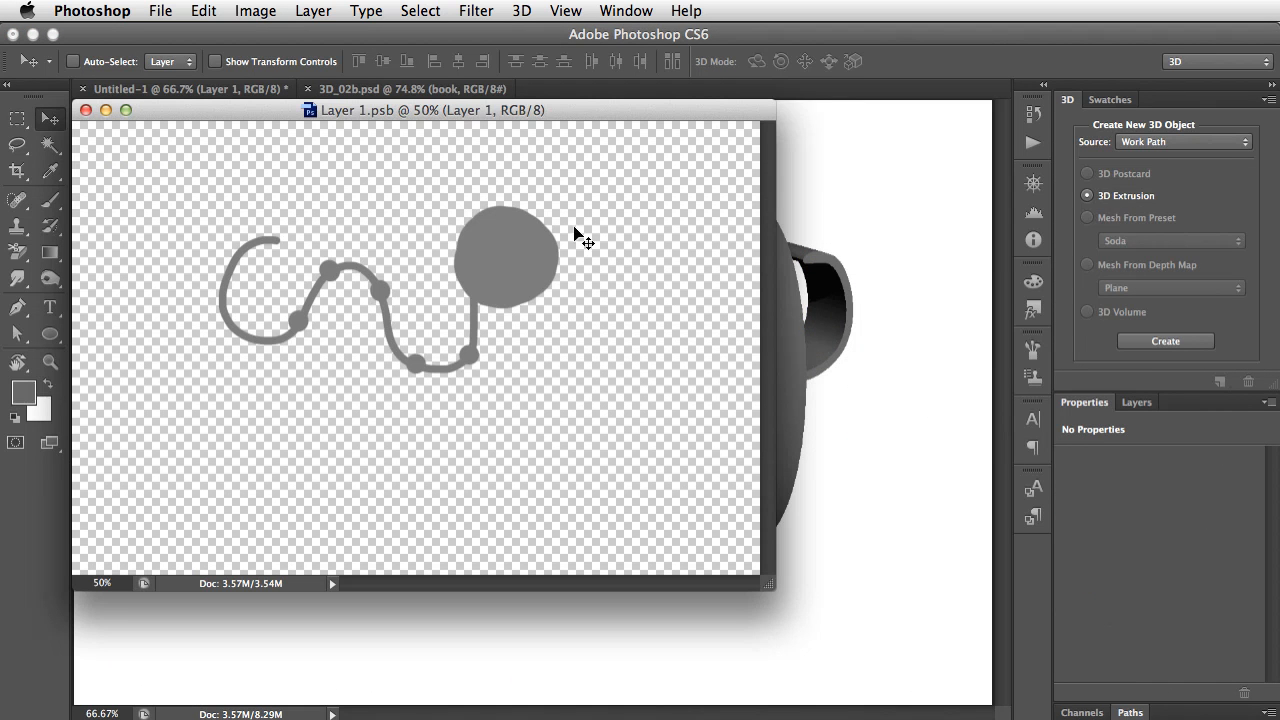
pyautogui.moveTo(557, 117); pyautogui.dragTo(577, 383)
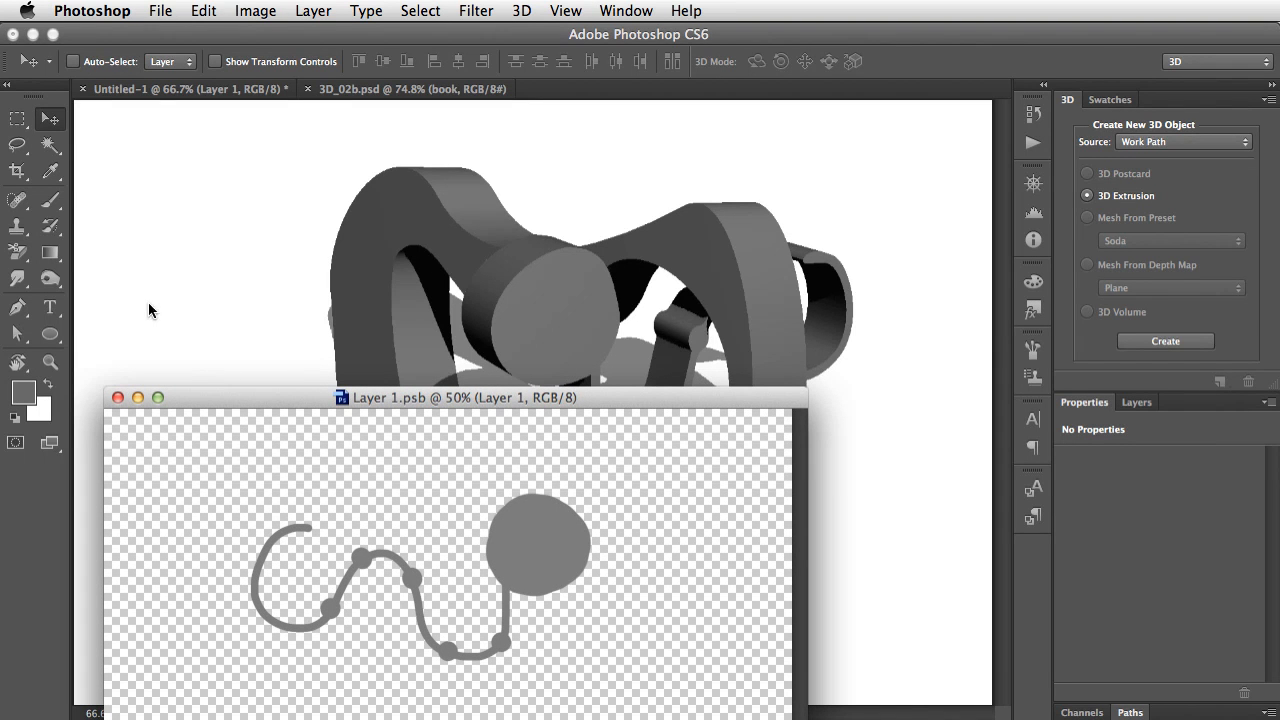
pyautogui.click(20, 252)
pyautogui.keyDown('alt'); pyautogui.click(33, 260); pyautogui.keyUp('alt')
pyautogui.keyDown('alt'); pyautogui.click(33, 260); pyautogui.keyUp('alt')
pyautogui.press('[')
pyautogui.moveTo(538, 537); pyautogui.dragTo(534, 550)
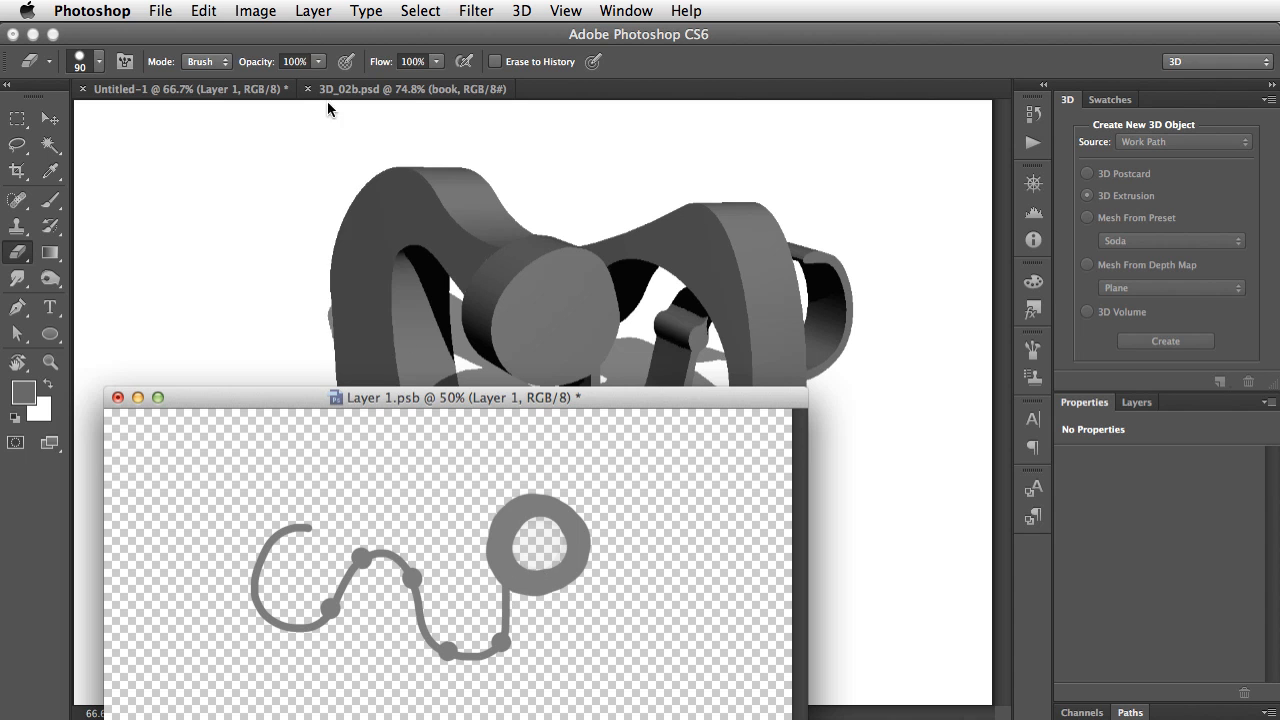
# Save the edited Layer 1.psb source and close it to update the extrusion
pyautogui.click(160, 11)
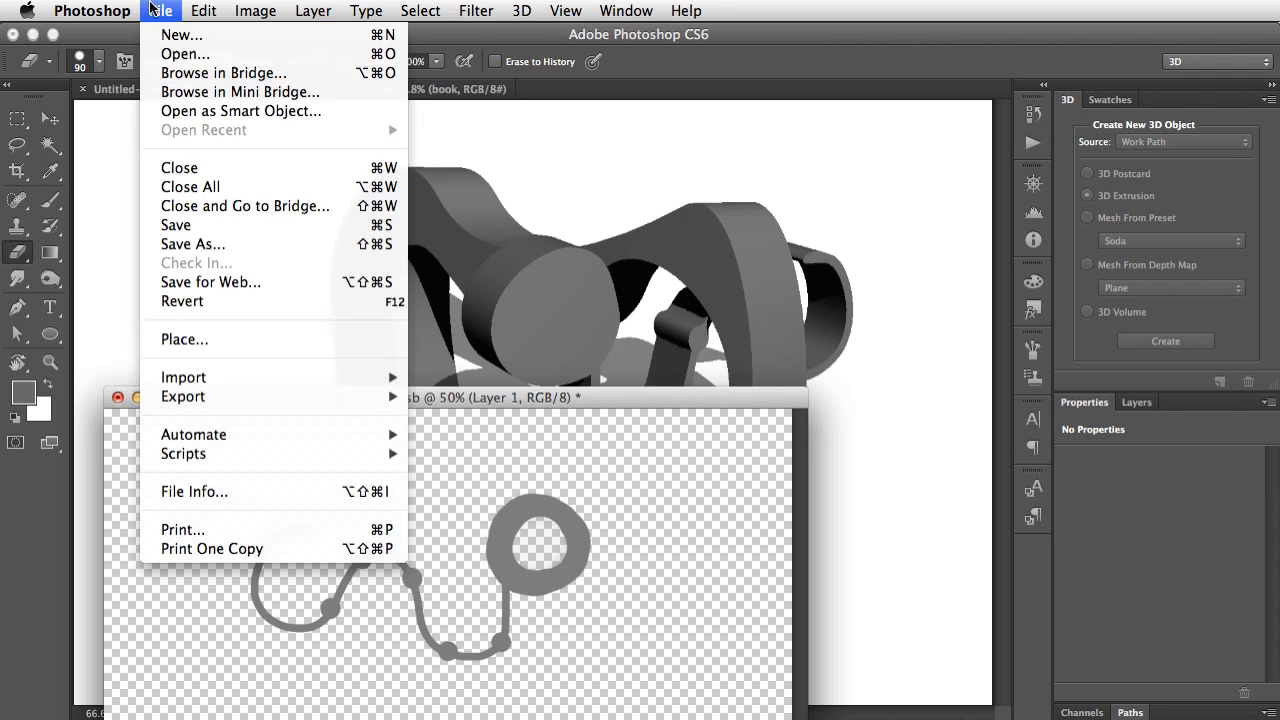
pyautogui.click(190, 226)
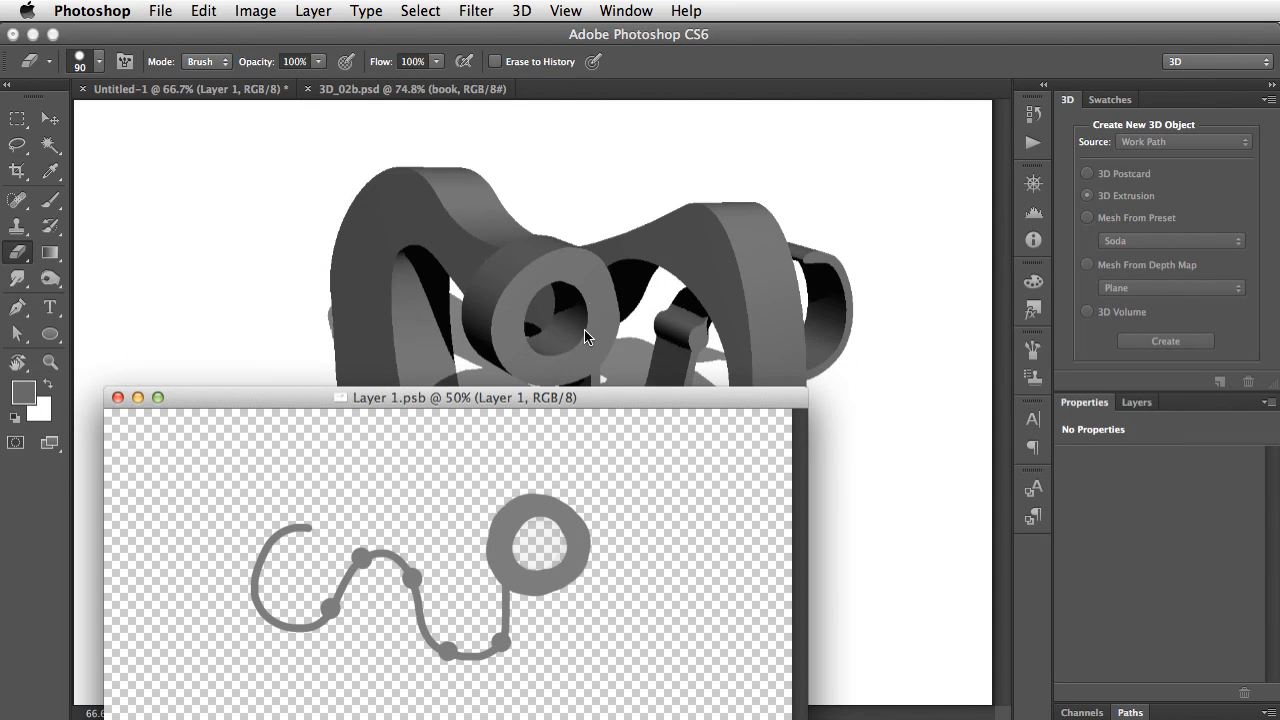
pyautogui.click(118, 398)
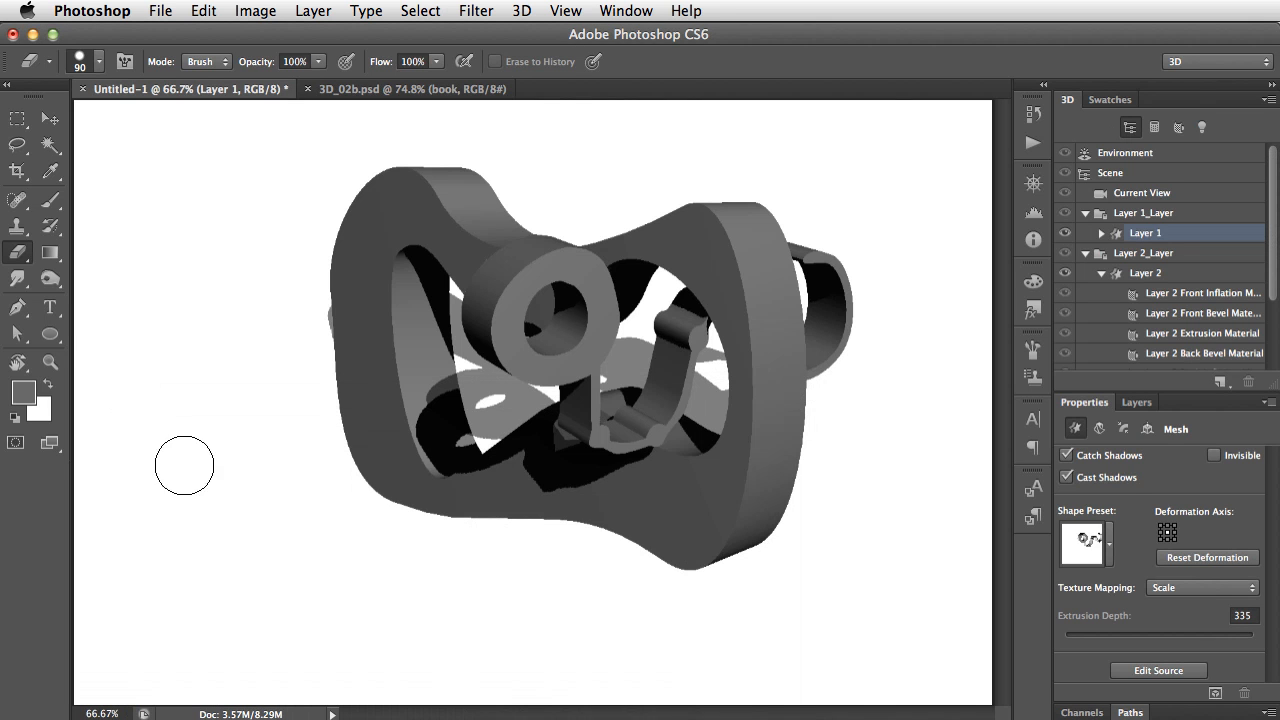
# Return to the Move tool and select the Layer 2 and Layer 1 extrusions in turn in the scene
pyautogui.press('v')
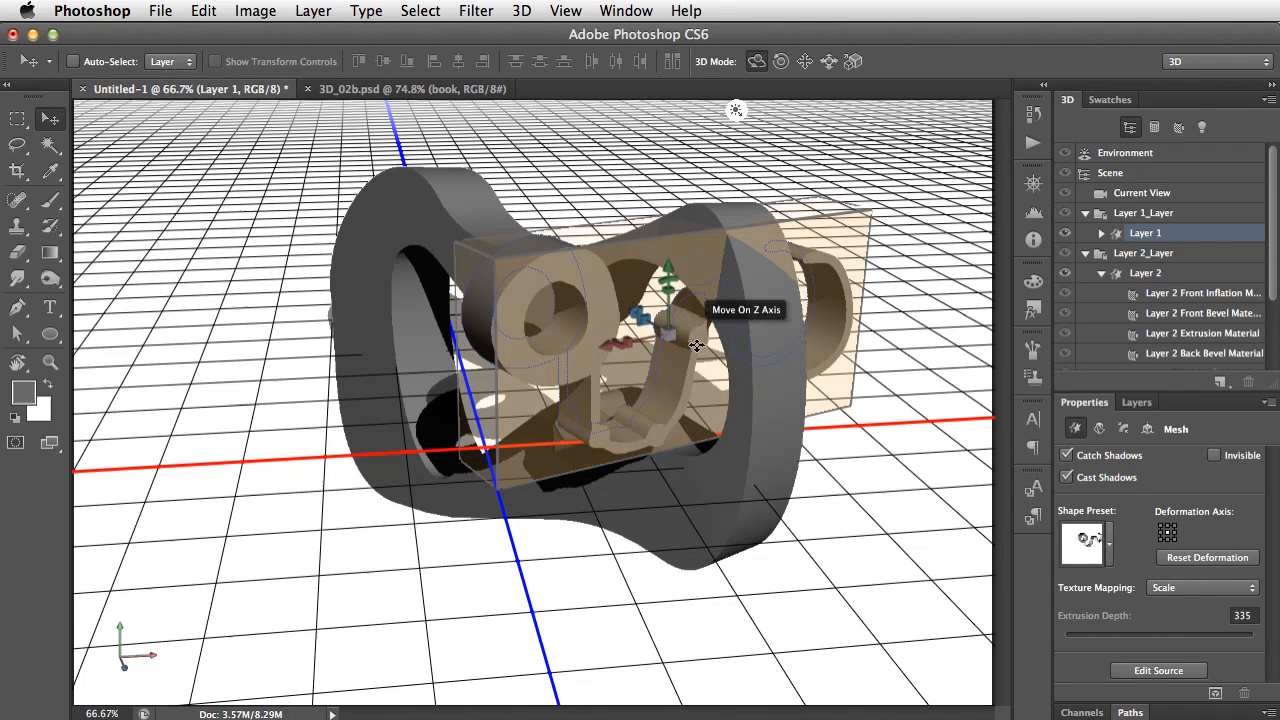
pyautogui.click(671, 538)
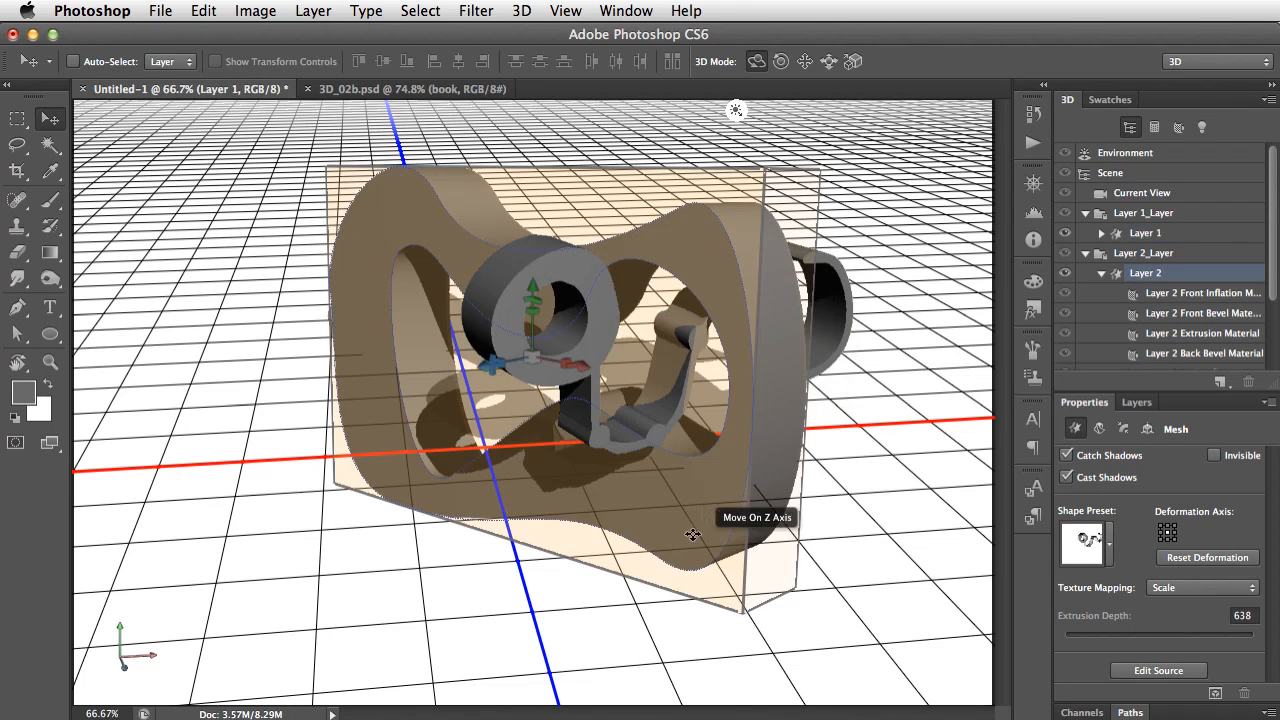
pyautogui.click(557, 268)
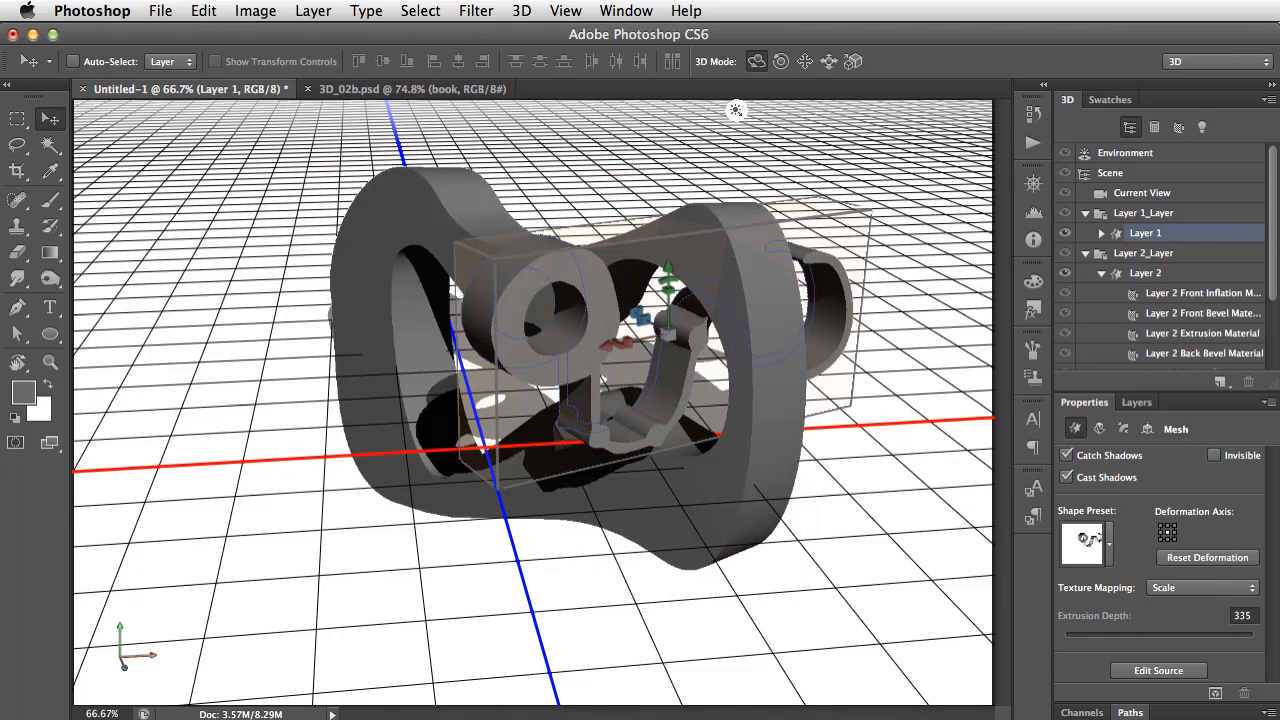
# Show the hidden Text layer and merge it with the Layer 1 3D layer into one scene
pyautogui.click(1136, 402)
pyautogui.click(1068, 542)
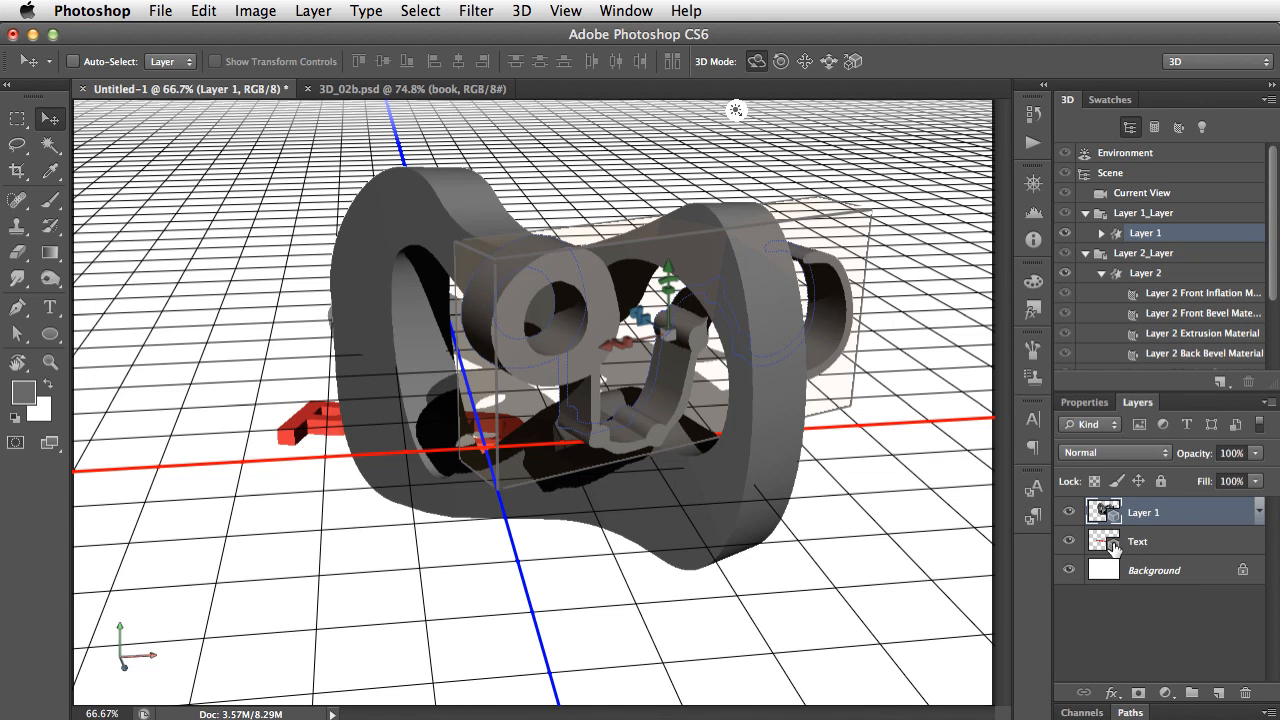
pyautogui.click(1115, 545)
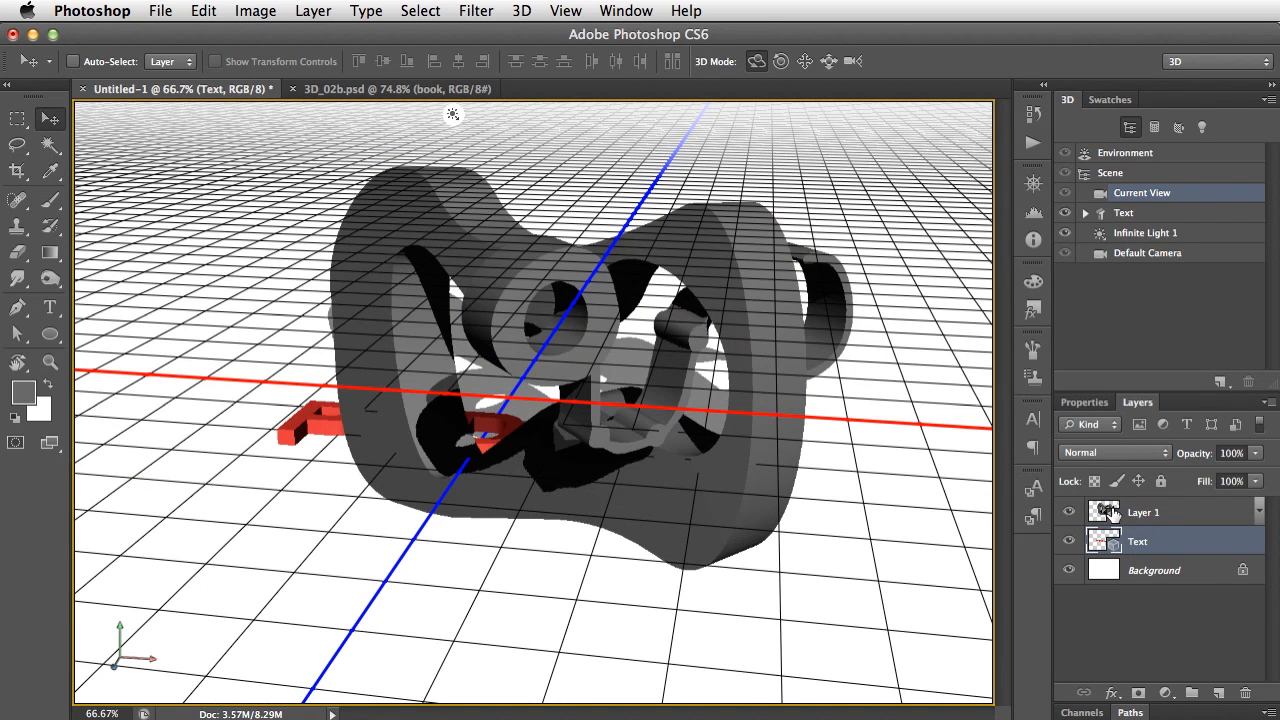
pyautogui.keyDown('shift'); pyautogui.click(1140, 516); pyautogui.keyUp('shift')
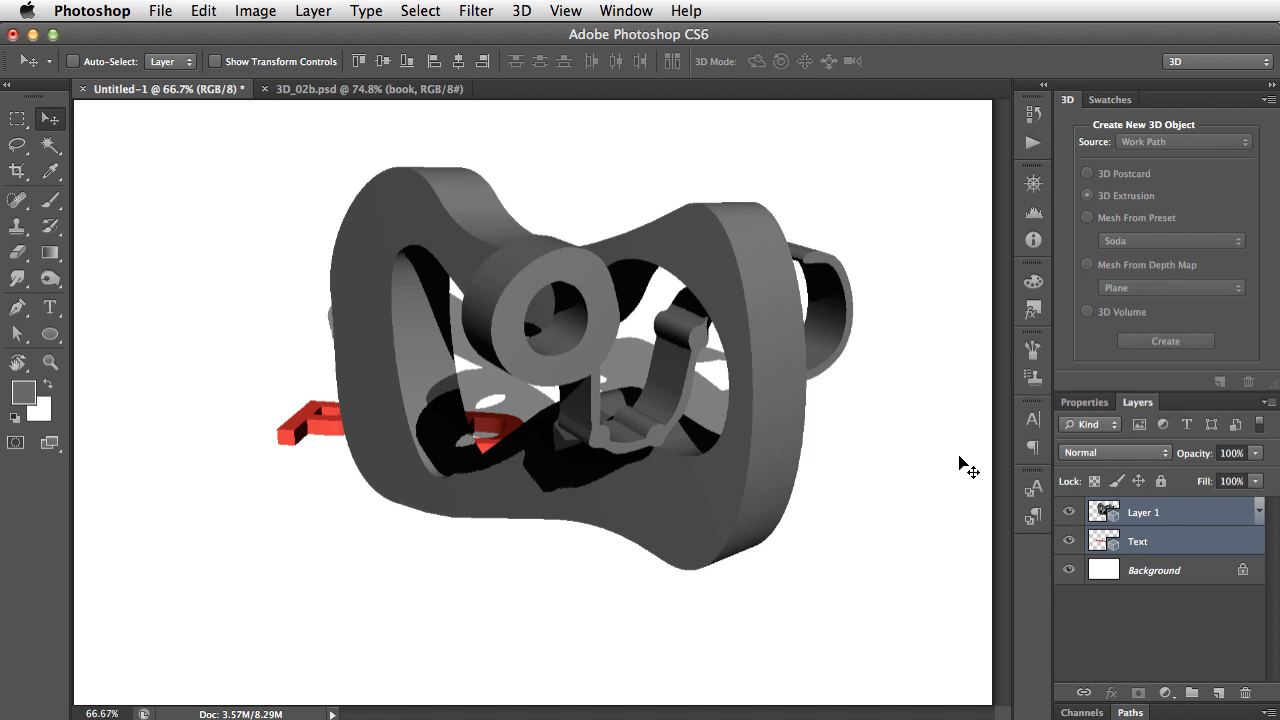
pyautogui.click(520, 11)
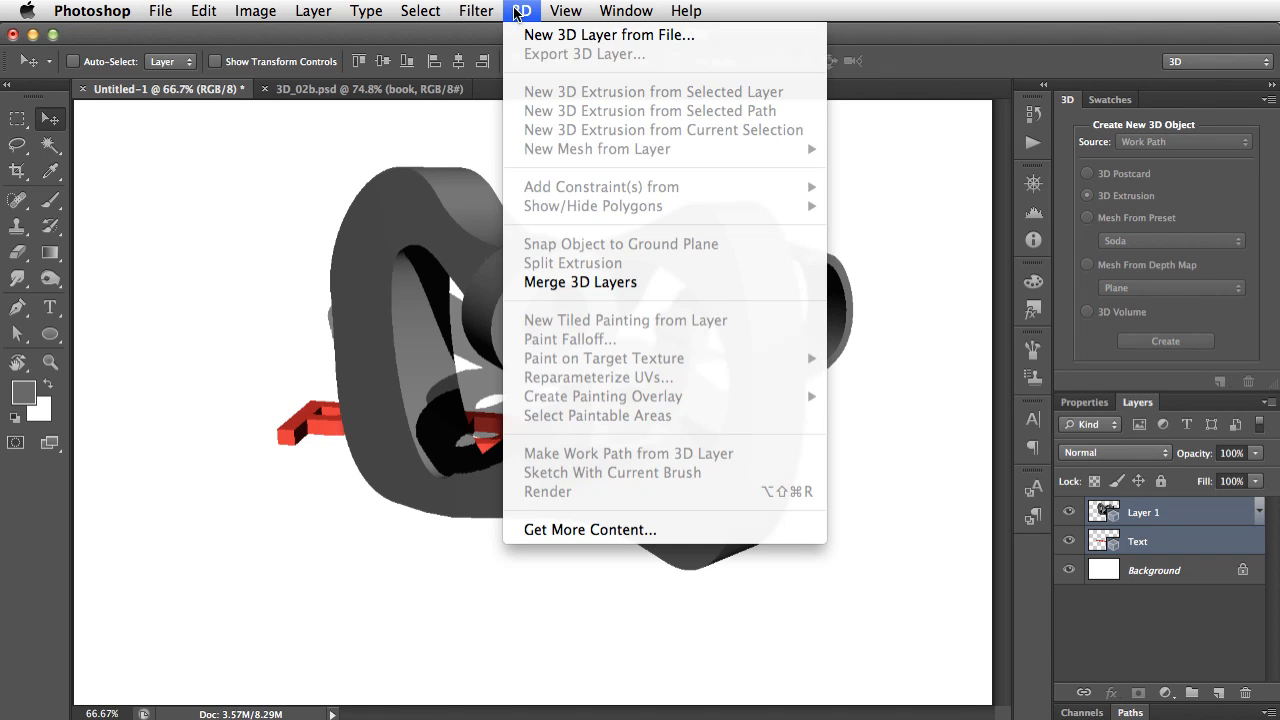
pyautogui.click(570, 282)
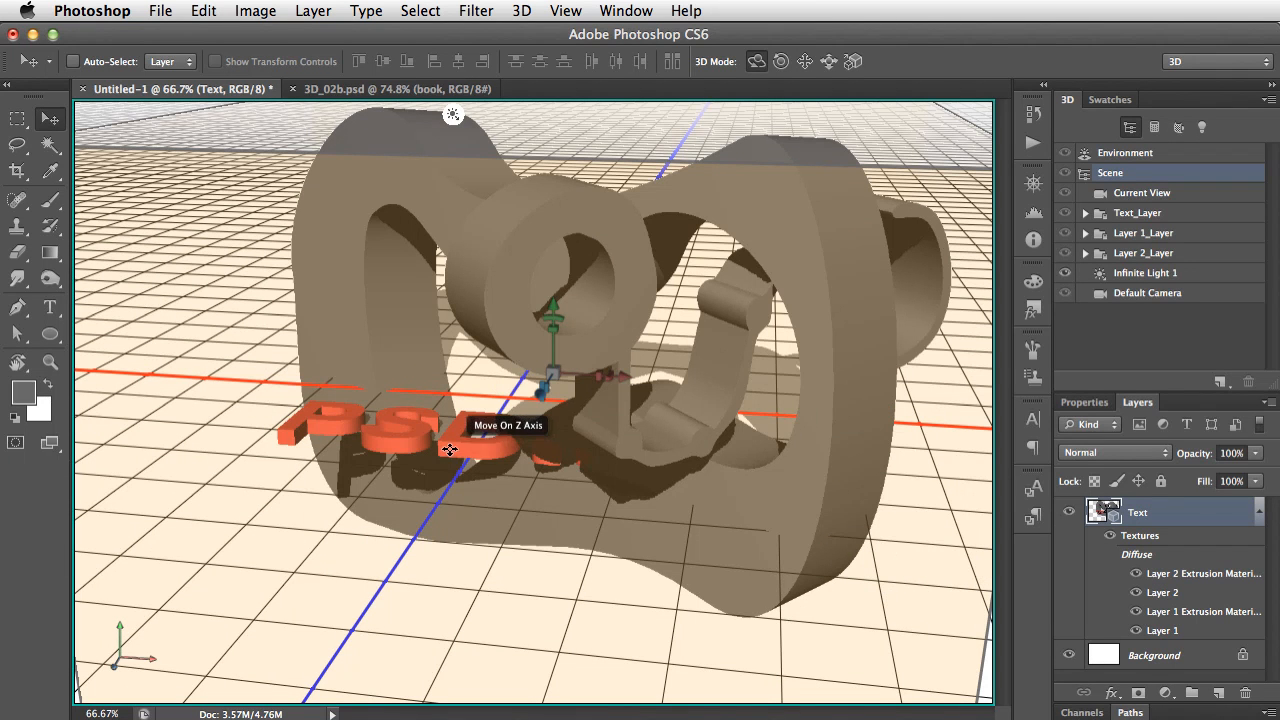
# Select the whole Text extrusion in the merged scene and rotate it about its X axis until it stands upright
pyautogui.click(480, 474)
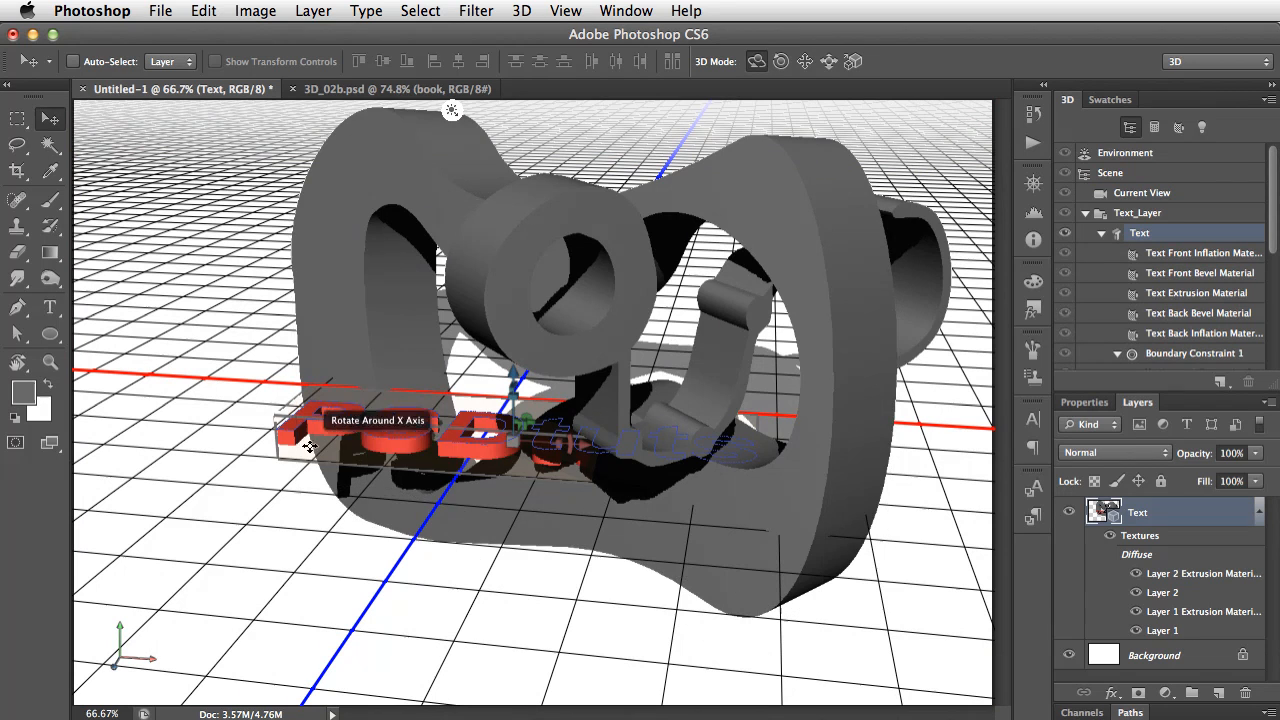
pyautogui.click(312, 428)
pyautogui.click(492, 445)
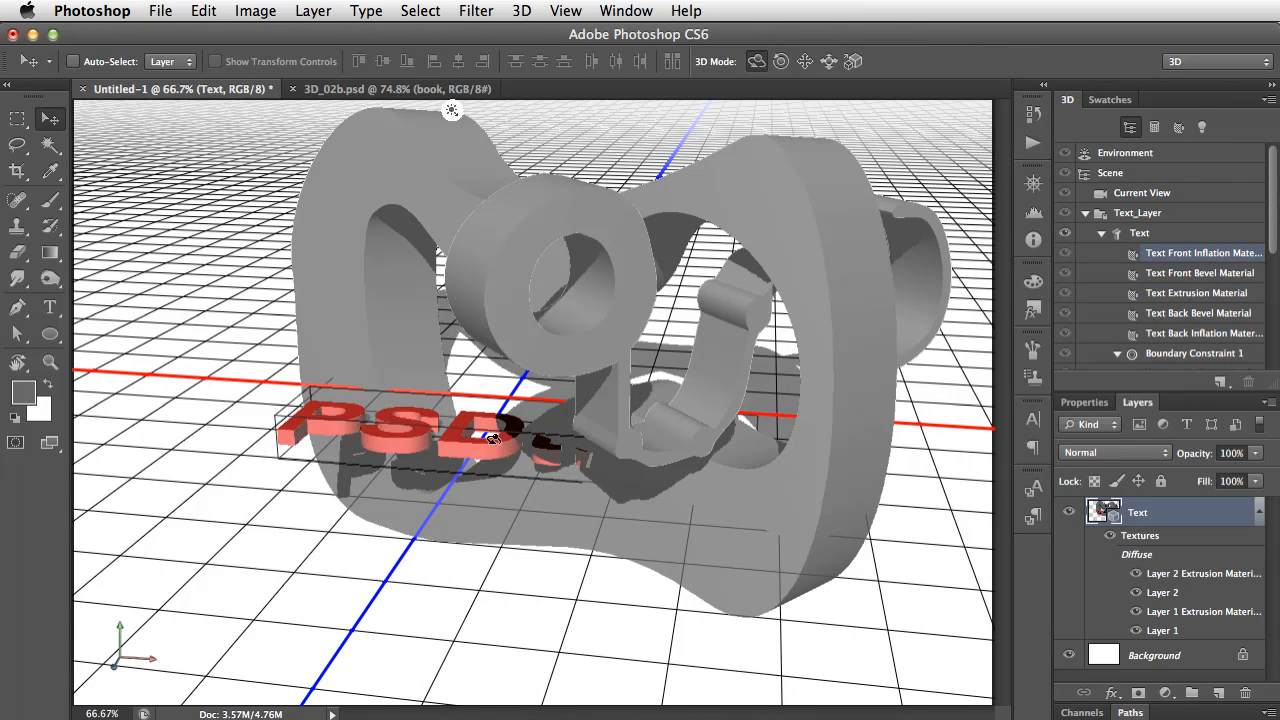
pyautogui.click(1135, 233)
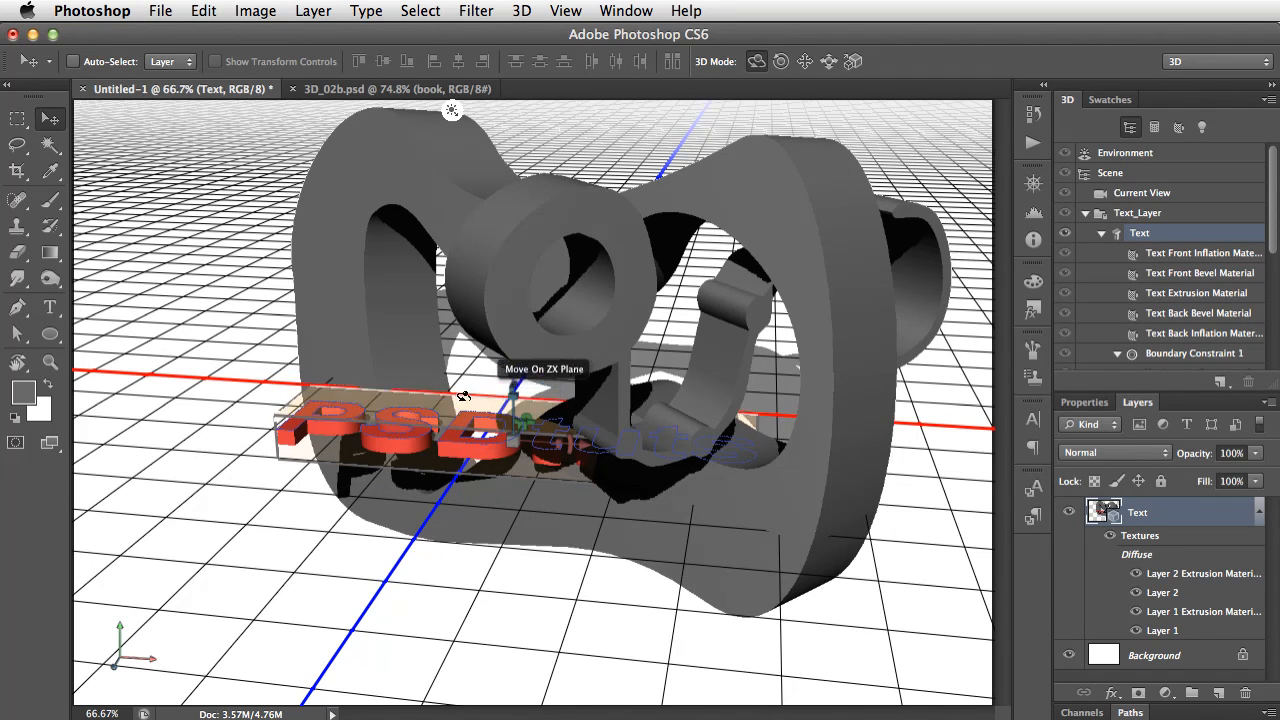
pyautogui.moveTo(508, 380); pyautogui.dragTo(382, 428)
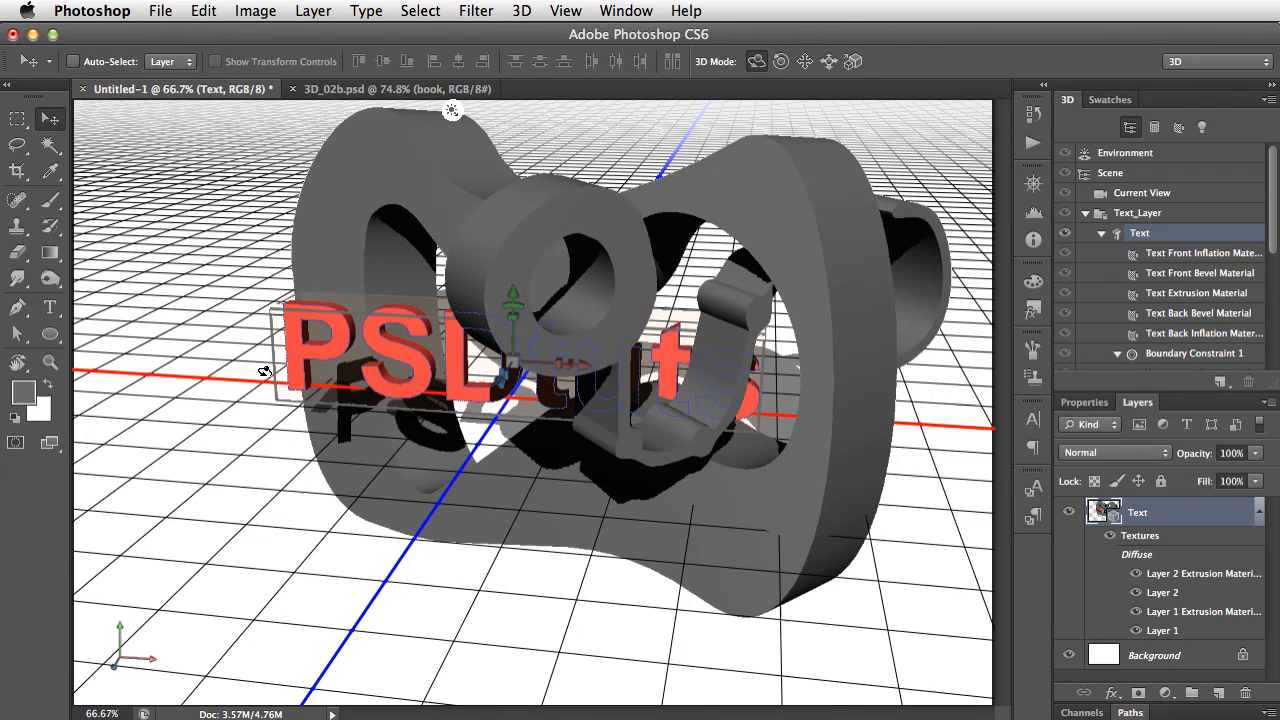
# Bring the Text extrusion forward out of the large shape and turn it at an angle about its vertical axis
pyautogui.moveTo(318, 380); pyautogui.dragTo(214, 466)
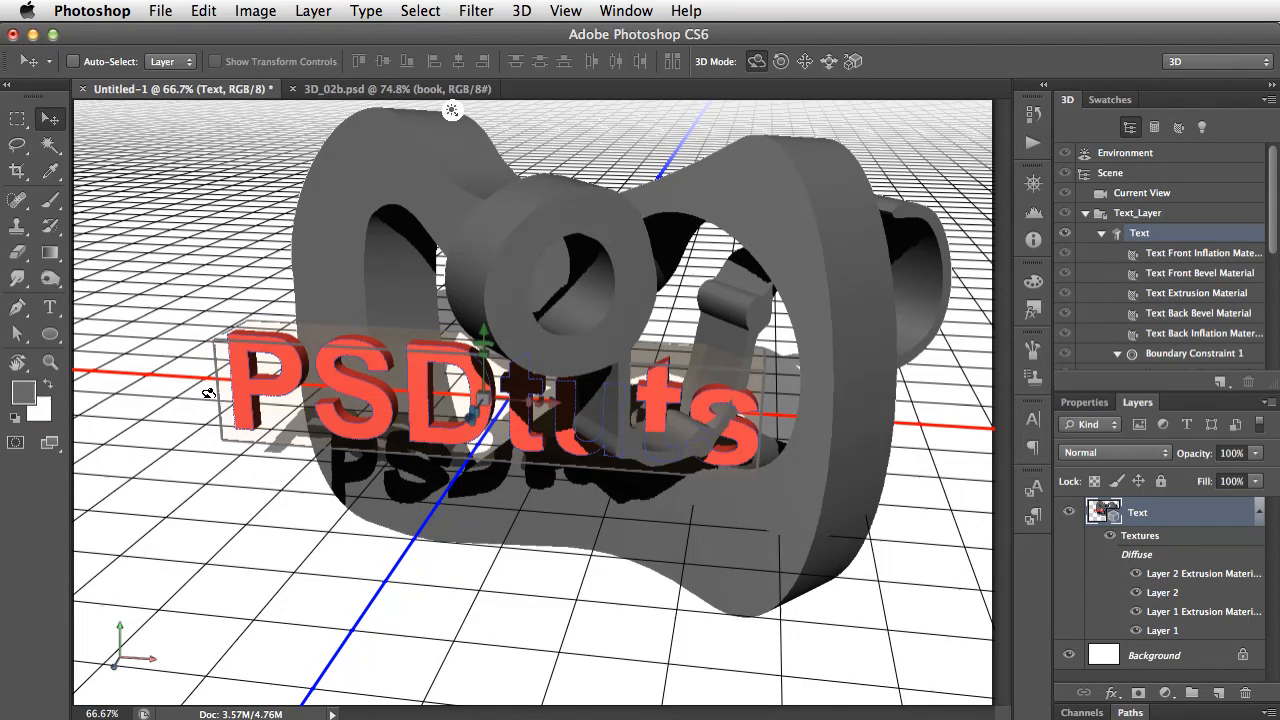
pyautogui.moveTo(207, 398); pyautogui.dragTo(340, 402)
pyautogui.moveTo(410, 421); pyautogui.dragTo(345, 516)
# Open the Text extrusion's source, replace the wording with "Amazing", and close Text1.psb with the changes saved
pyautogui.click(1084, 402)
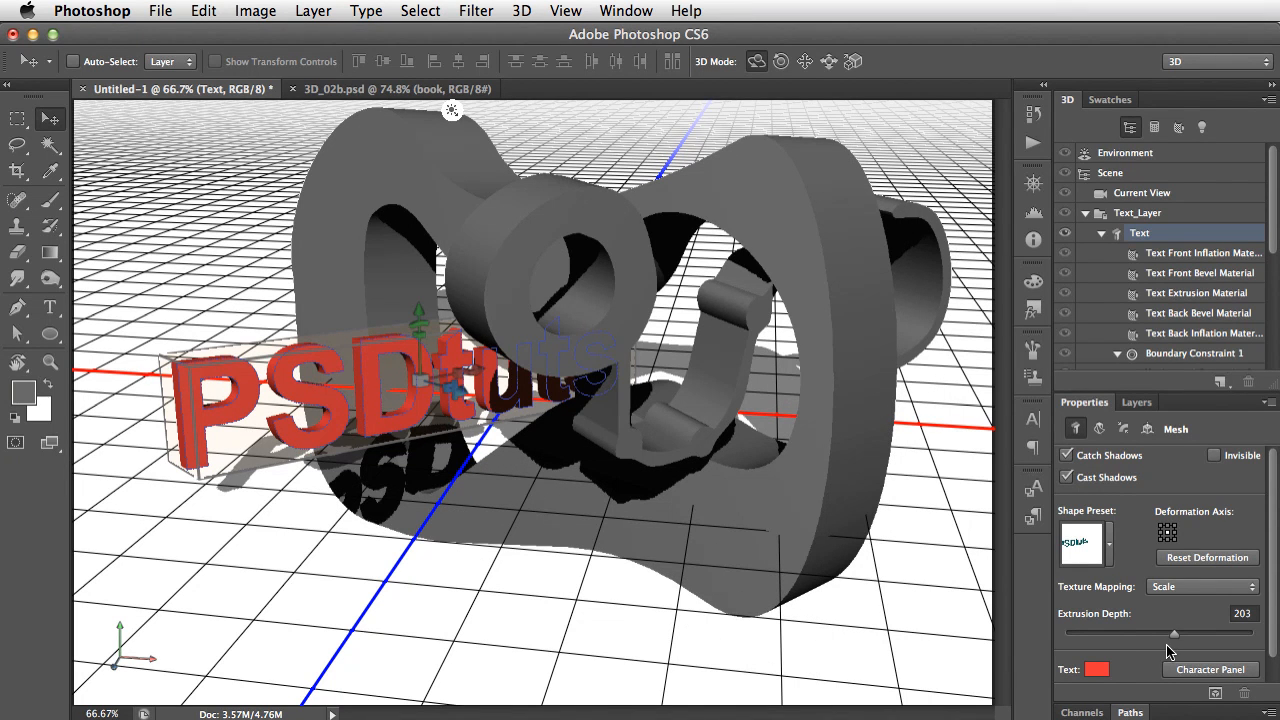
pyautogui.scroll(-1, 1247, 625)
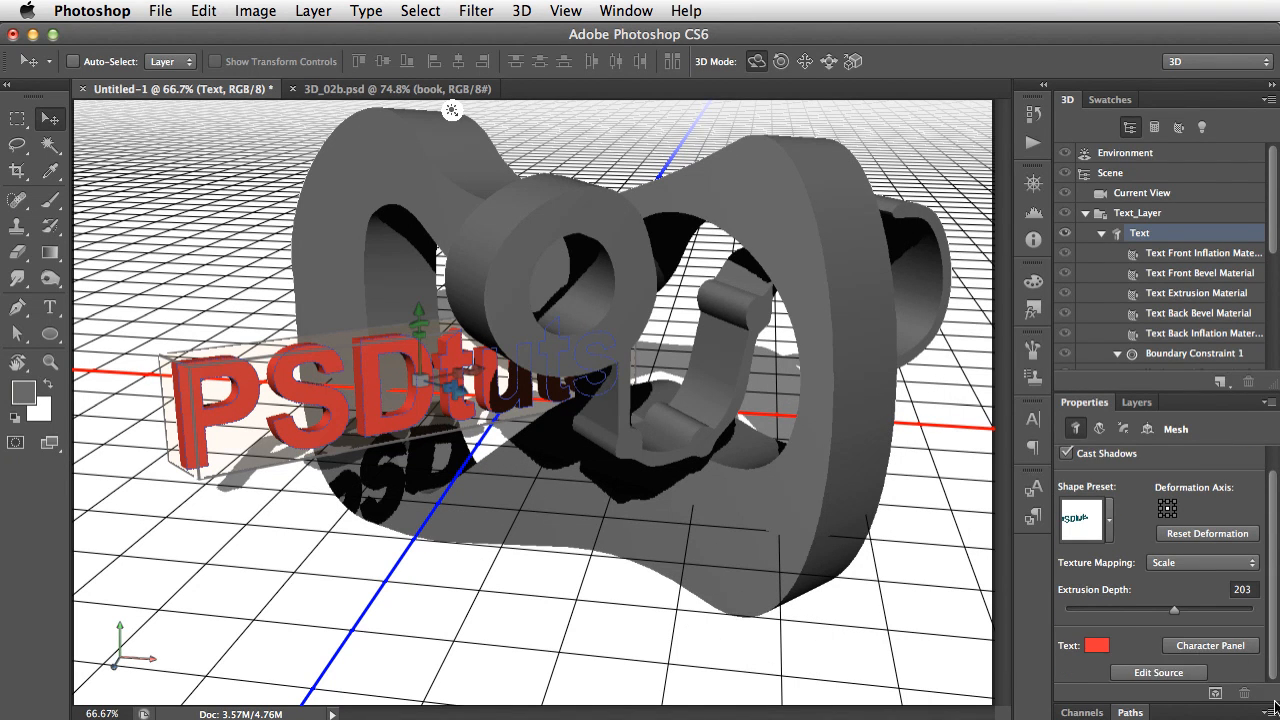
pyautogui.click(1158, 673)
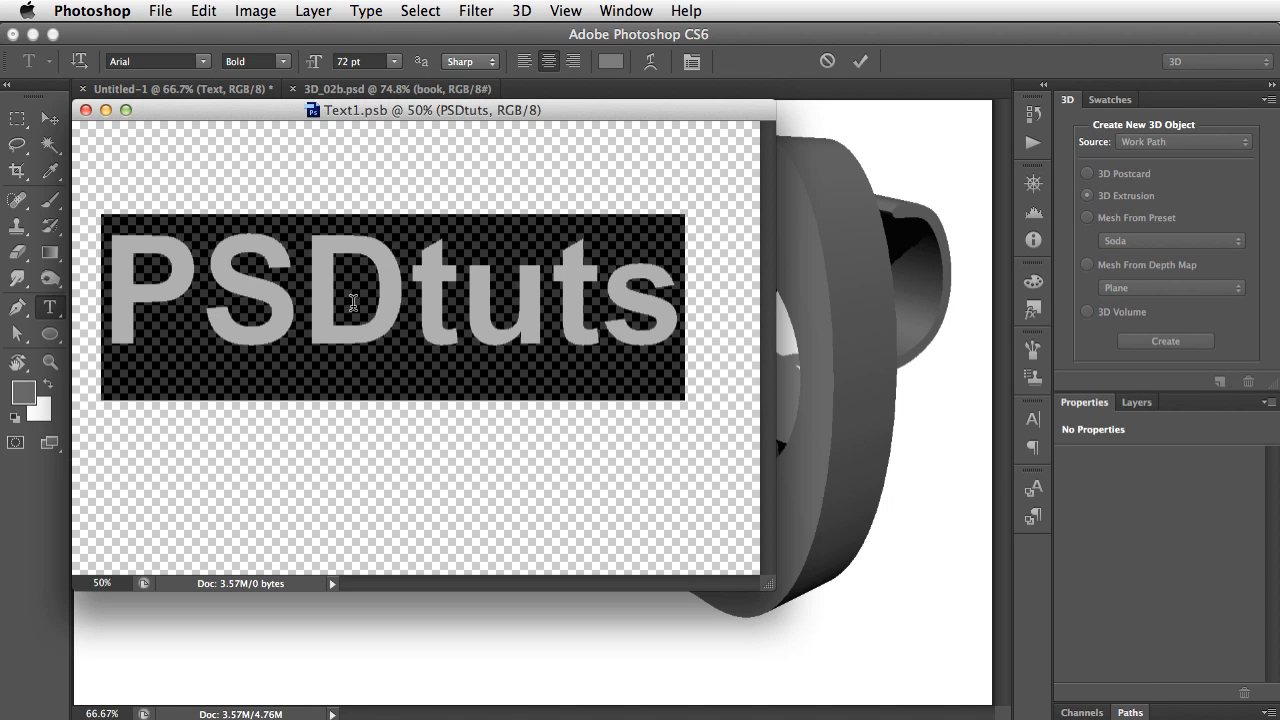
pyautogui.write('Amazing')
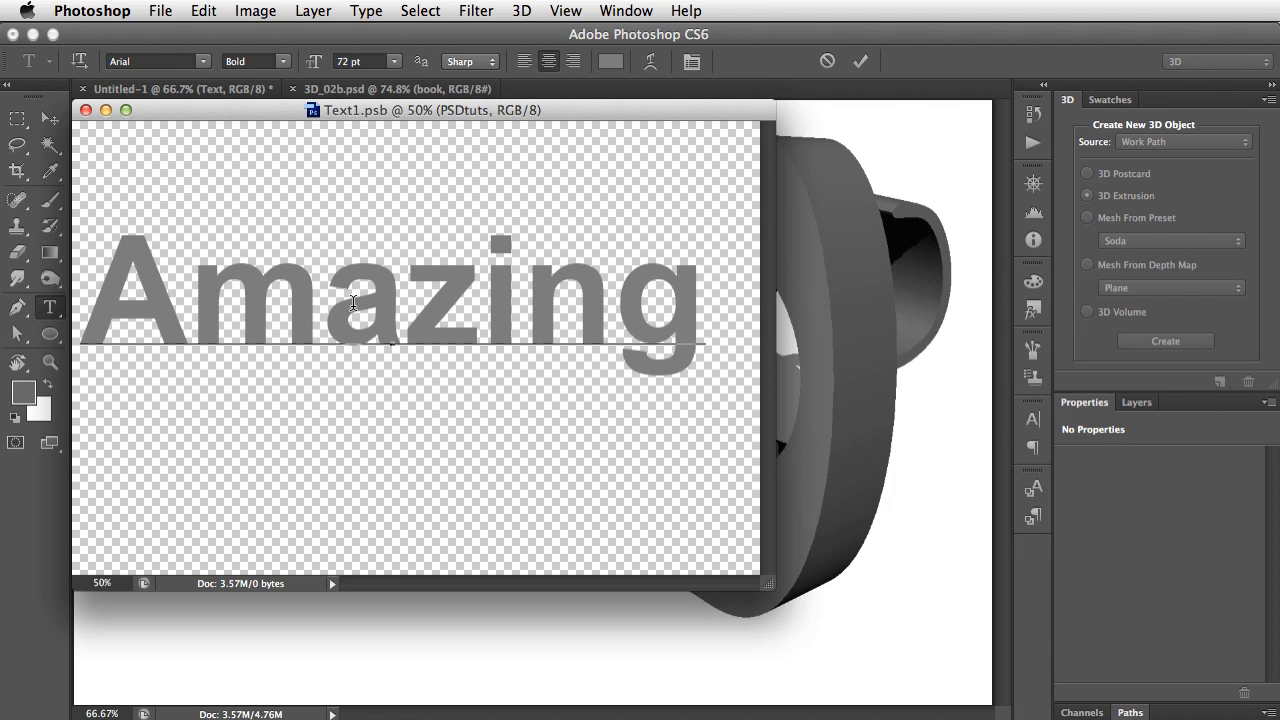
pyautogui.press('super+Return')
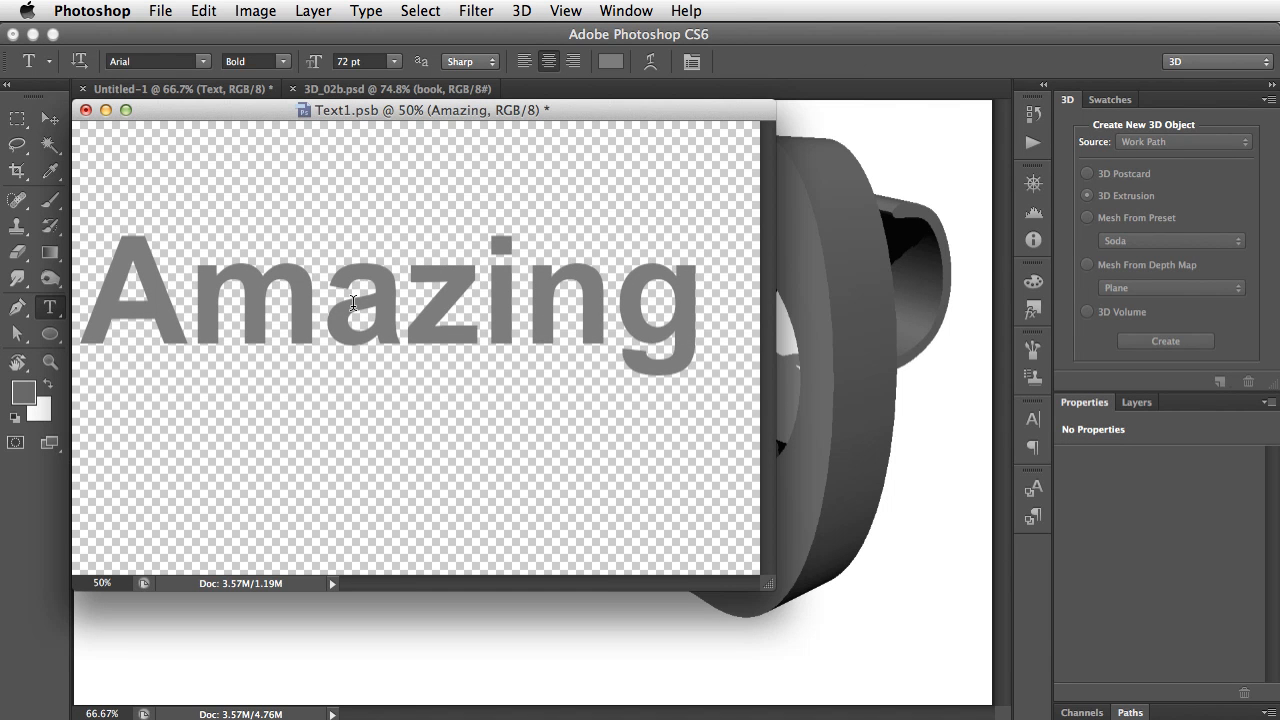
pyautogui.click(85, 111)
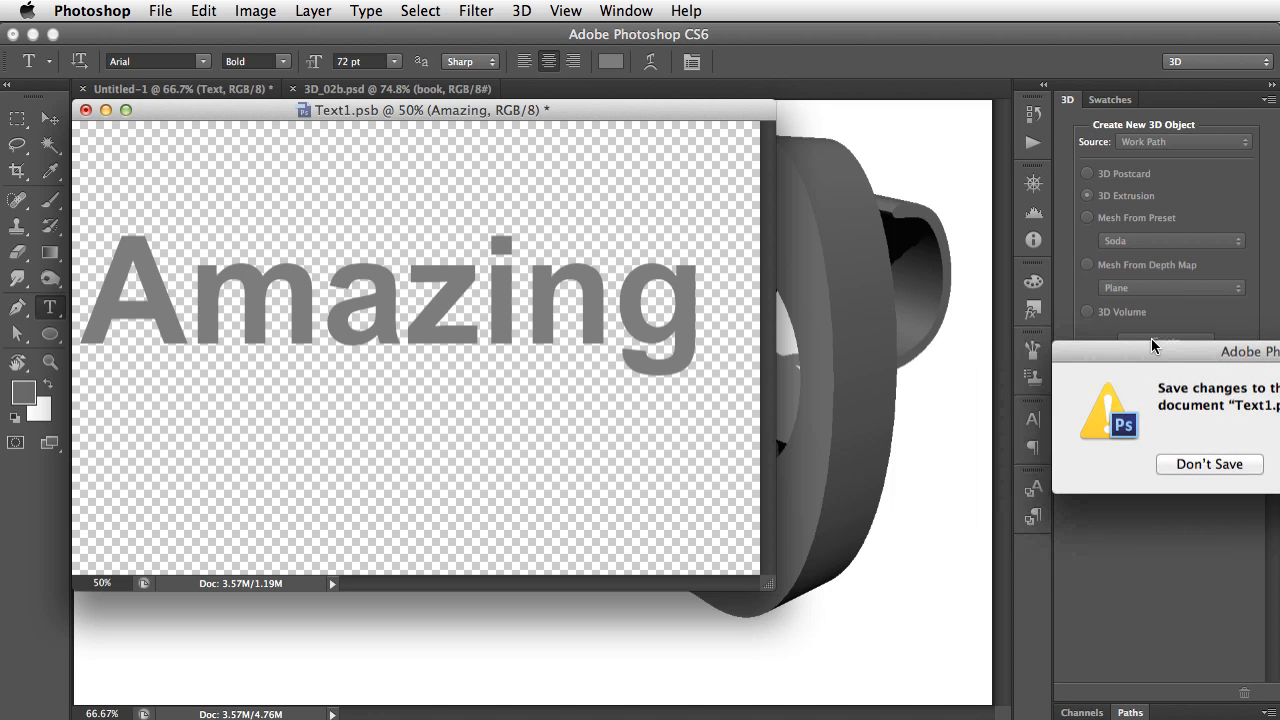
pyautogui.click(823, 460)
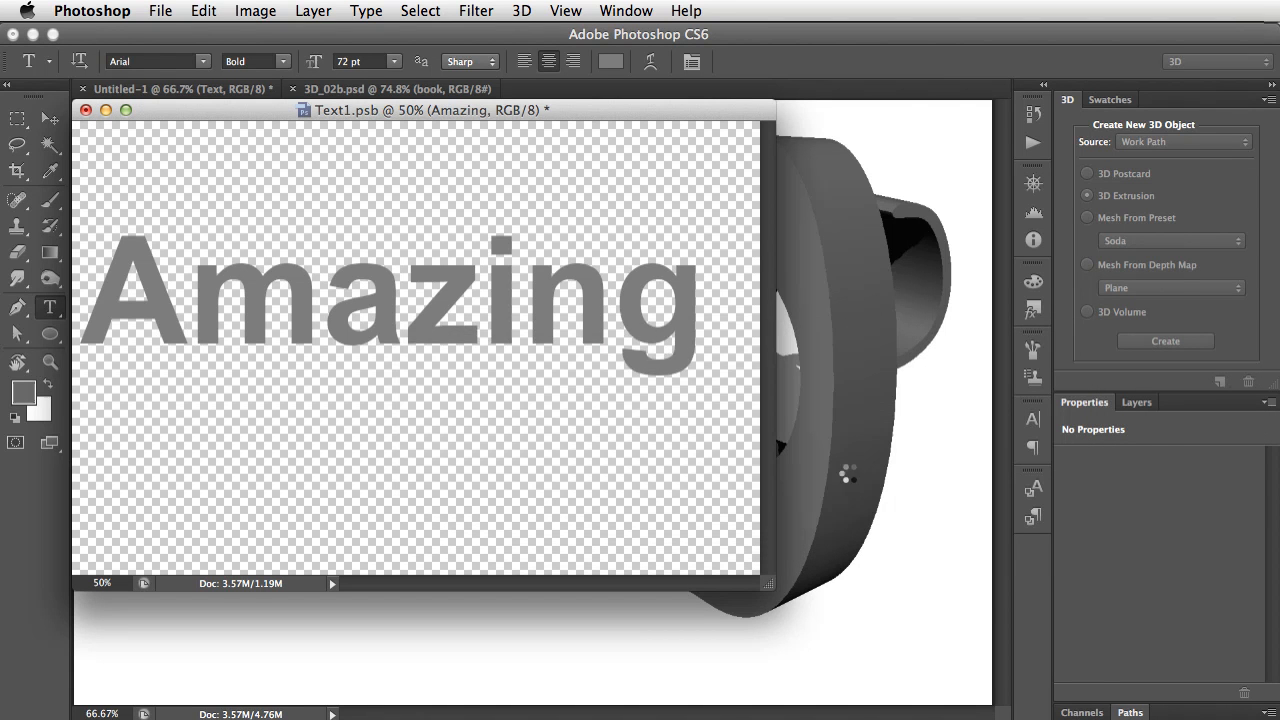